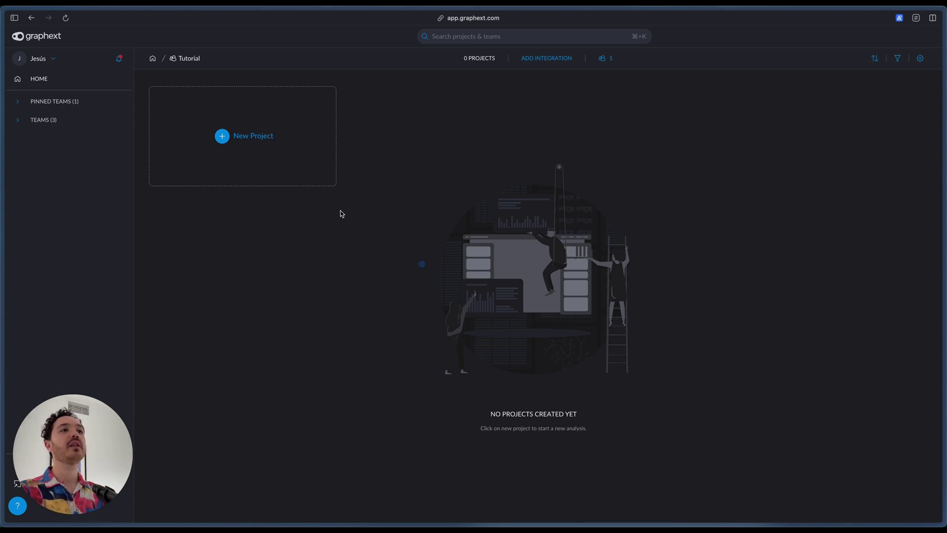
- Create a new project from the example data "The Titanic Dataset" and open it
click(282, 148)
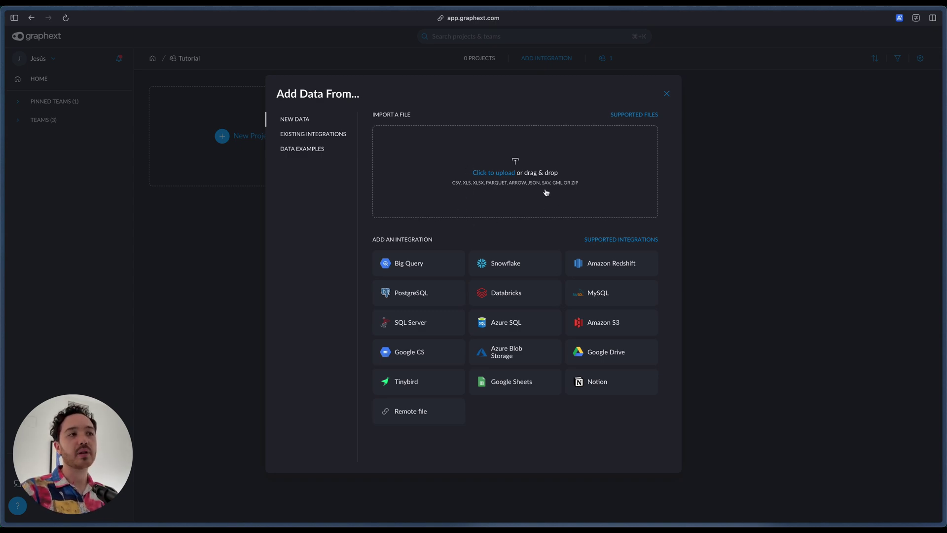
click(309, 150)
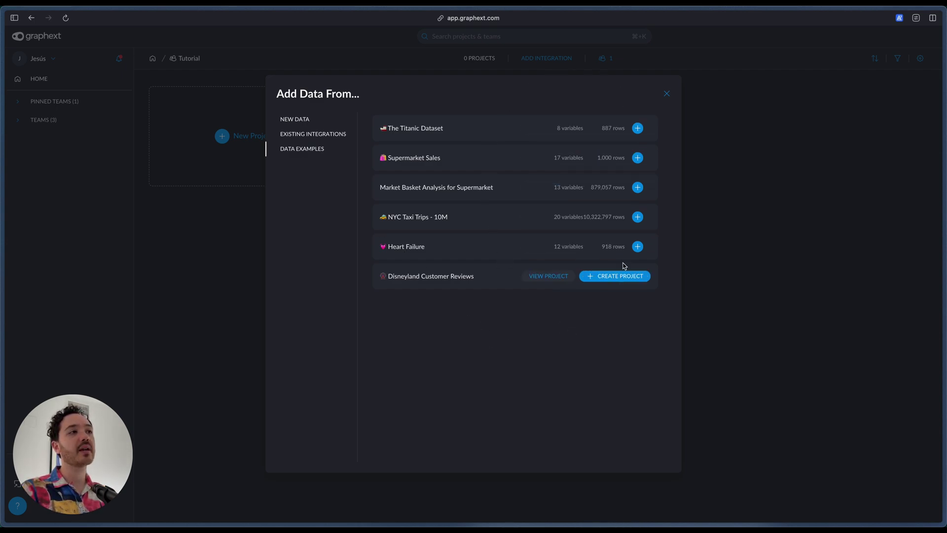
mouse_move(591, 137)
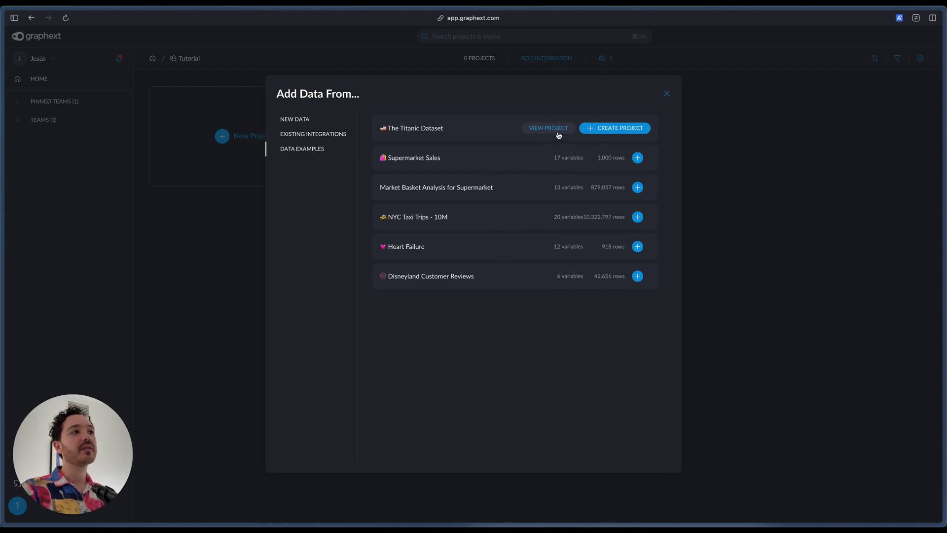
drag(388, 129, 425, 131)
click(427, 131)
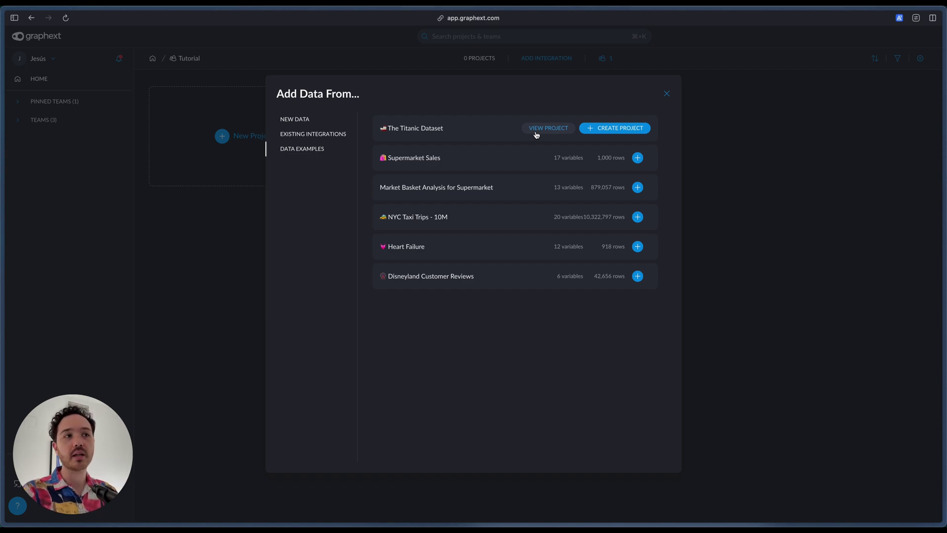
click(615, 131)
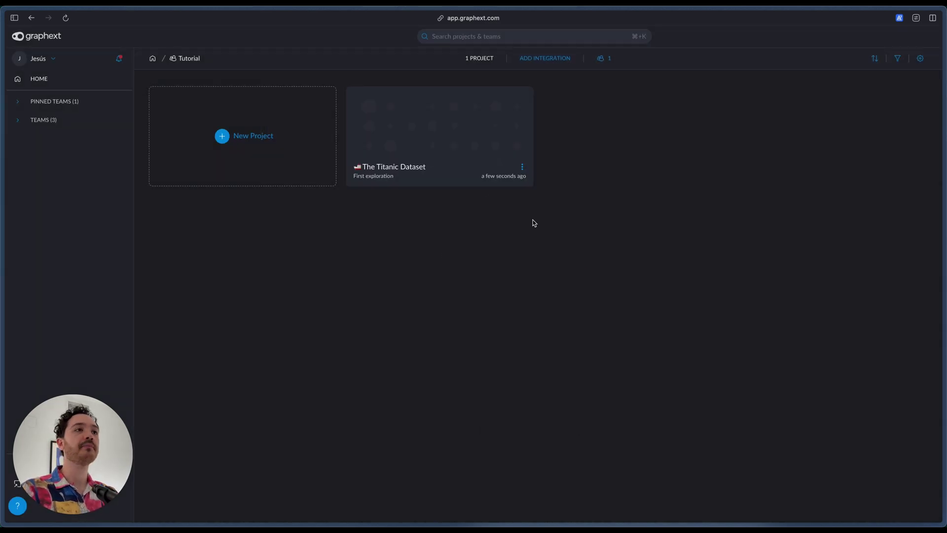
click(442, 146)
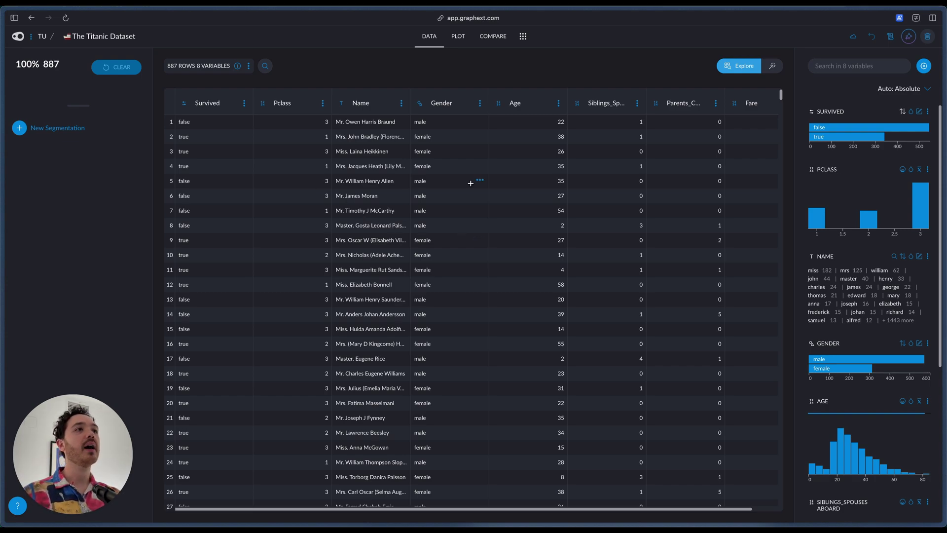
- Look over the table columns and variable charts, and pin the Survived variable
scroll(608, 225, right, 2)
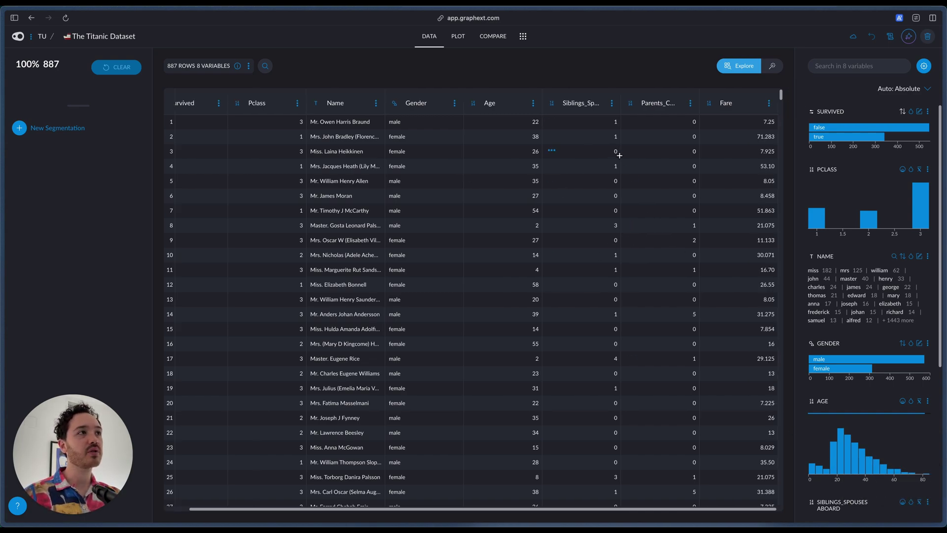
scroll(852, 352, down, 2)
scroll(852, 351, down, 5)
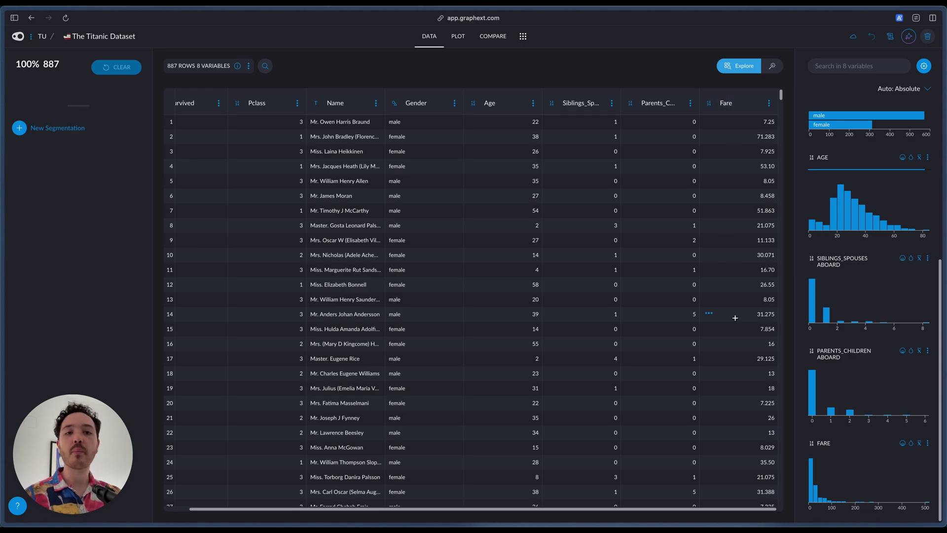
scroll(384, 257, left, 2)
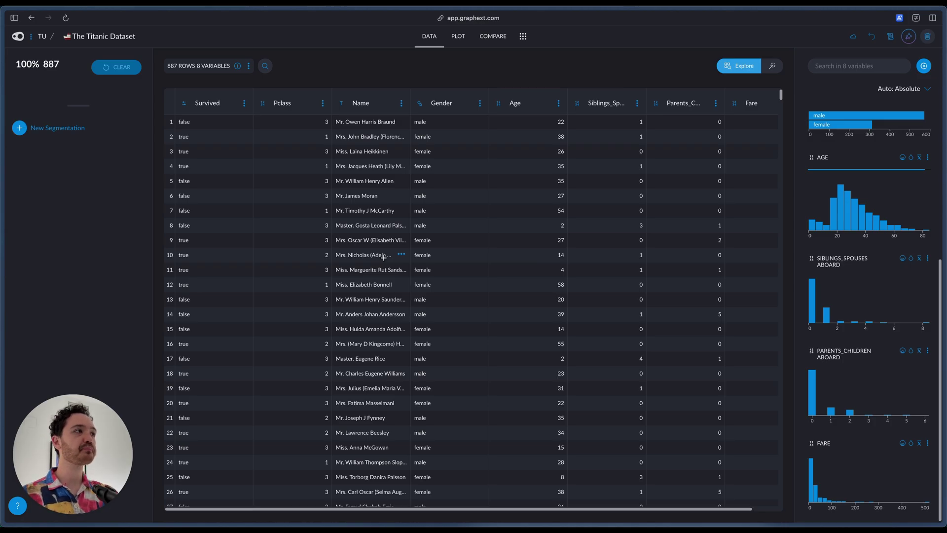
scroll(882, 138, up, 5)
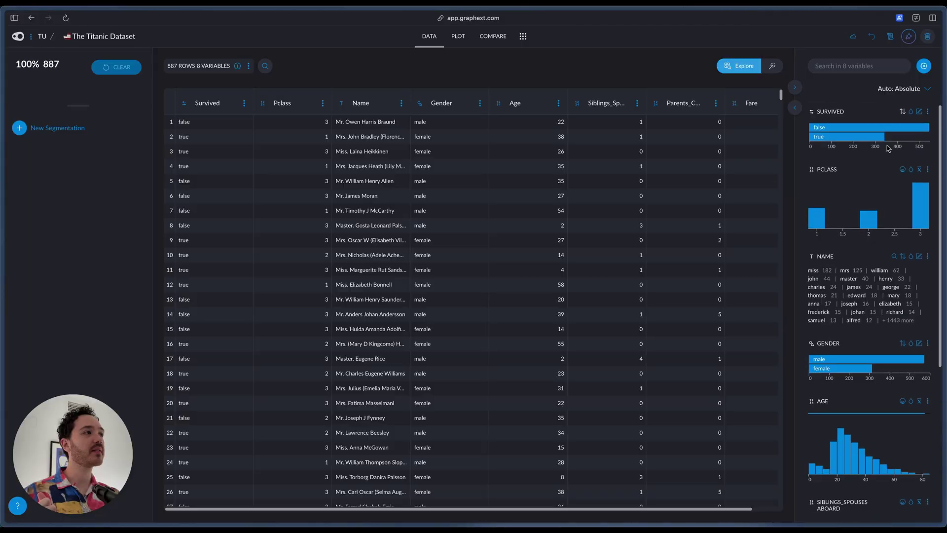
mouse_move(882, 138)
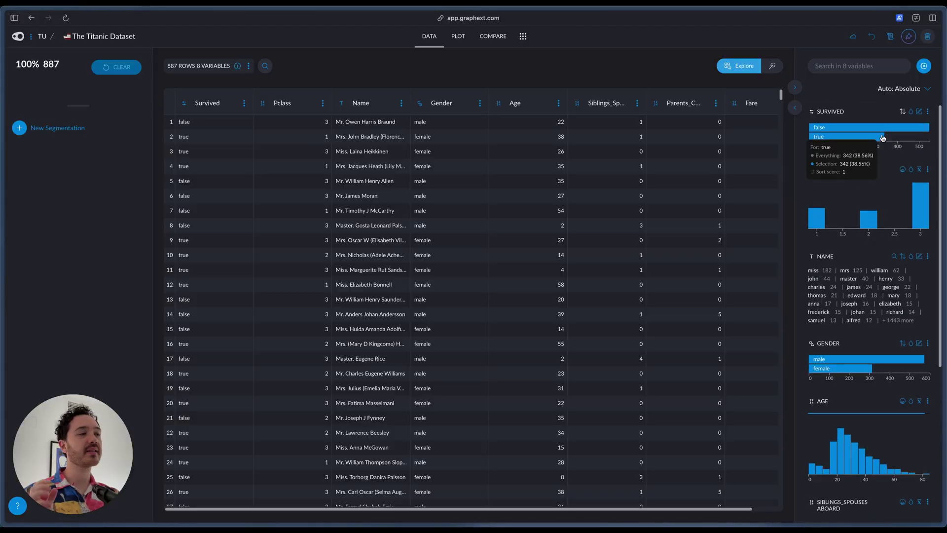
click(928, 112)
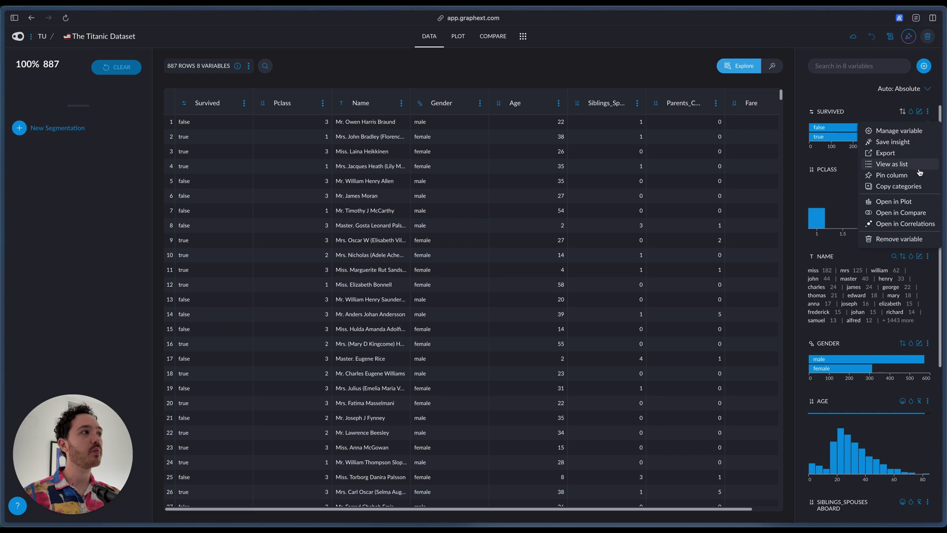
click(868, 178)
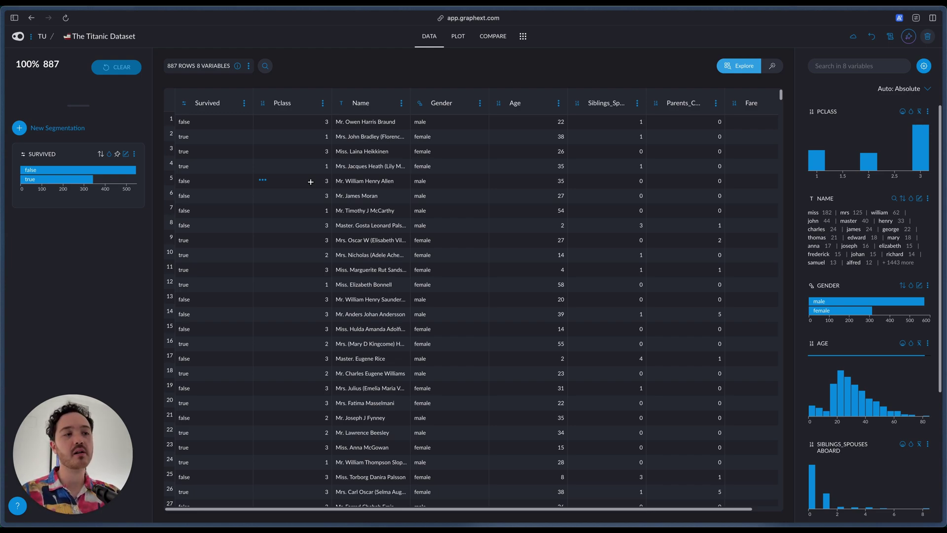
- Rename the Pclass column as "Class"
click(290, 102)
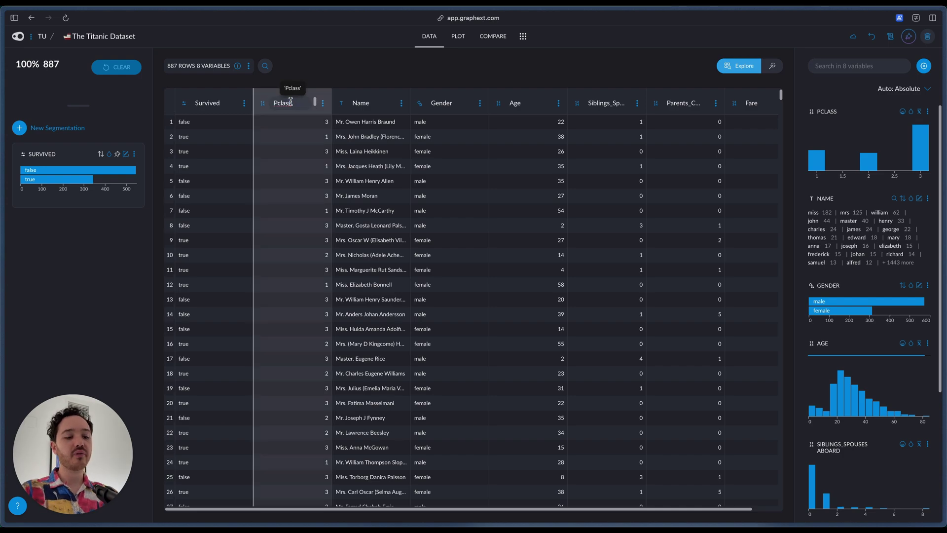
key(super+a)
text(Class)
key(Return)
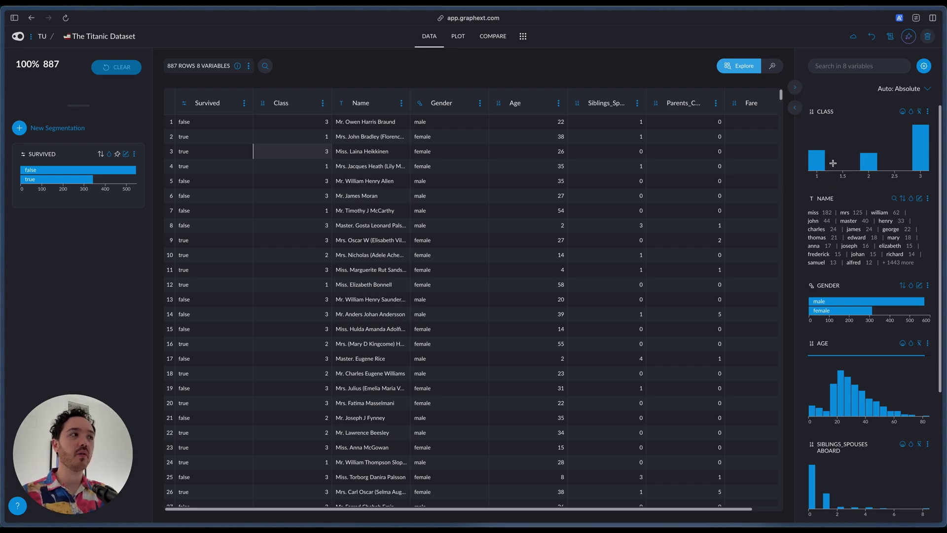
- Change the Class column's data type to category and save the change
click(262, 102)
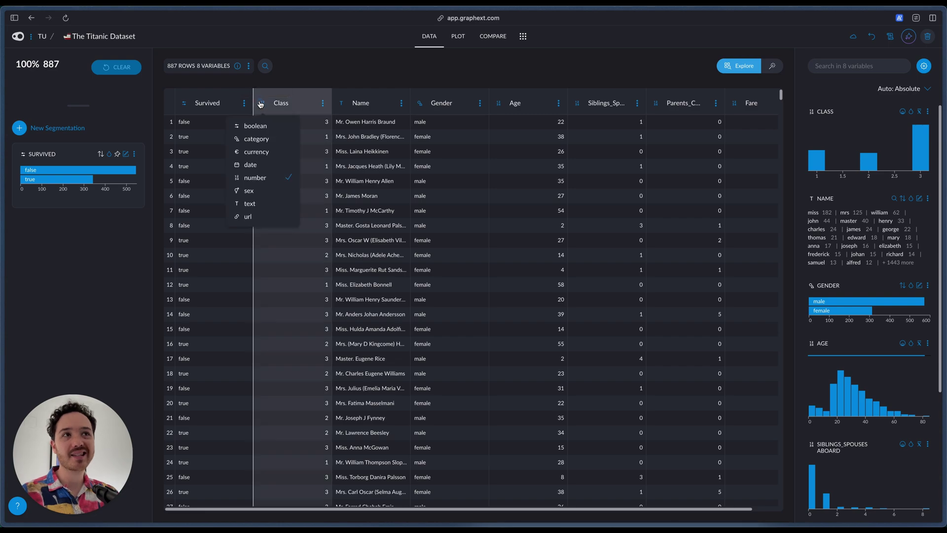
click(270, 139)
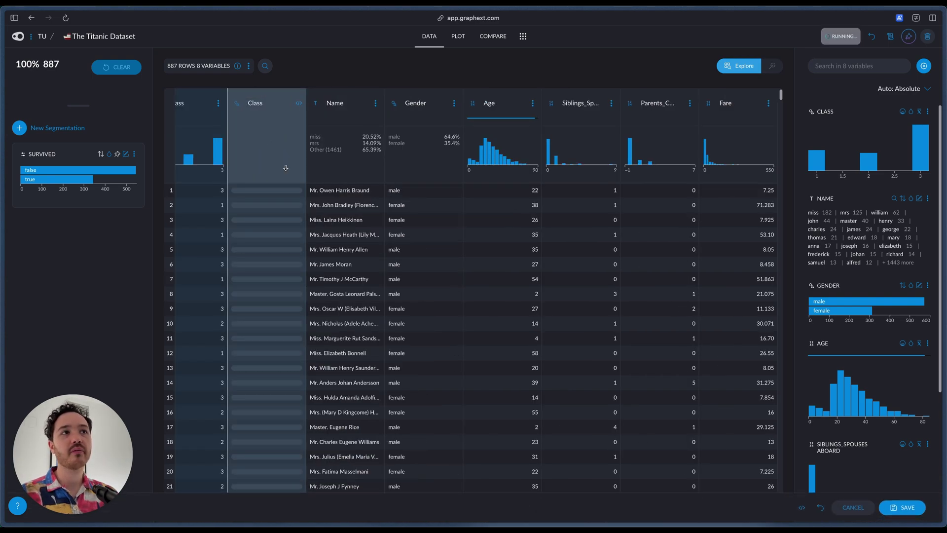
click(901, 507)
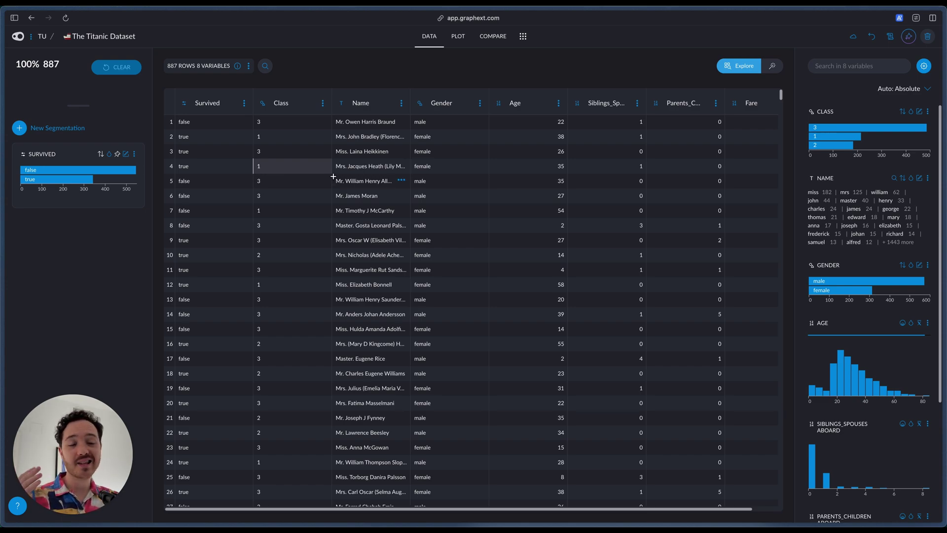
- Ask Graphext AI to transform the Class column to "Lower" wherever there is a 3, "Middle" for 2, and "Upper" for 1
click(908, 37)
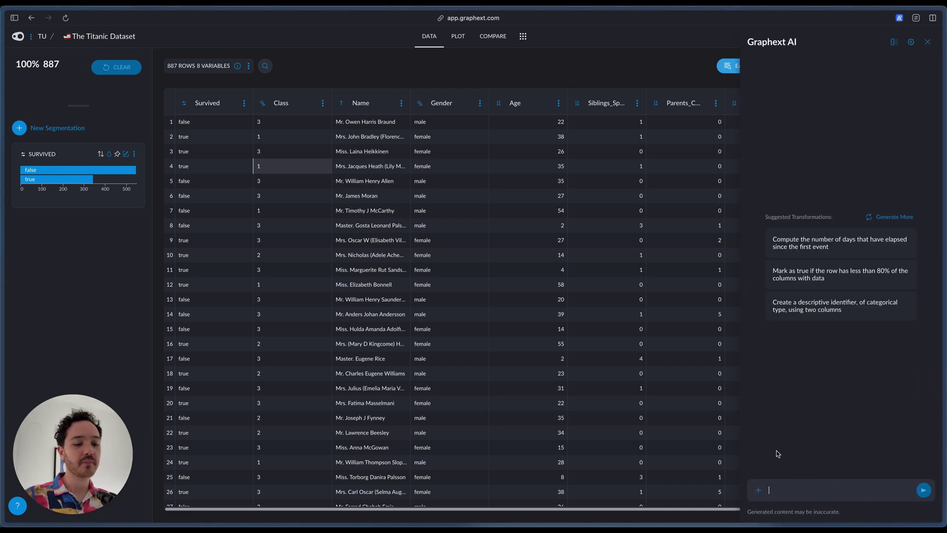
text(tra)
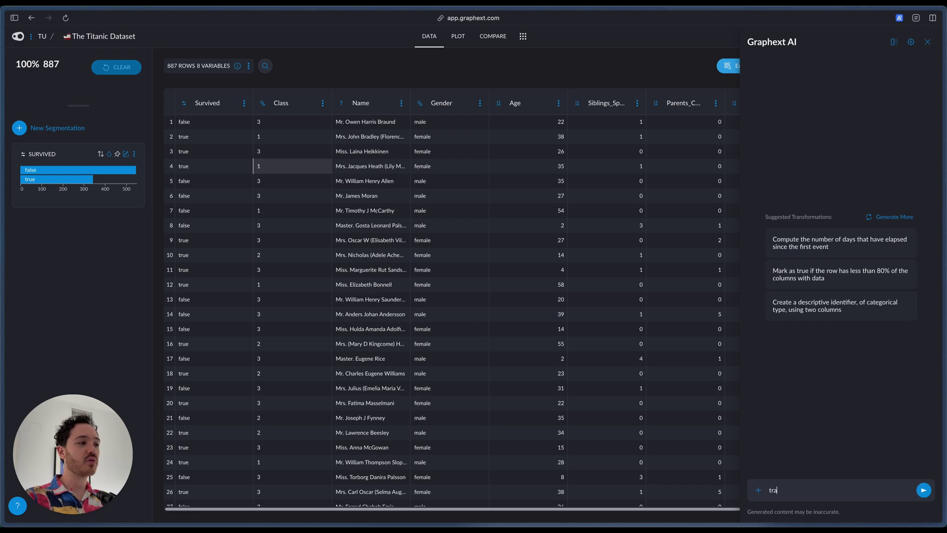
text(nsform the Class)
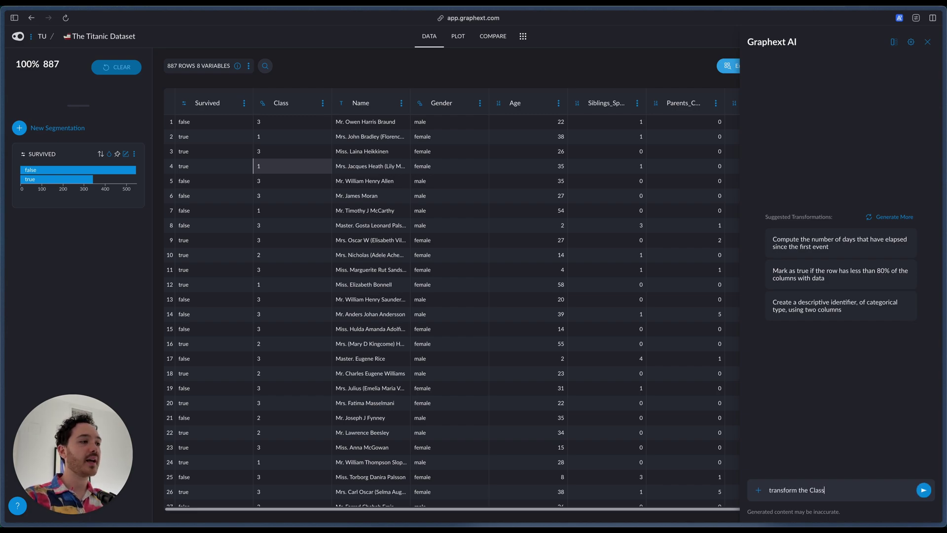
text( column to have t)
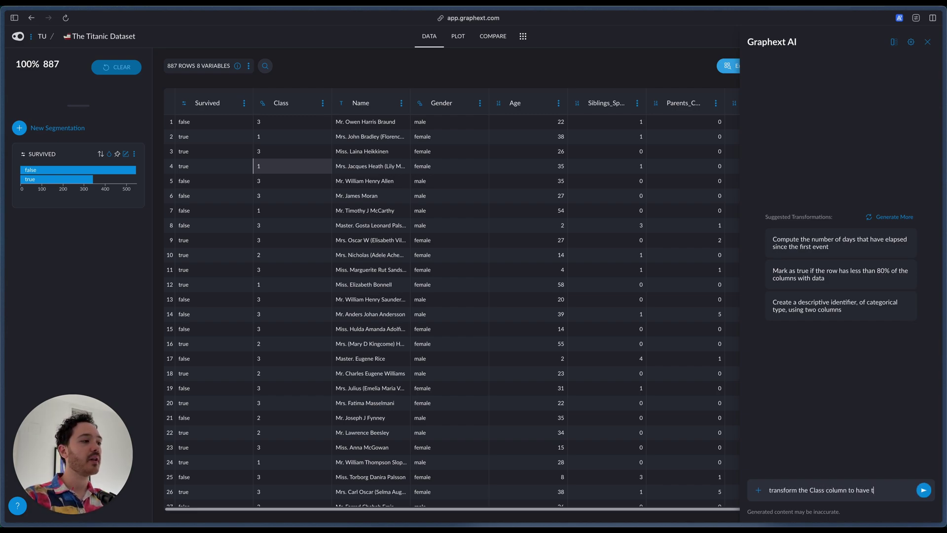
text(he value "Lower" wherever there ios)
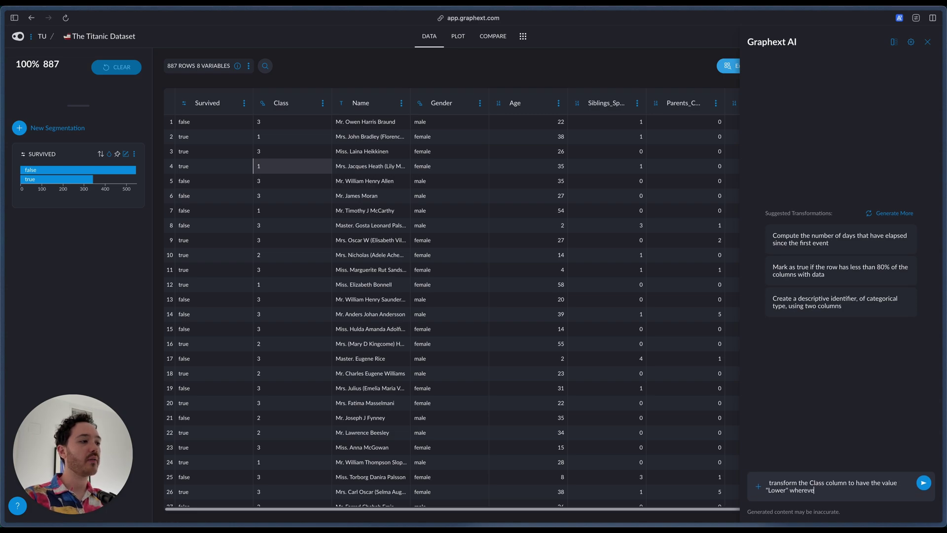
key(BackSpace)
key(BackSpace)
text(s a 3)
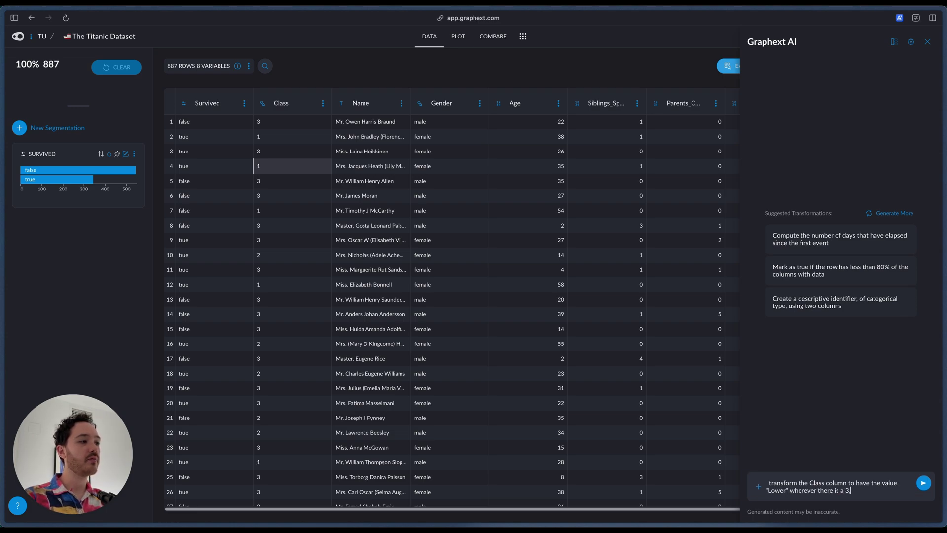
text(, "Middle" wherever there is a 3)
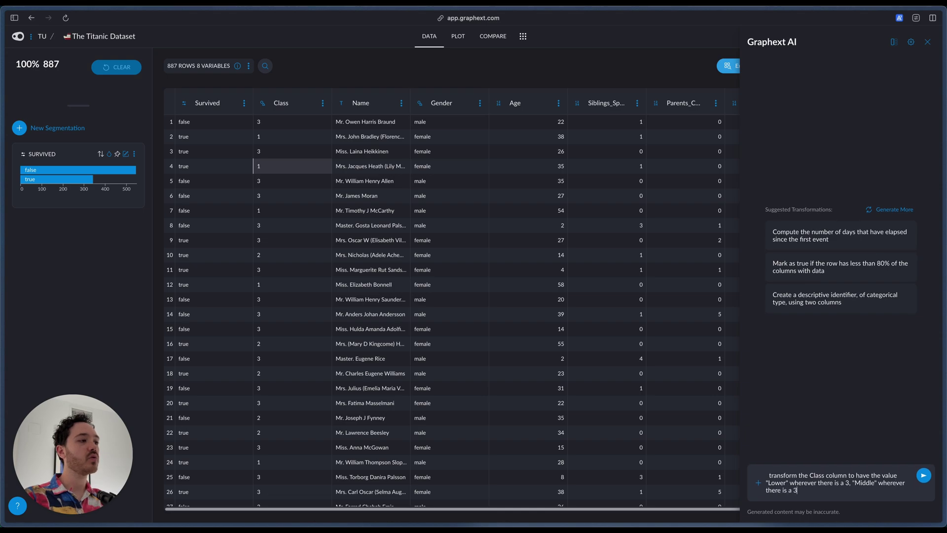
key(BackSpace)
text(2, and "Upper" wherever there is a 1)
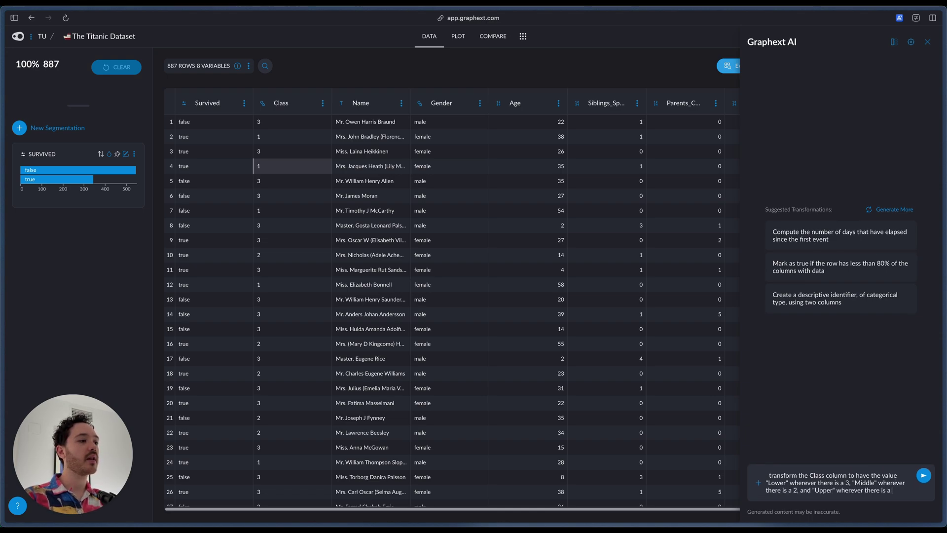
key(Return)
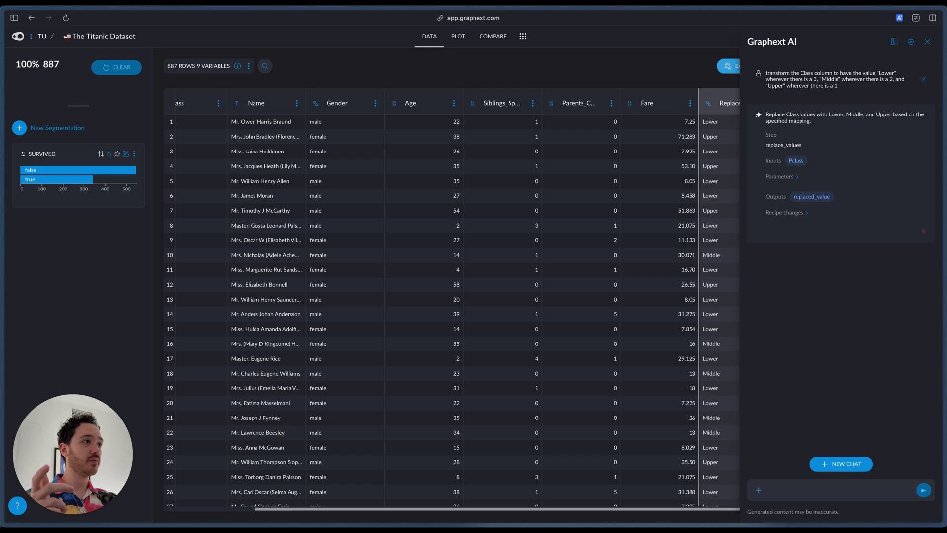
click(927, 41)
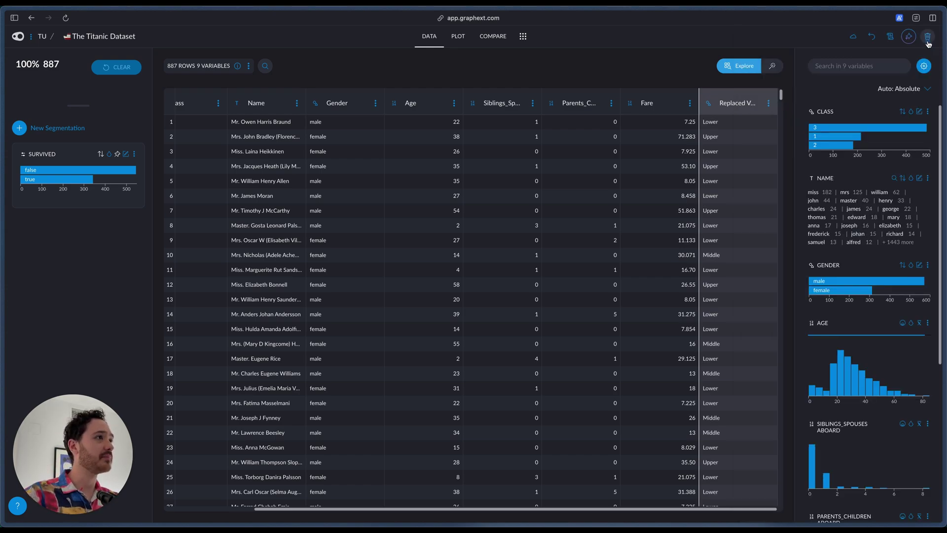
- Move the replaced-values column to the start of the table and place the numeric Class column directly after it
click(768, 102)
mouse_move(793, 185)
click(848, 179)
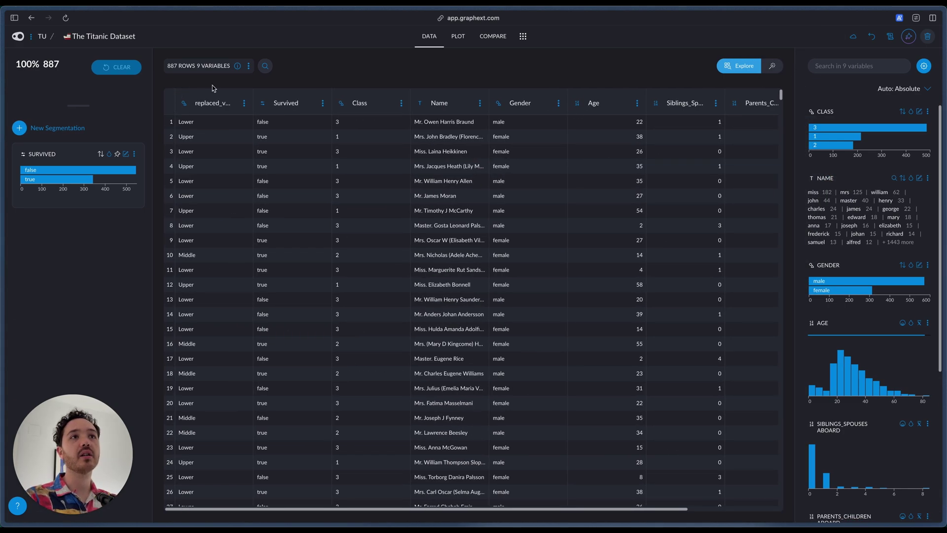
drag(318, 89, 274, 93)
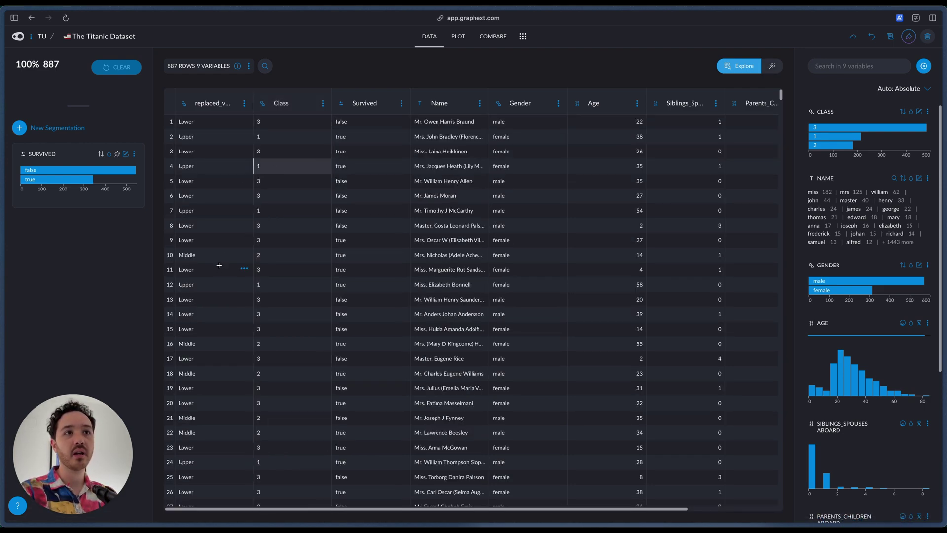
click(276, 255)
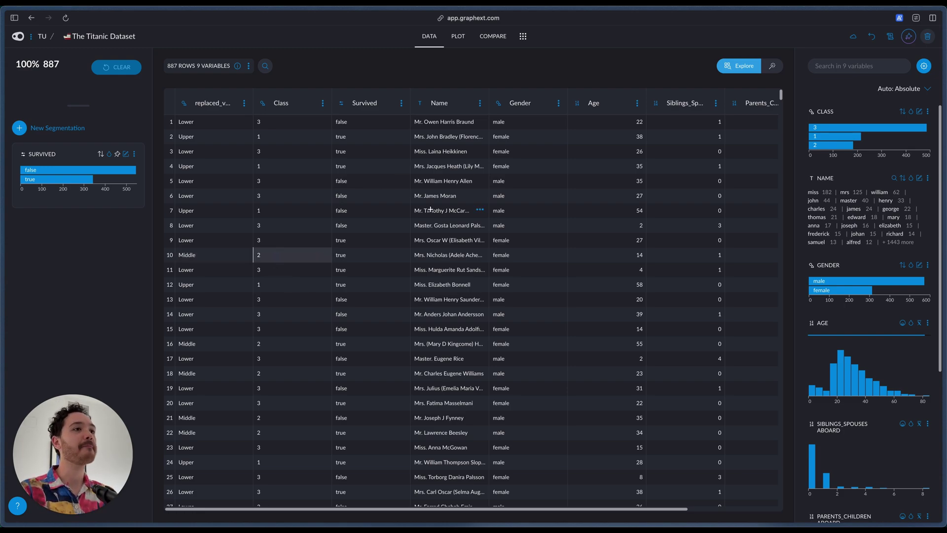
- Rename the replaced_value column as "Class"
click(214, 103)
key(super+a)
text(Class)
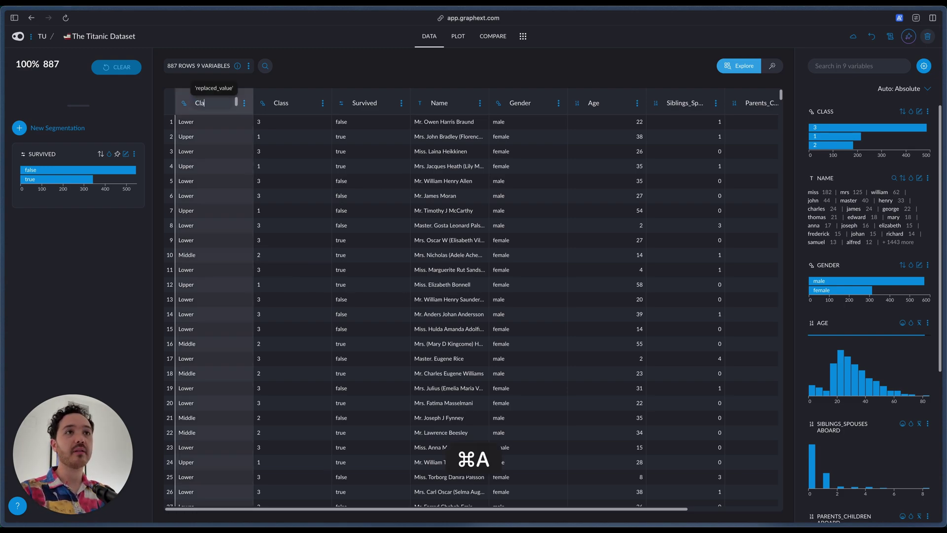
key(Return)
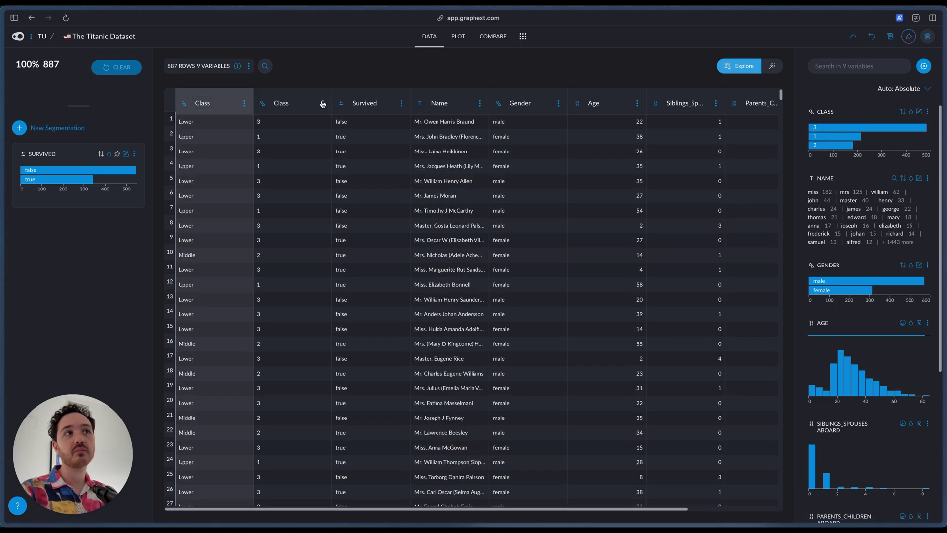
- Hide the original Class column with the values 1, 2 and 3 from the table
click(322, 102)
click(298, 165)
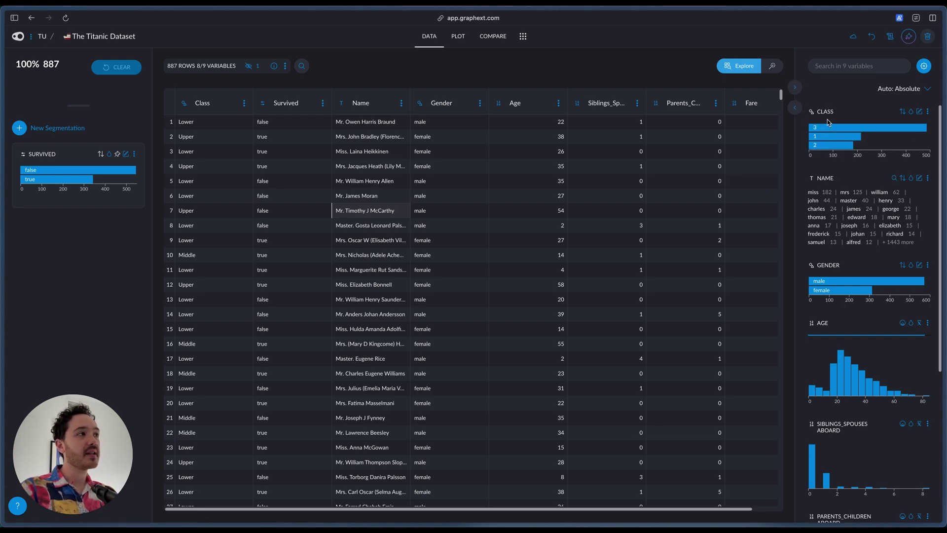
scroll(827, 119, down, 5)
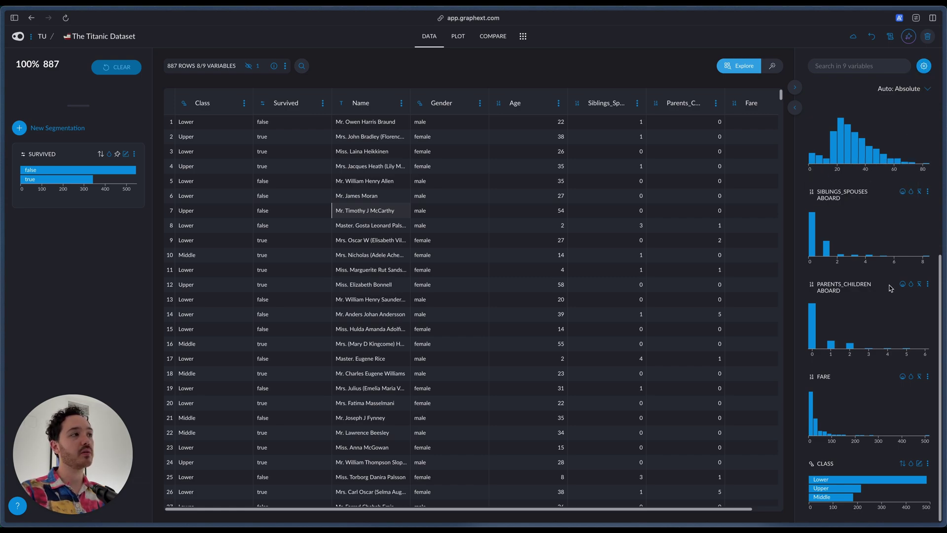
- Hide the numeric Class variable in the Variable Manager, place the Lower/Upper/Middle Class variable directly after it, and save
scroll(867, 143, up, 10)
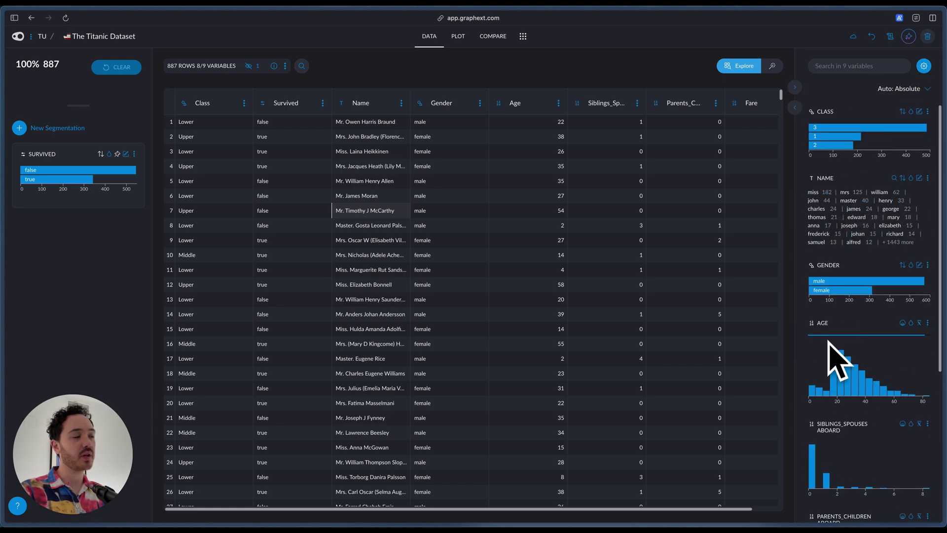
click(924, 65)
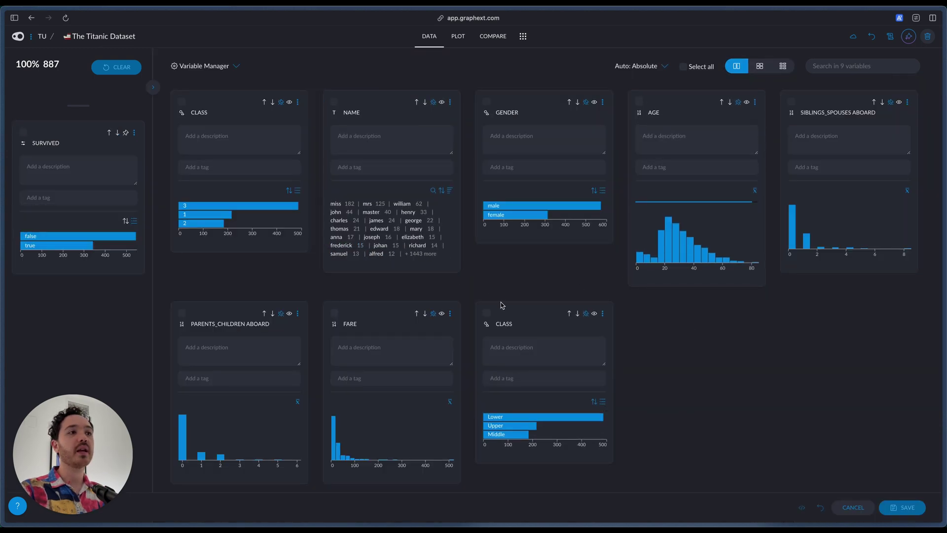
click(290, 101)
drag(542, 314, 373, 109)
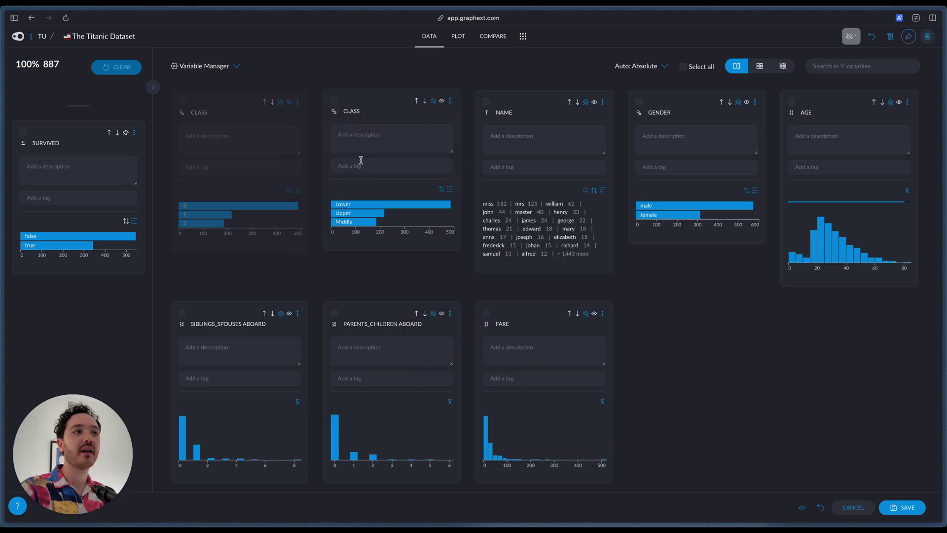
click(902, 507)
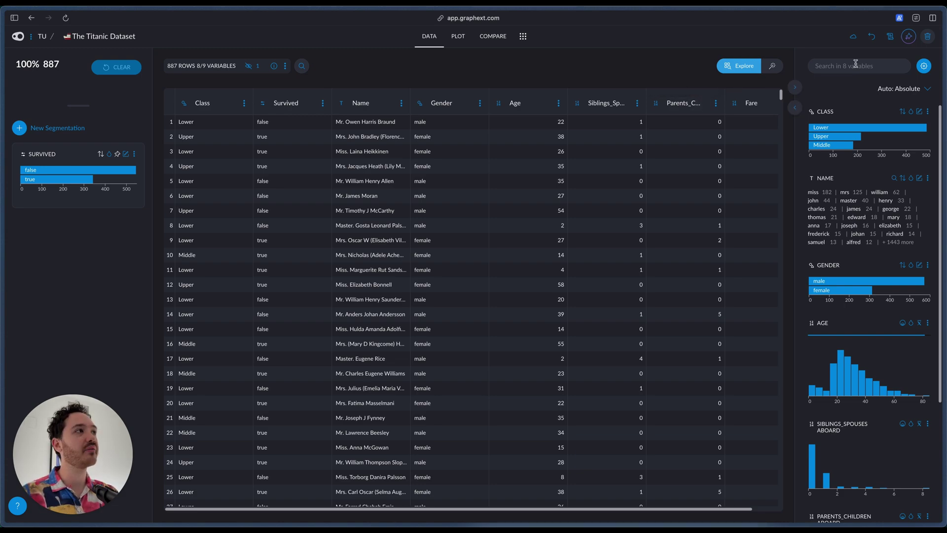
- Examine the project recipe's processing steps and their code, including the cast, replace_values mapping and column configuration calls
click(890, 38)
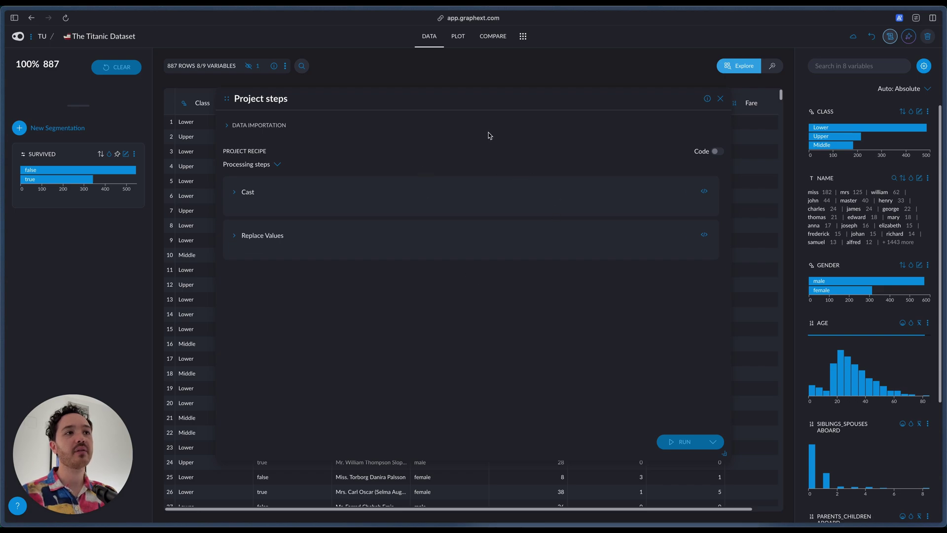
click(343, 221)
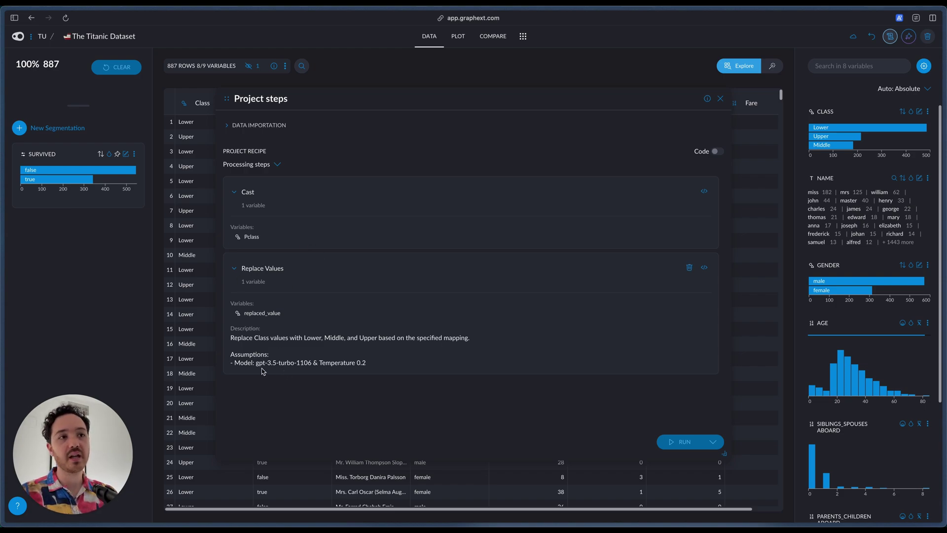
click(717, 153)
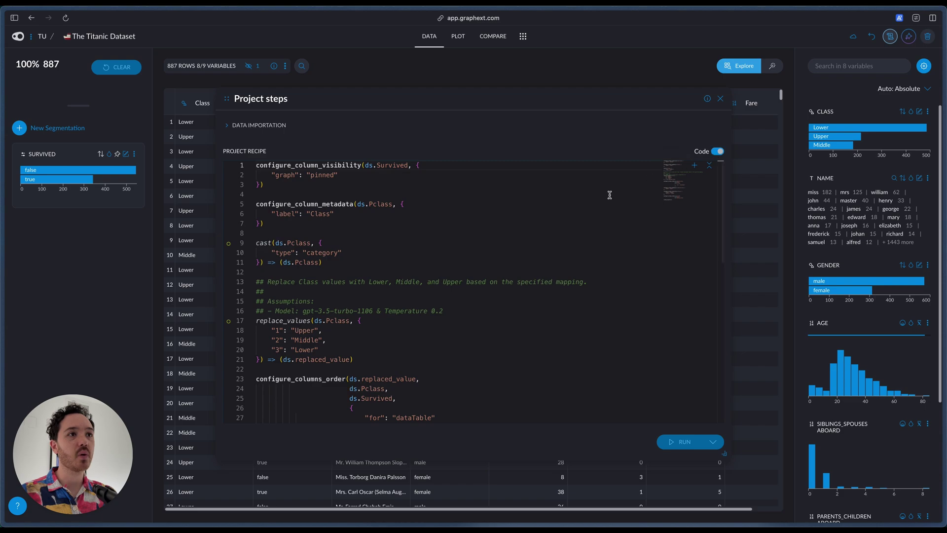
scroll(476, 259, down, 3)
scroll(475, 259, up, 3)
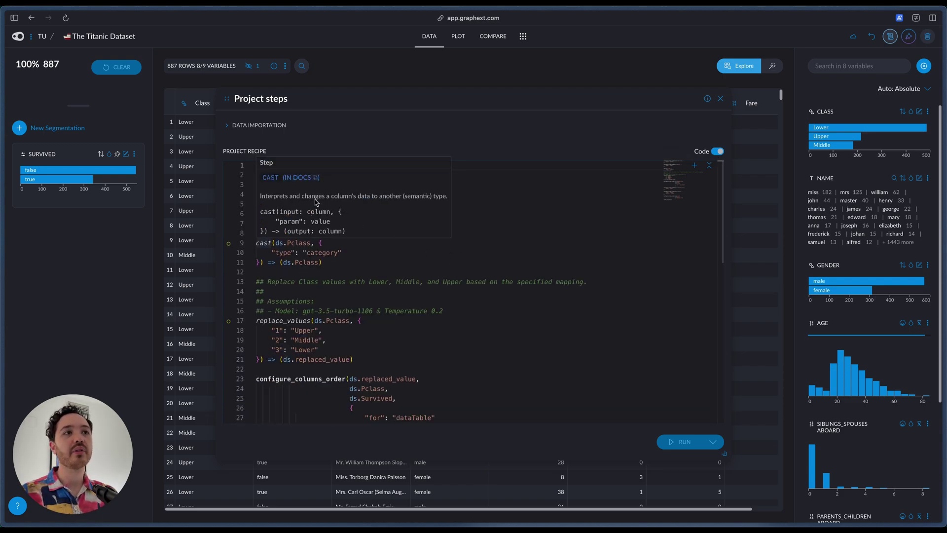
click(423, 243)
click(325, 168)
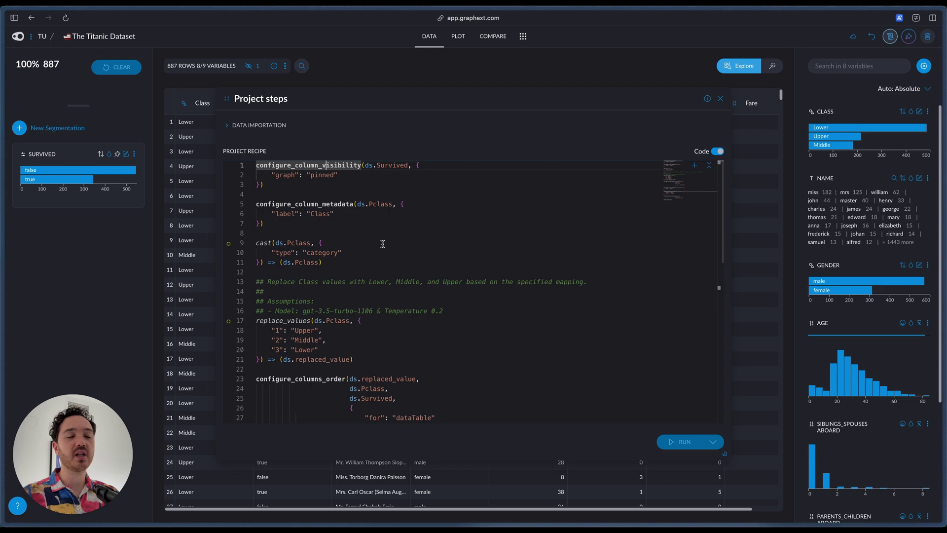
scroll(372, 256, down, 5)
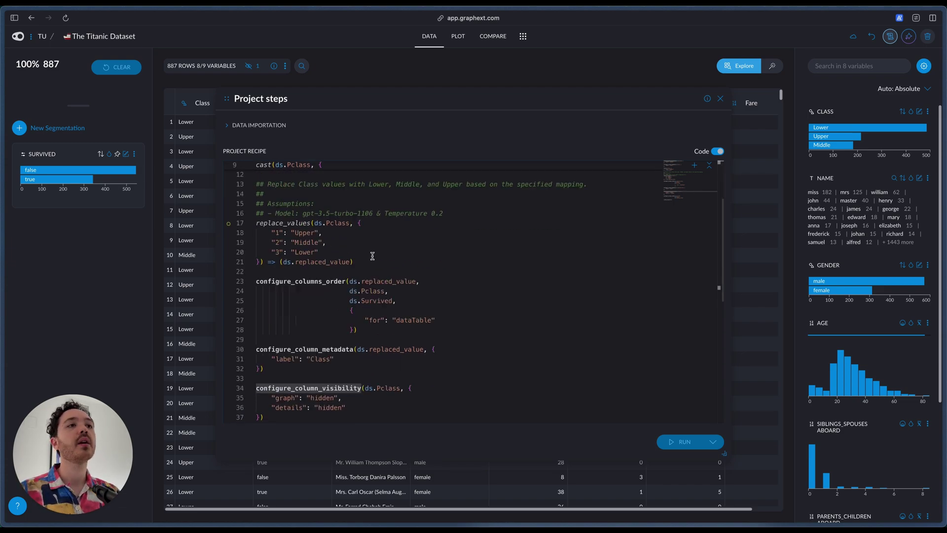
scroll(343, 225, up, 1)
click(338, 232)
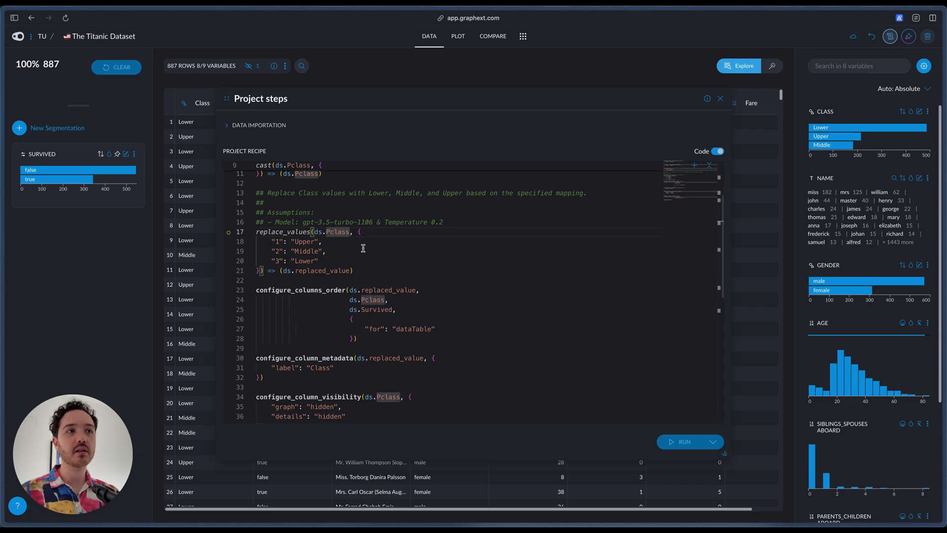
click(278, 241)
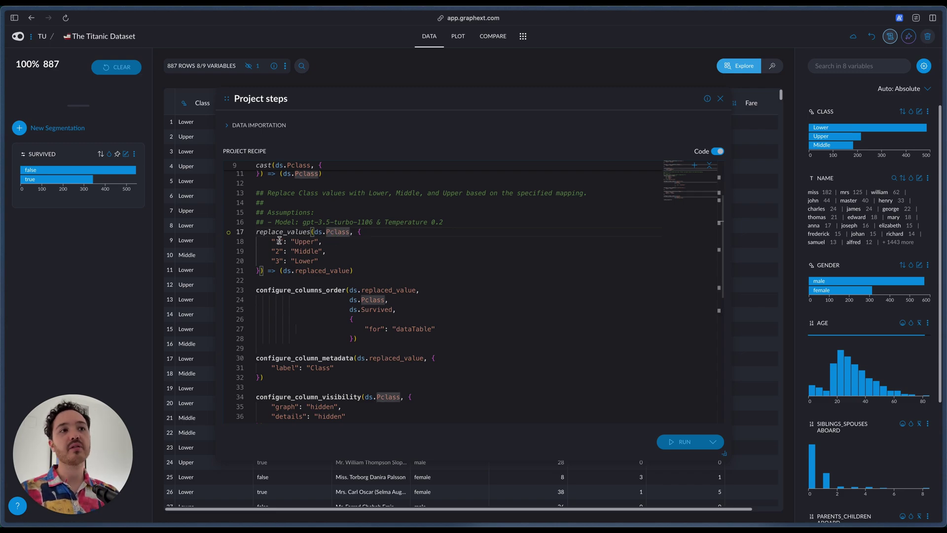
double_click(302, 242)
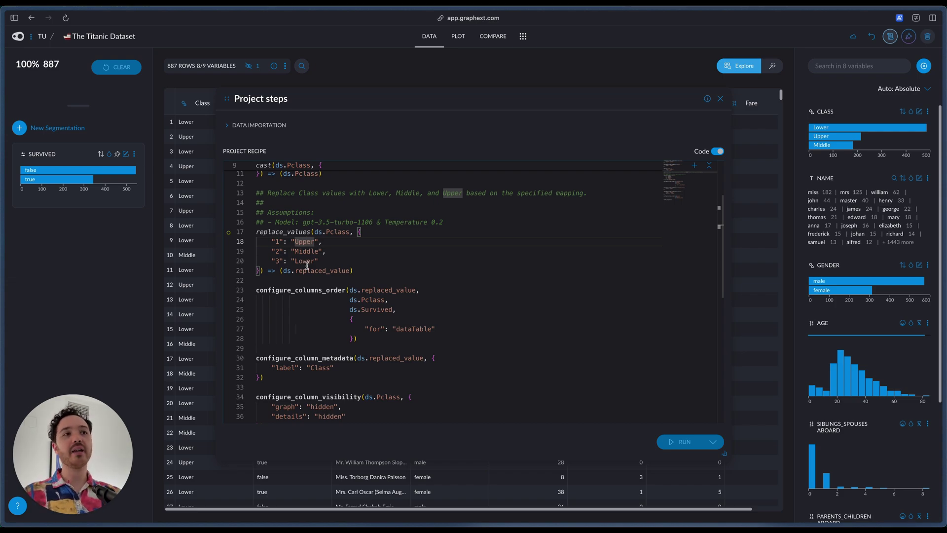
- Insert an order_categories step into the recipe code on a new line below the replace_values step
click(359, 271)
key(Return)
key(Return)
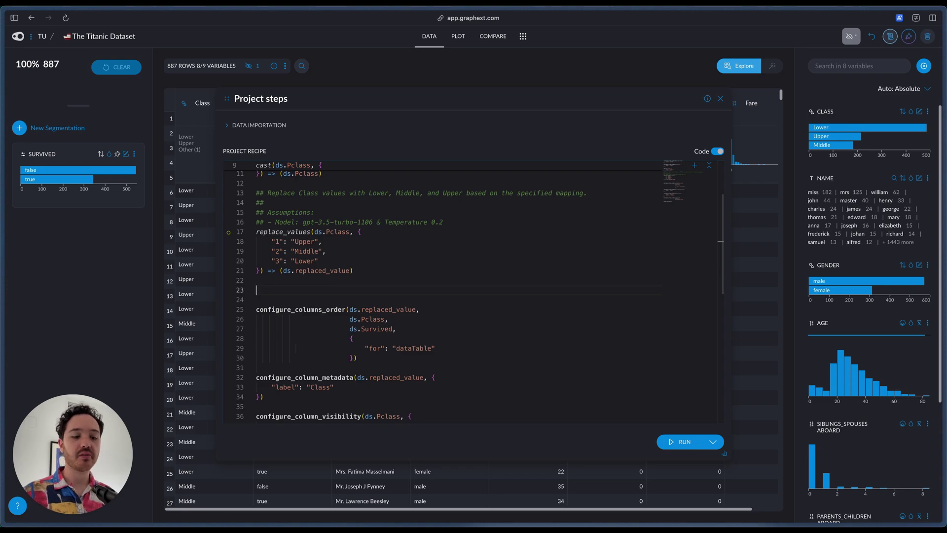
text(ord)
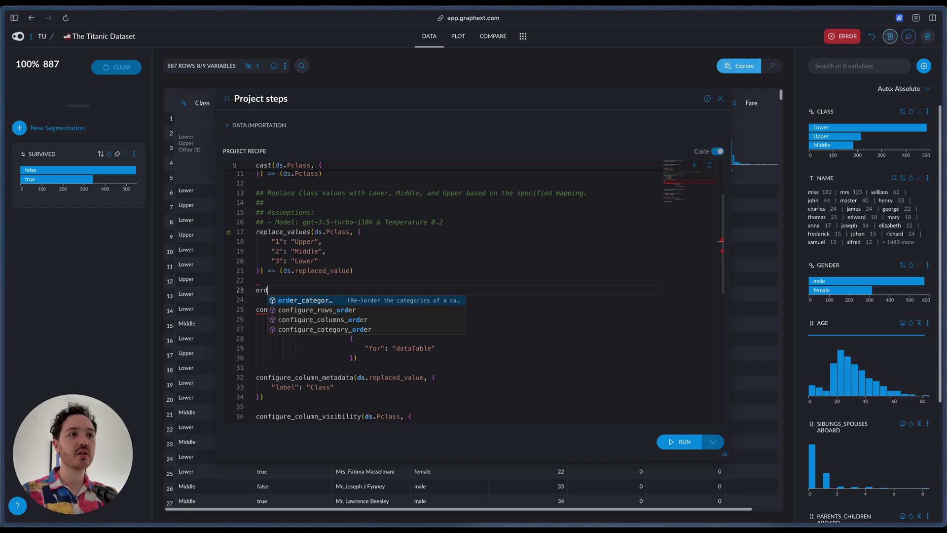
key(Return)
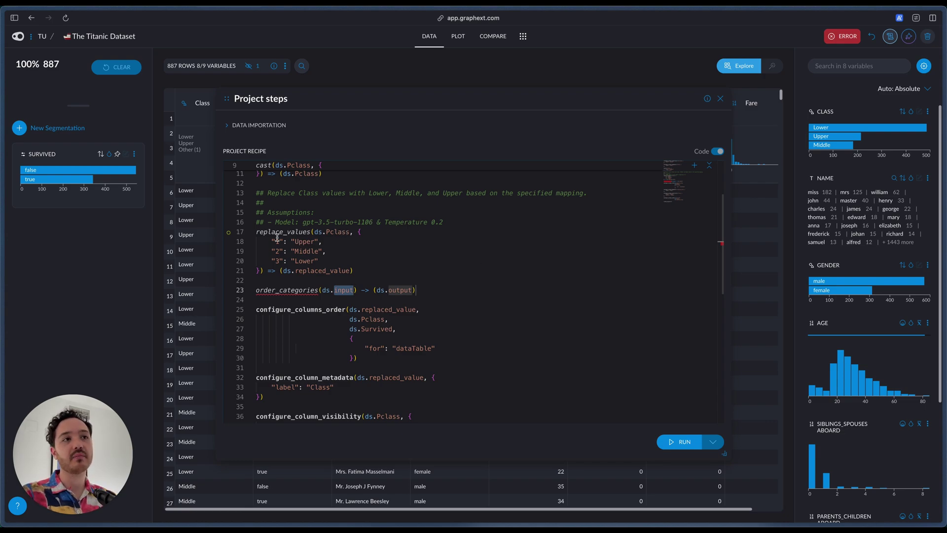
- Set replaced_value as both the input and the output column of the order_categories step
click(329, 272)
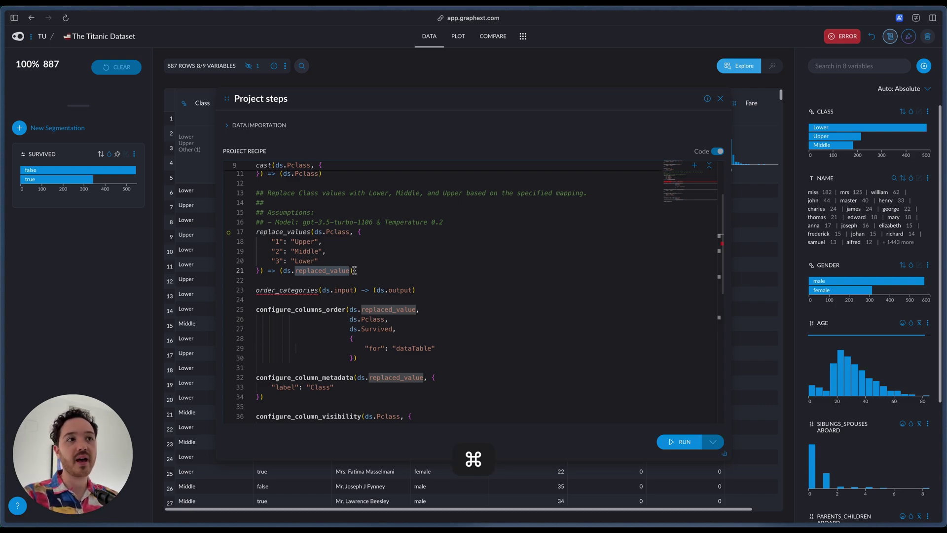
key(super+c)
double_click(343, 290)
key(super+v)
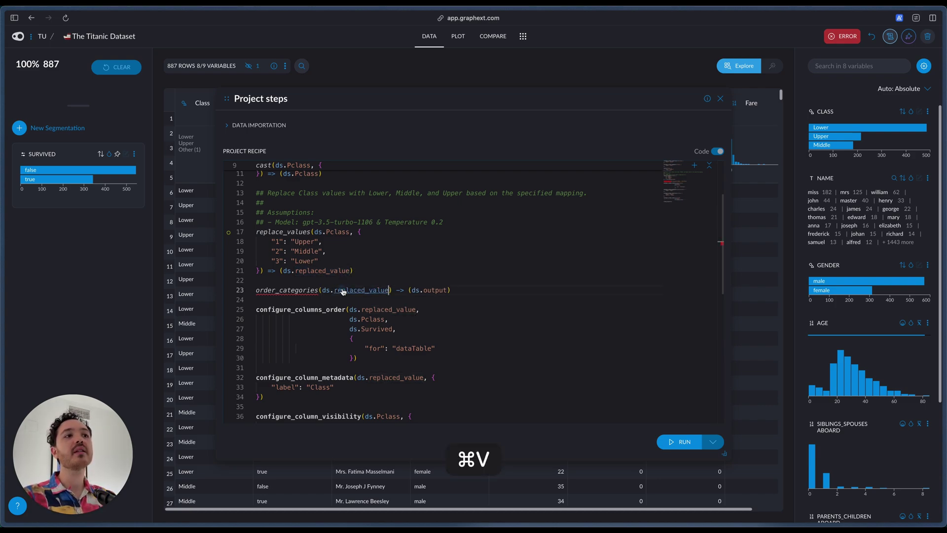
double_click(434, 290)
key(super+v)
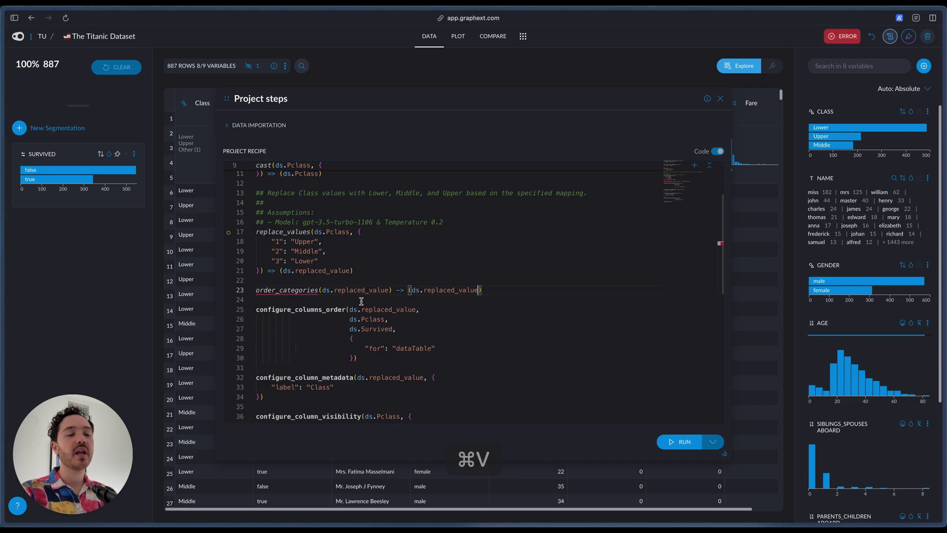
- Change the order_categories arrow to the overwrite operator "=>"
mouse_move(300, 292)
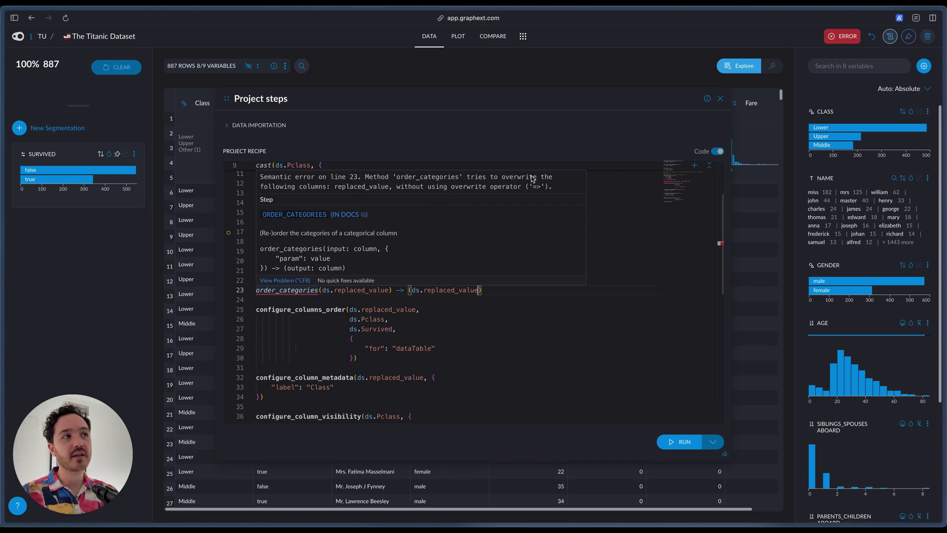
click(399, 250)
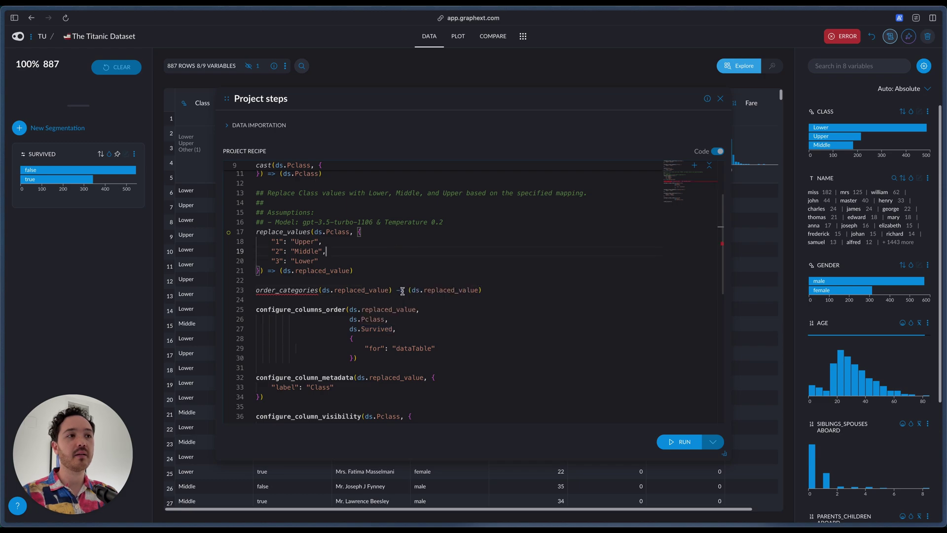
click(400, 291)
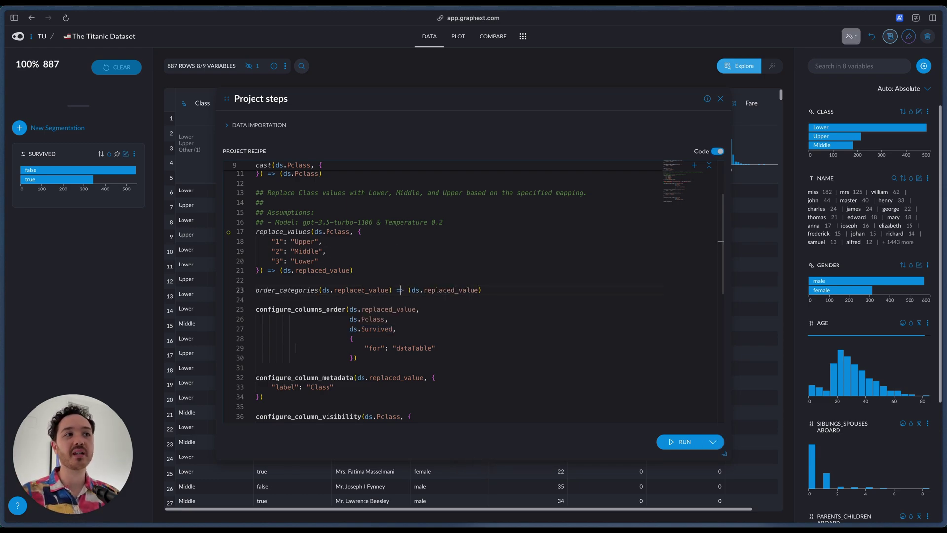
key(Left)
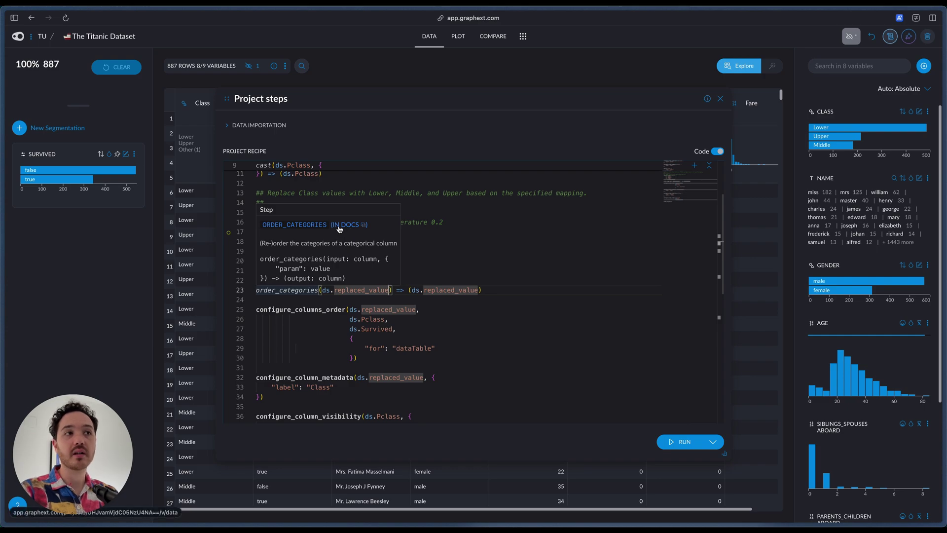
- Consult the Order categories documentation for the example call's parameter syntax, and return to the project recipe
click(339, 225)
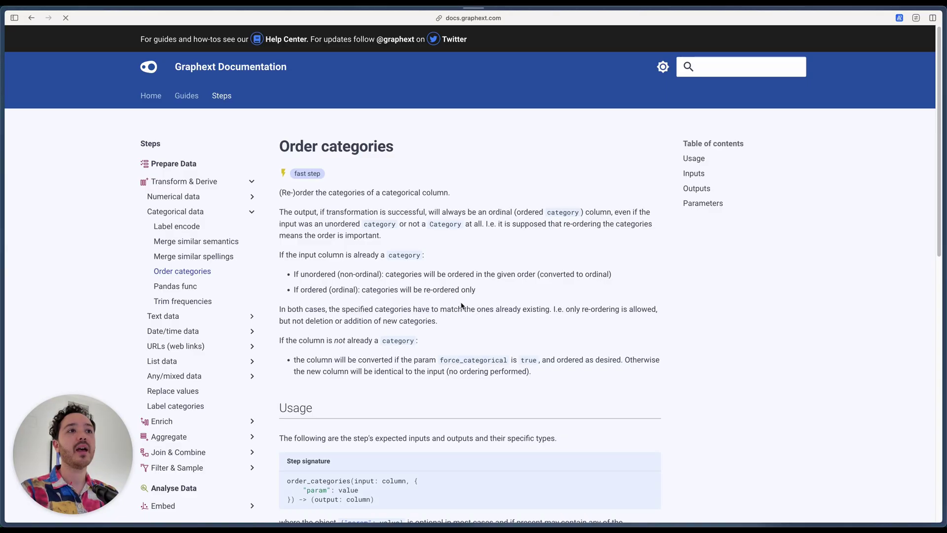
scroll(461, 306, down, 3)
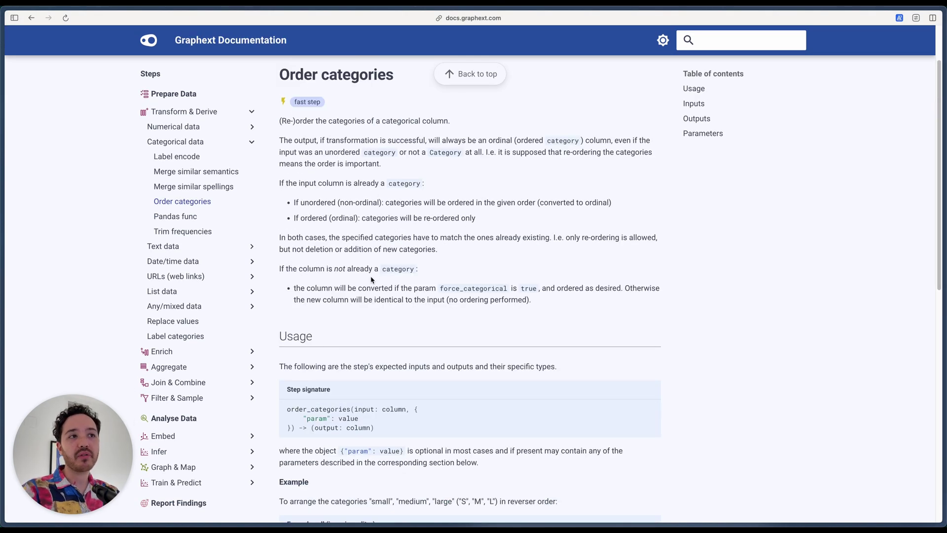
scroll(370, 279, down, 5)
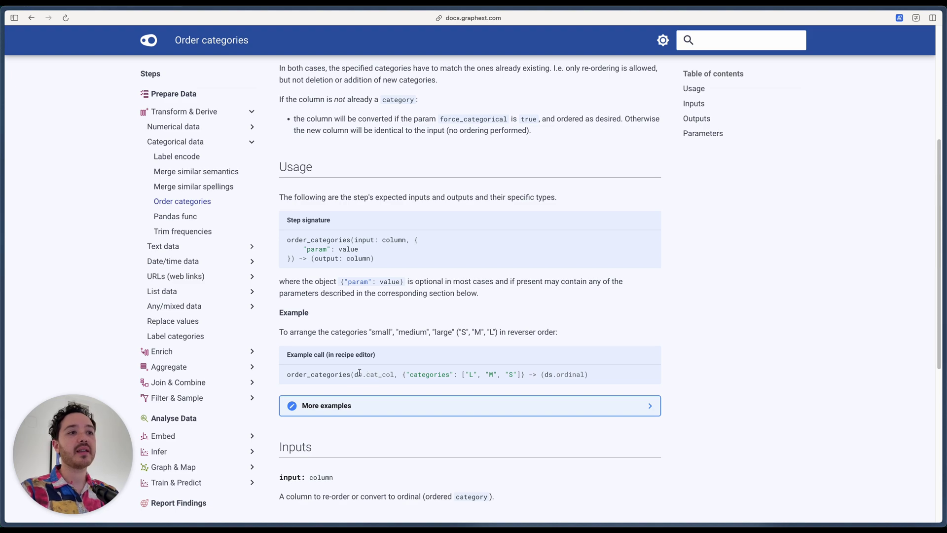
drag(359, 374, 521, 376)
click(521, 375)
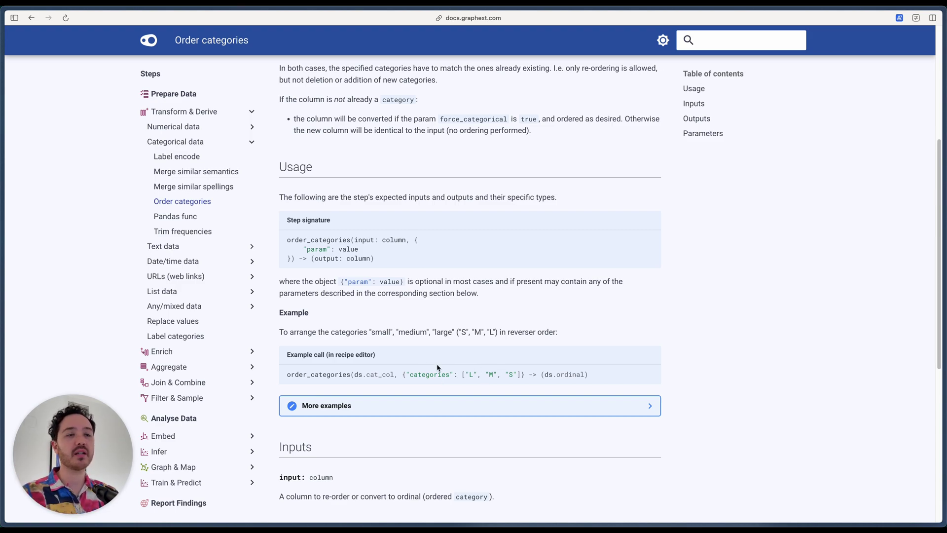
key(ctrl+Tab)
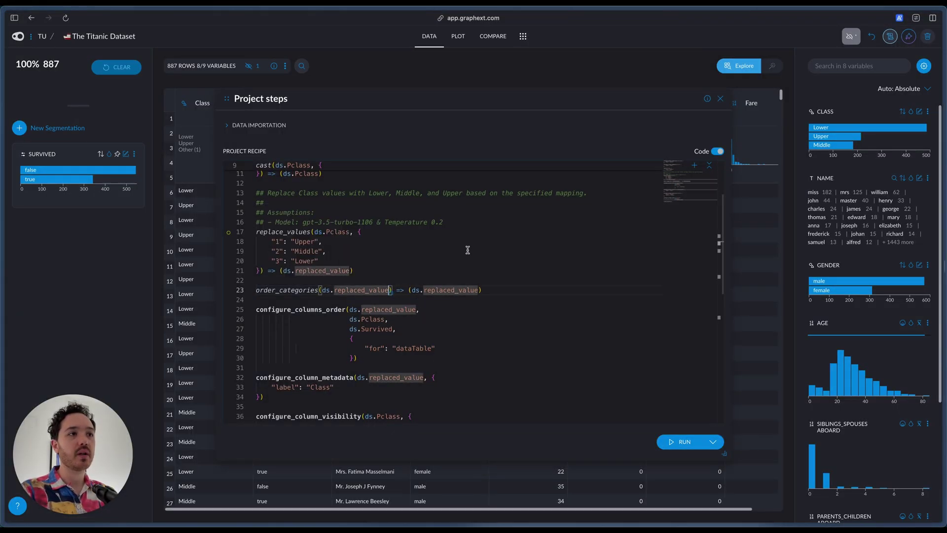
- Add {"categories": ["Upper", "Middle", "Lower"]} to the order_categories step, run the recipe and close the project steps
text(, {)
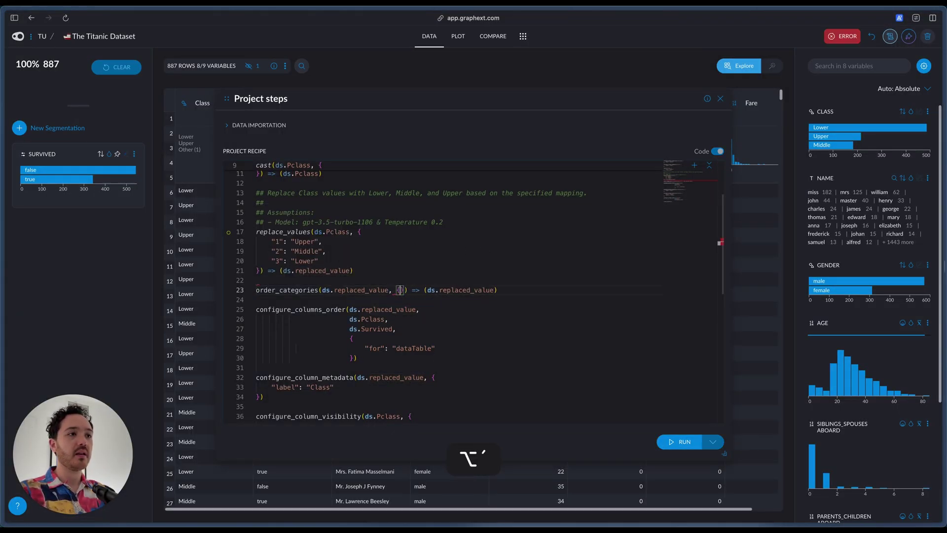
text("categories": [")
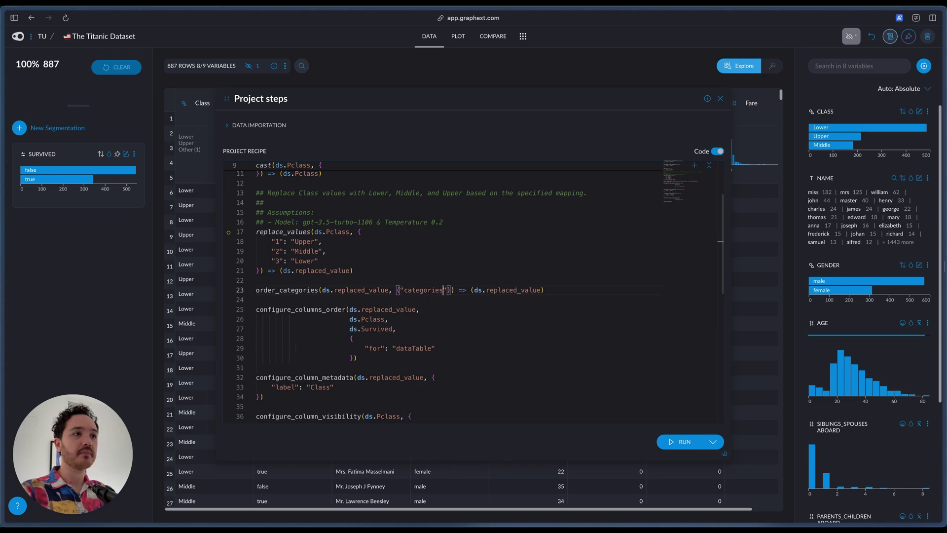
text(Upper", )
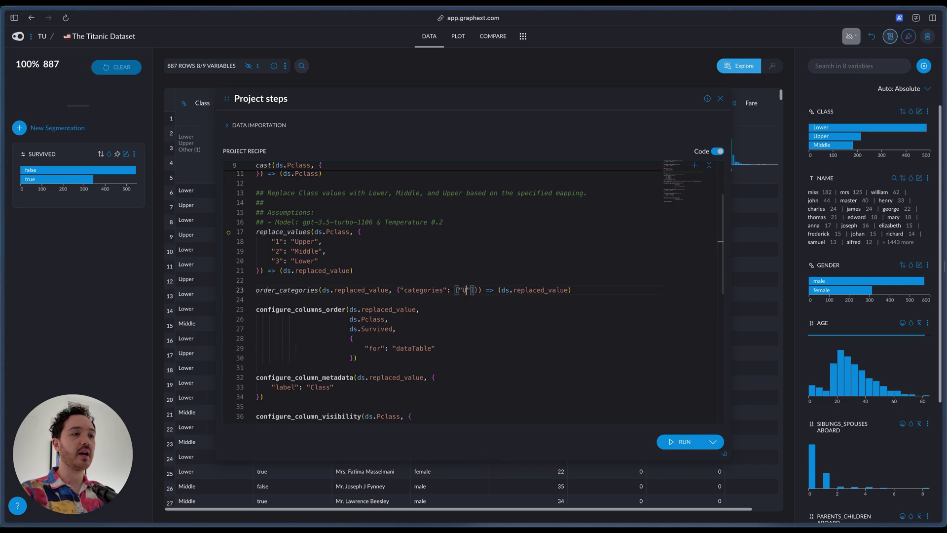
text("Middle", )
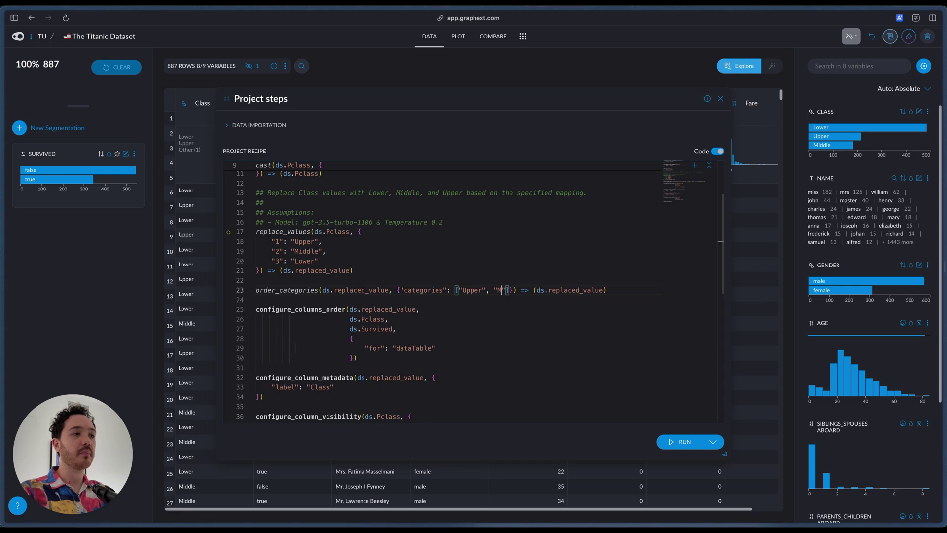
text("Lower)
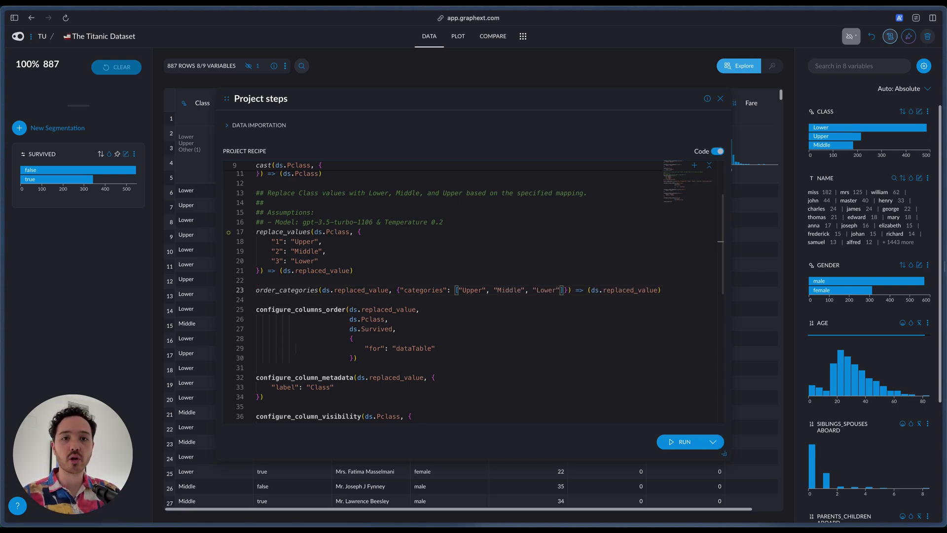
click(683, 441)
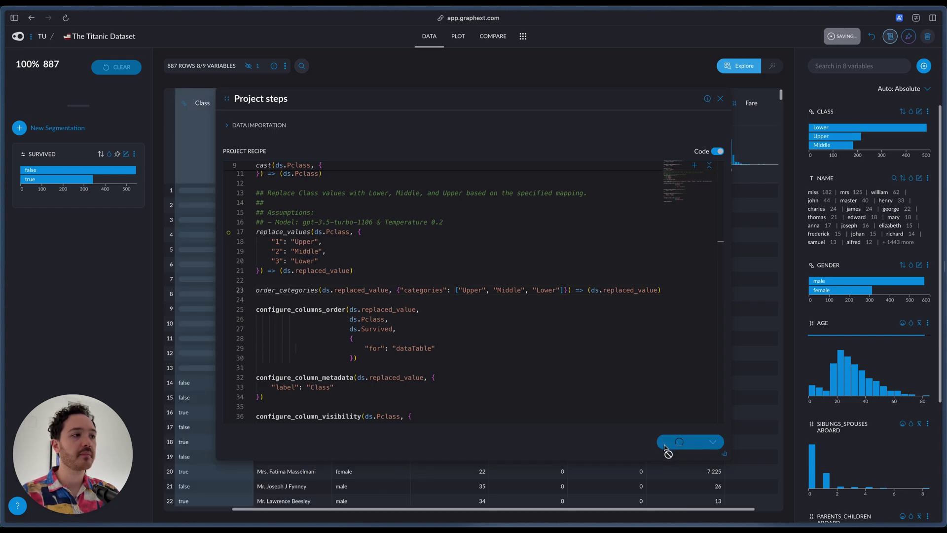
click(718, 99)
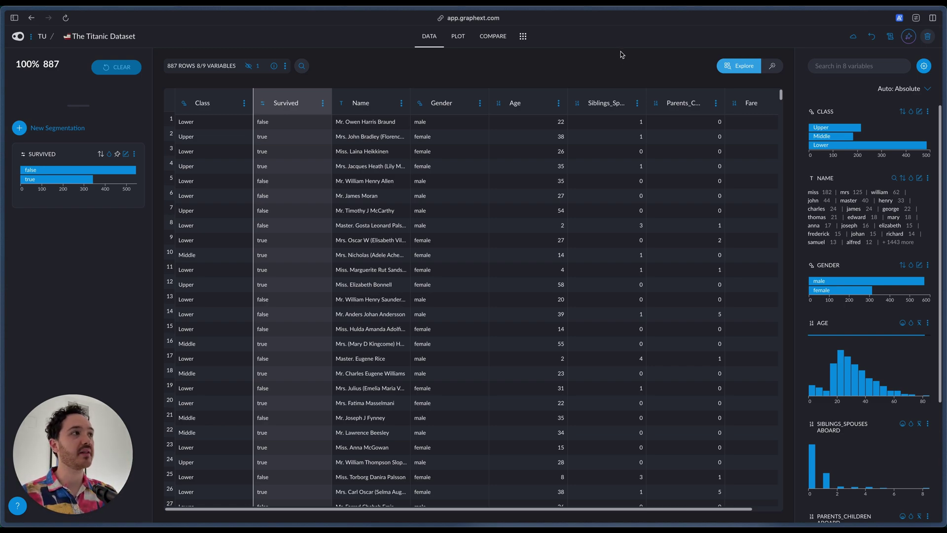
- In a new Graphext AI chat, request "extract the Title from the Name", and close the chat once the column is created
mouse_move(809, 130)
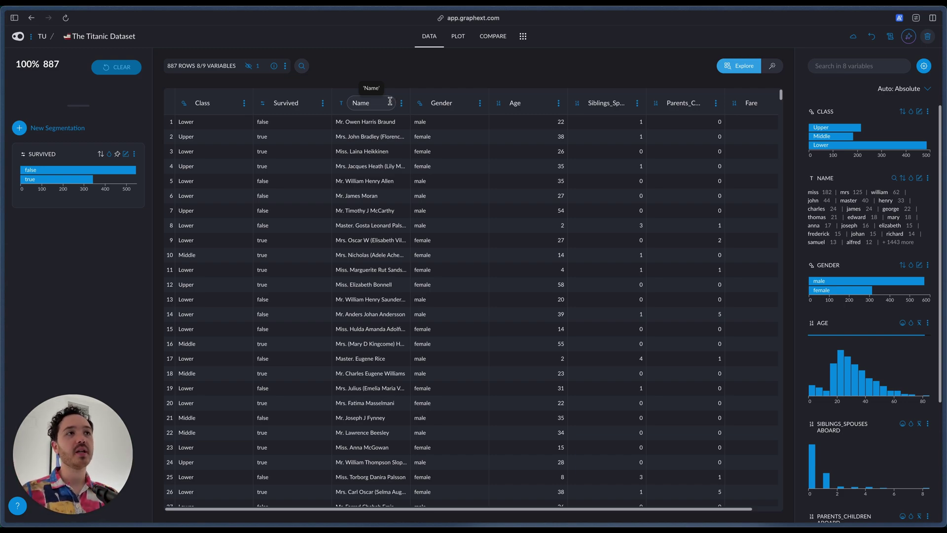
click(908, 36)
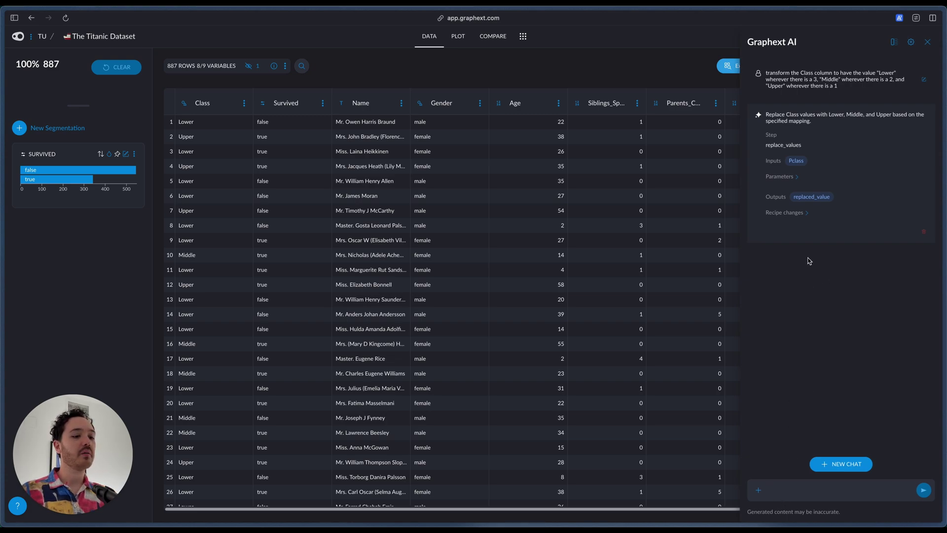
click(832, 464)
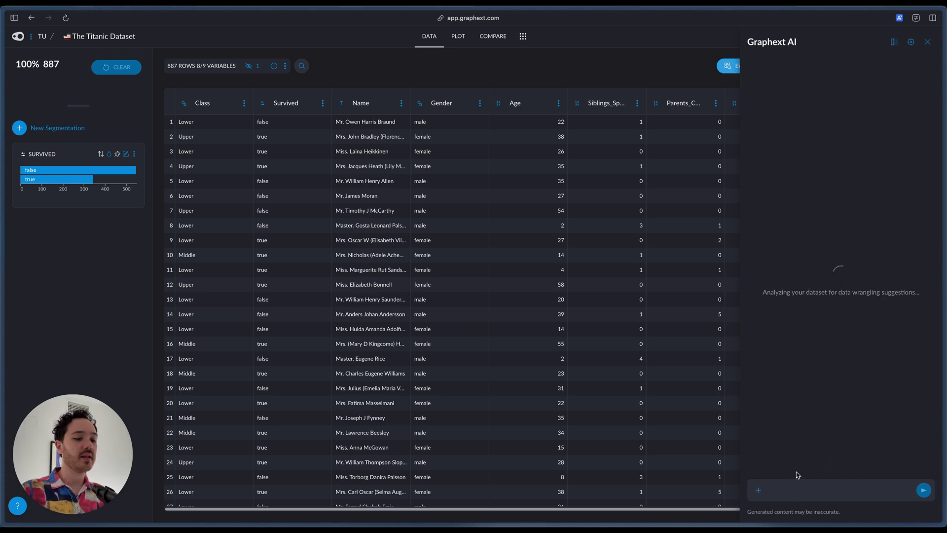
text(extract the T)
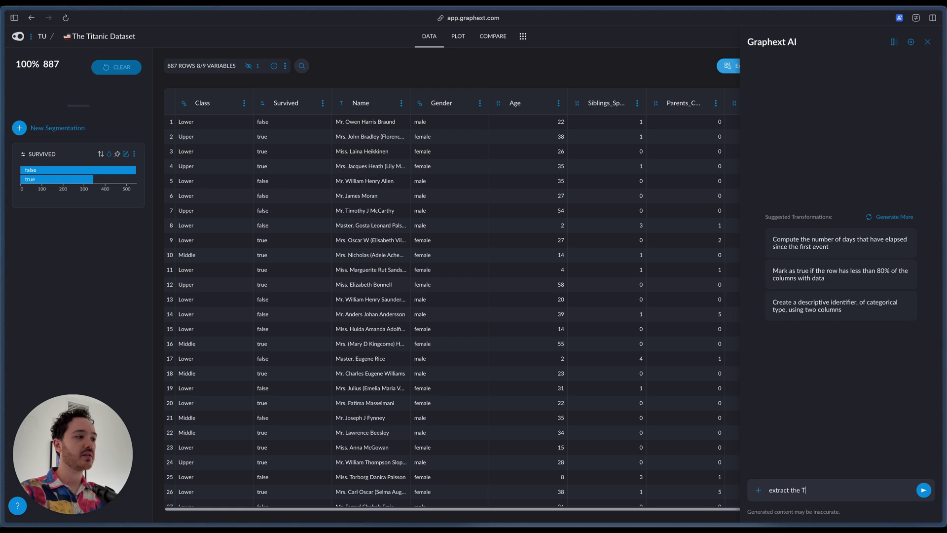
text(itle from the Name)
key(Return)
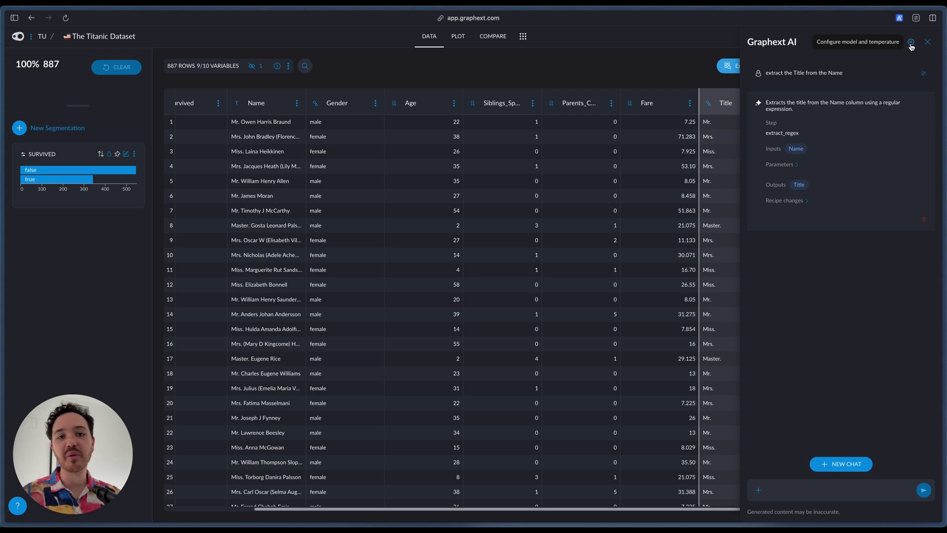
click(927, 42)
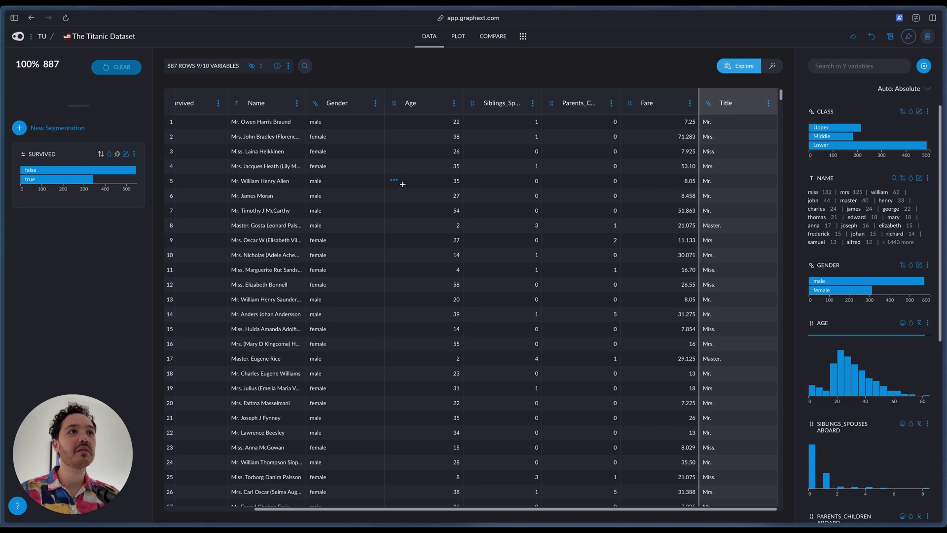
- Review the new Title variable's distribution chart and its column in the data table
scroll(535, 148, left, 3)
scroll(868, 296, down, 6)
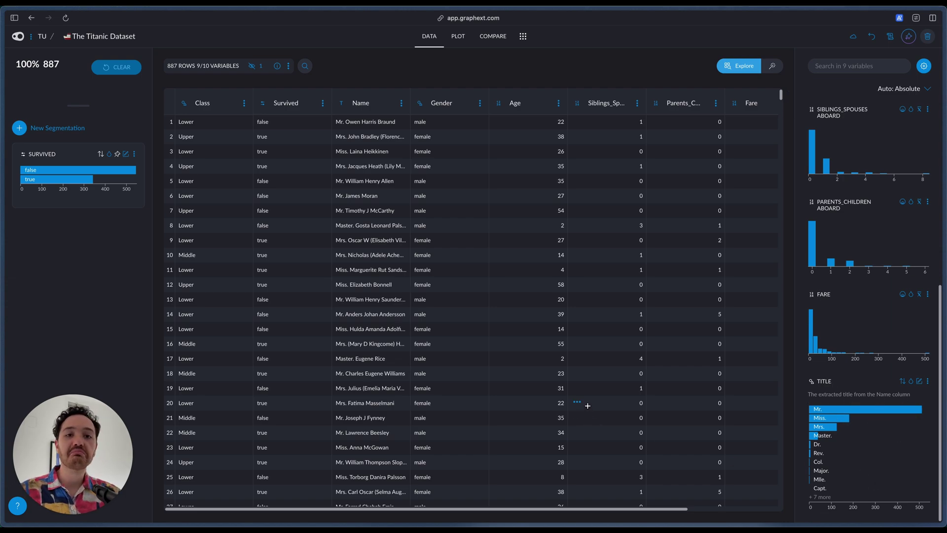
scroll(865, 417, up, 1)
scroll(865, 409, up, 10)
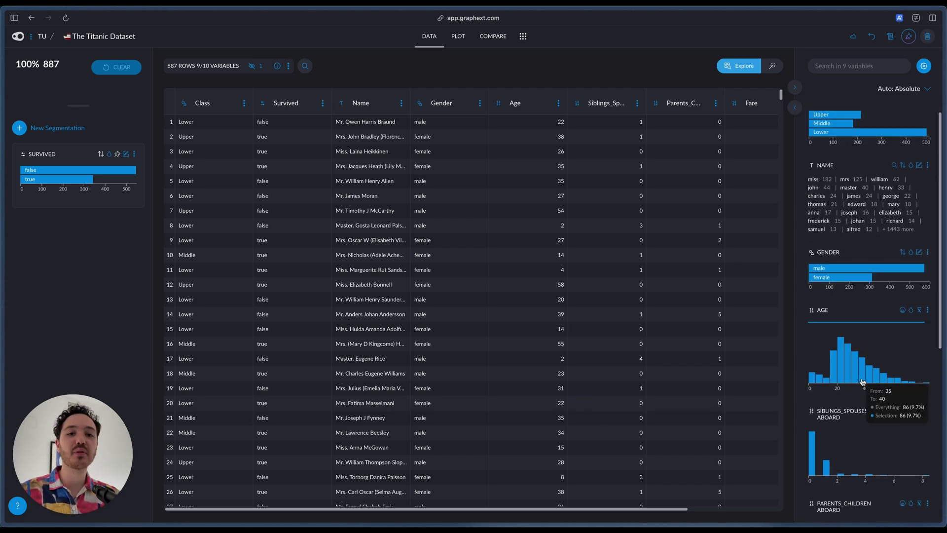
scroll(623, 254, right, 5)
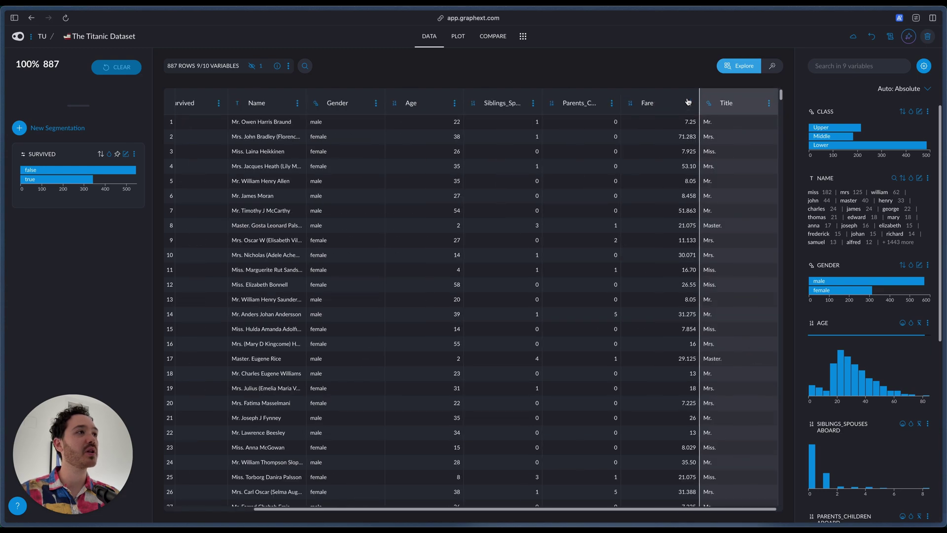
scroll(617, 94, left, 5)
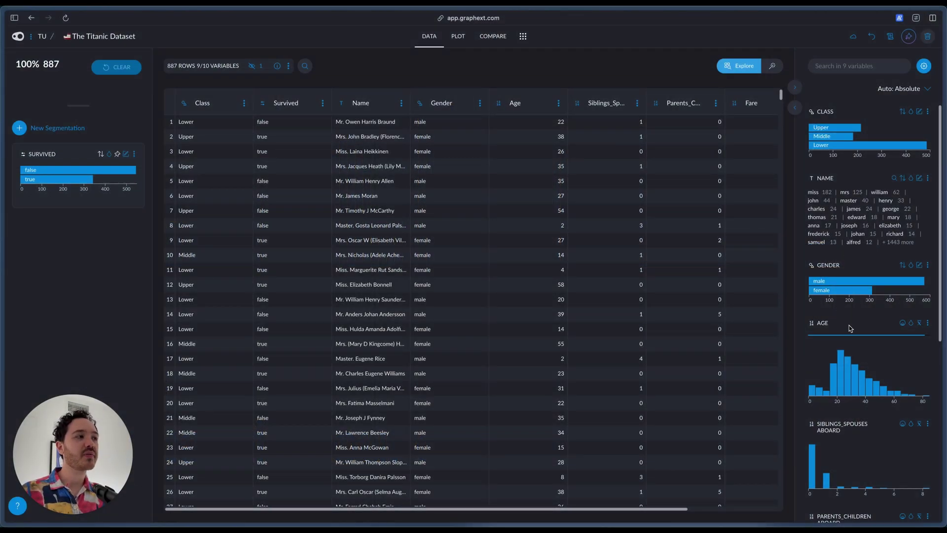
- Filter the data to passengers with Survived true, check their Class distribution, and clear the selection
click(77, 182)
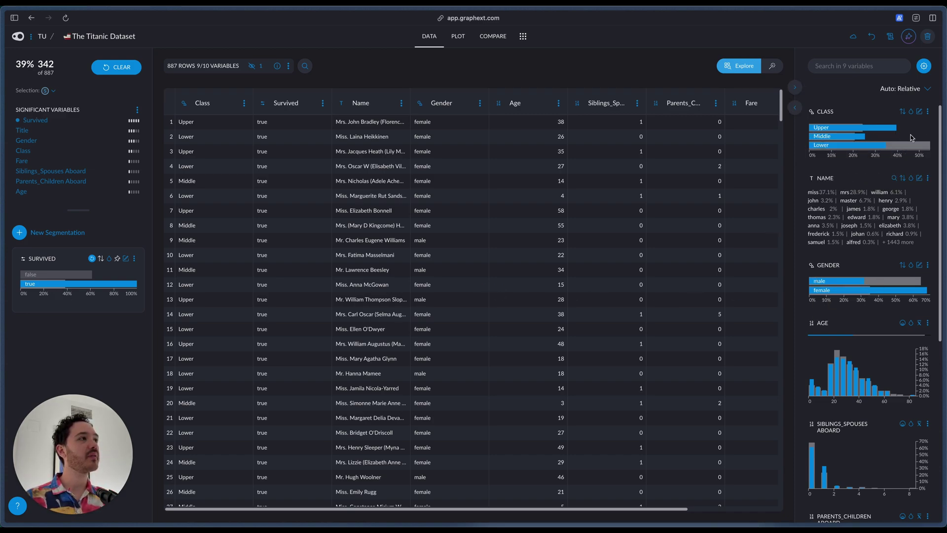
mouse_move(893, 133)
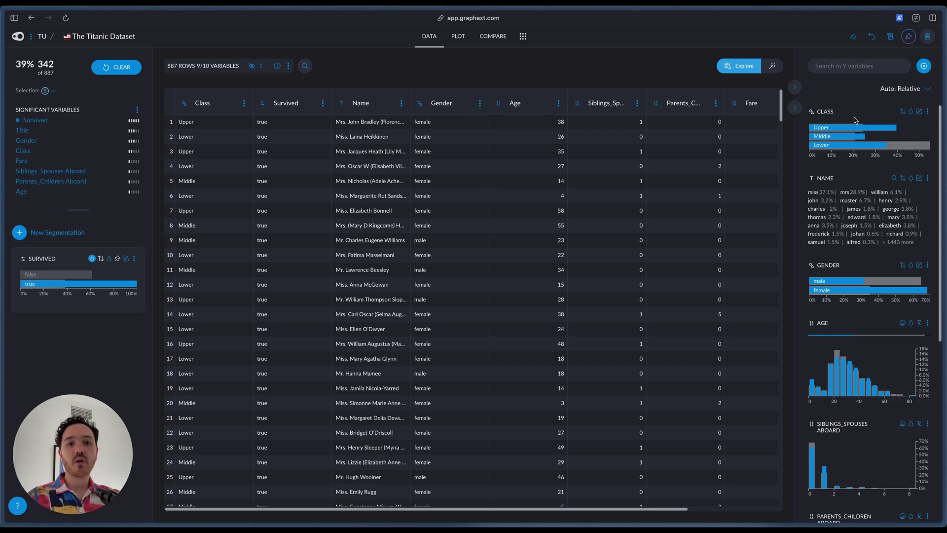
click(121, 72)
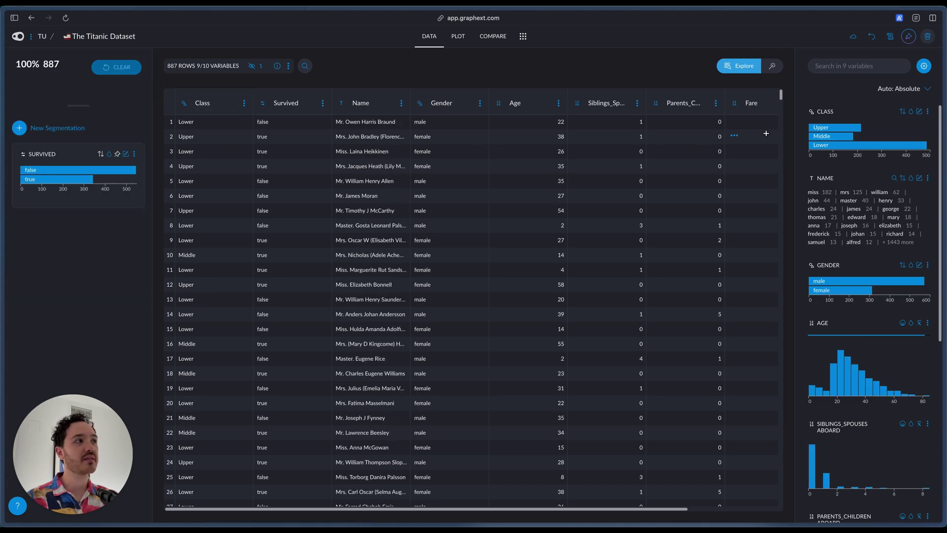
- Filter to Survived true again, compare the Class, Gender and Age distributions with the whole dataset, and clear the selection
click(69, 179)
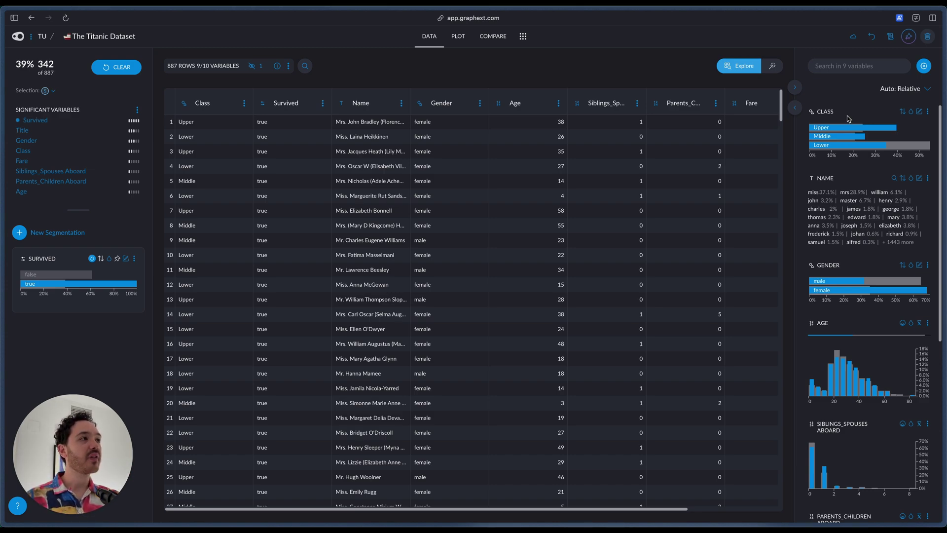
mouse_move(852, 128)
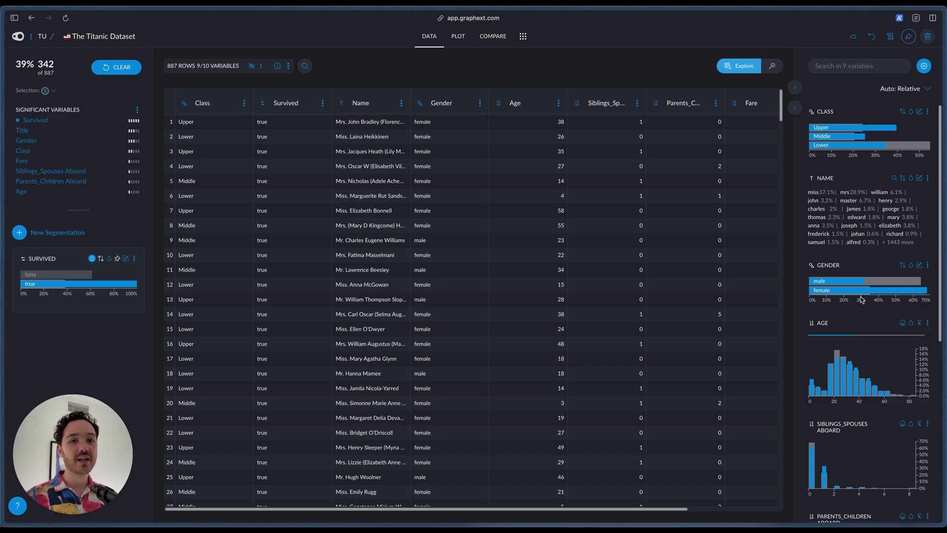
mouse_move(878, 296)
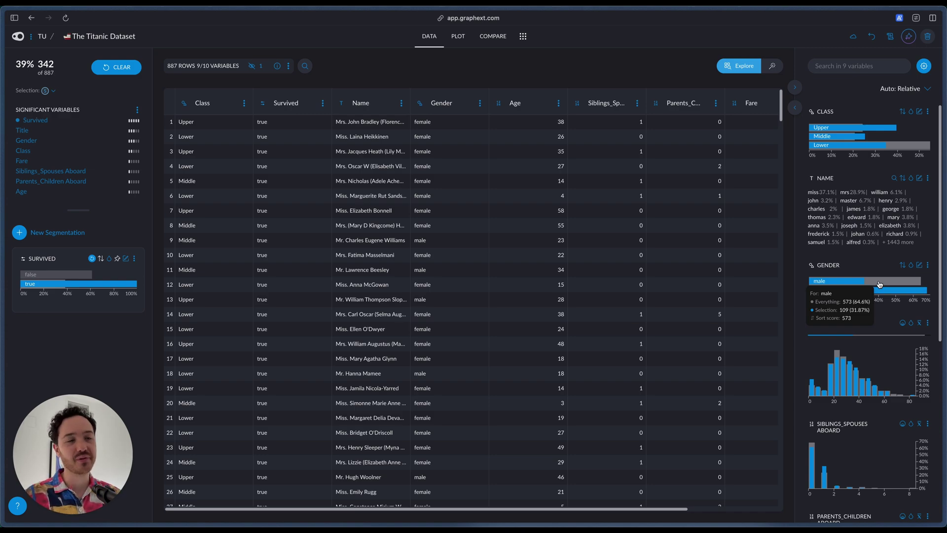
scroll(883, 362, down, 1)
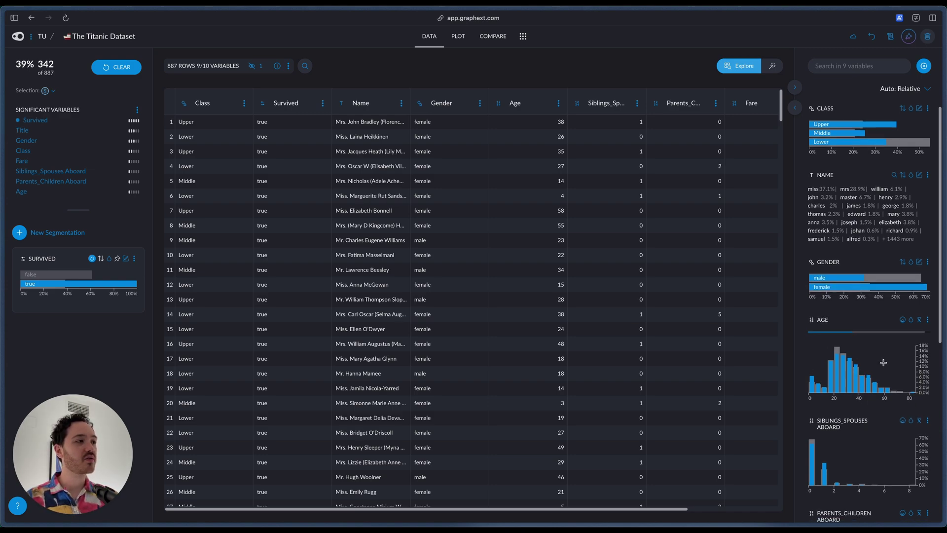
scroll(883, 362, down, 1)
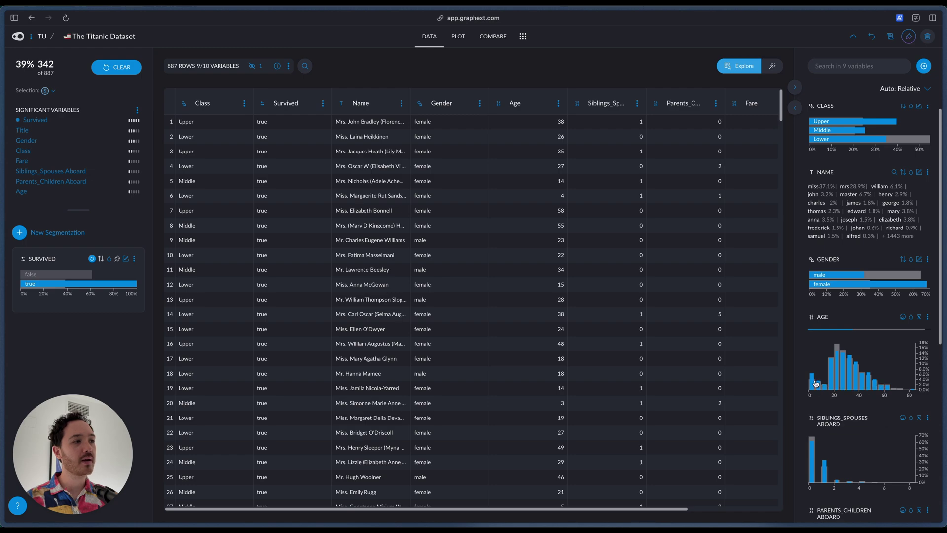
mouse_move(814, 386)
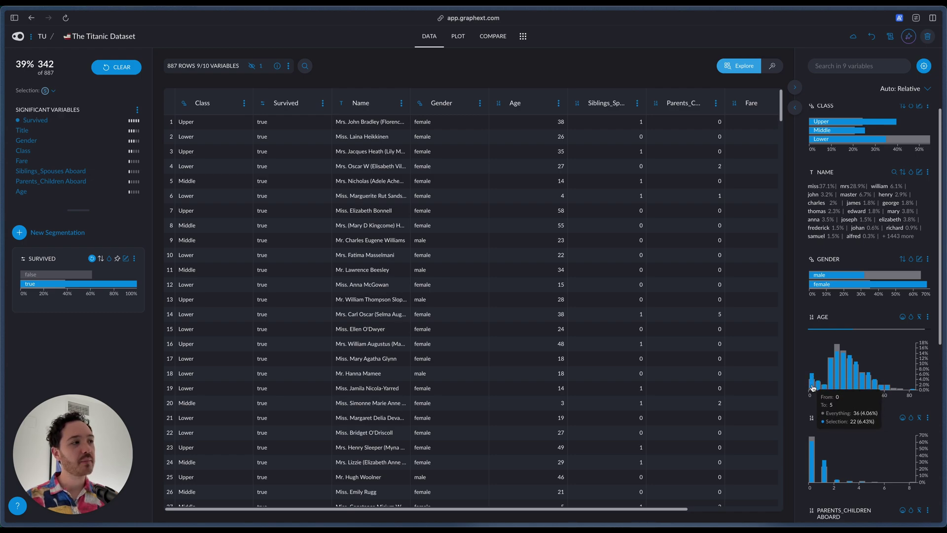
click(821, 346)
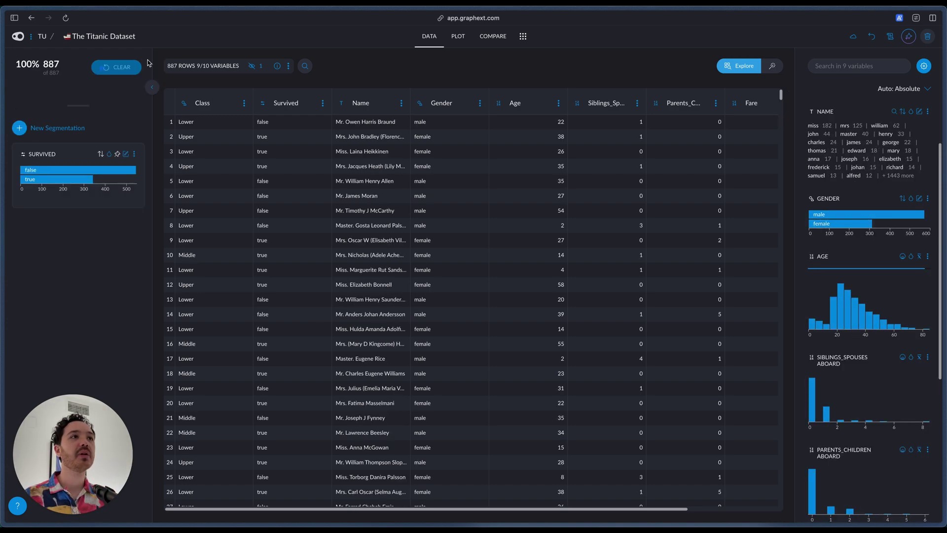
- Plot the Survived and Class variables as a Grouped Bar Chart and enlarge it to fill the plot area
click(458, 36)
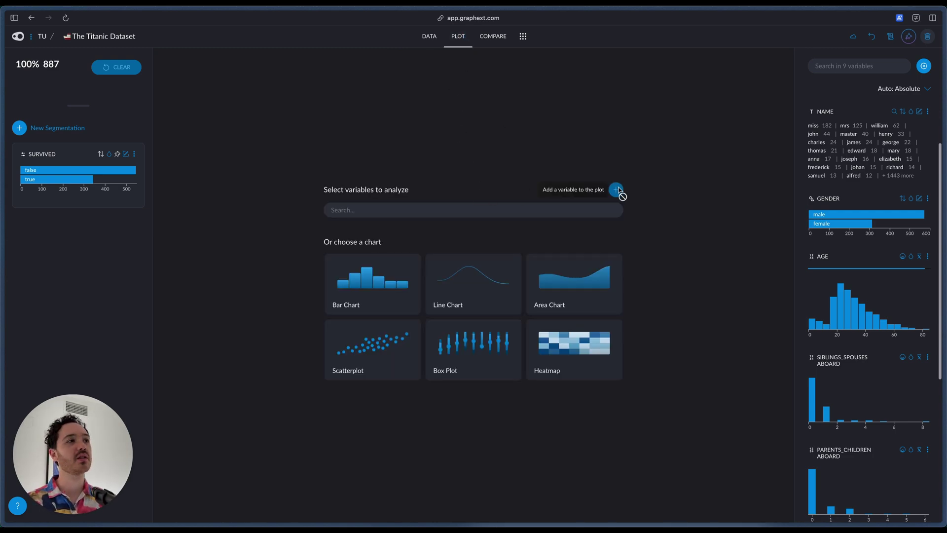
click(392, 212)
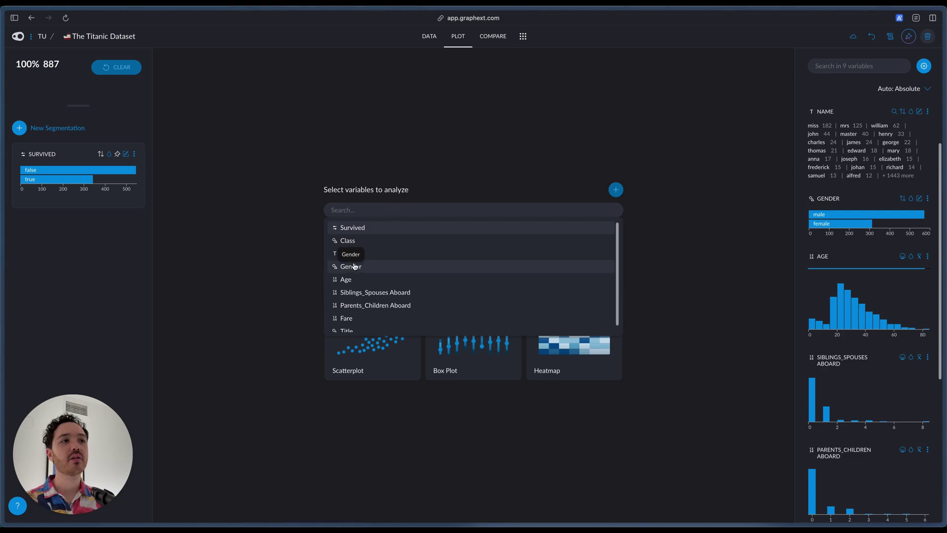
click(347, 240)
click(344, 211)
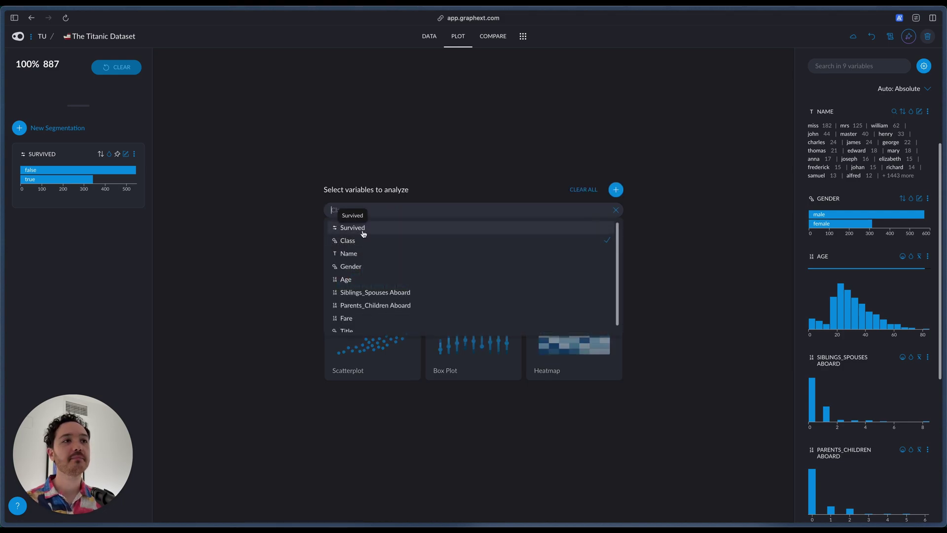
click(364, 228)
click(615, 189)
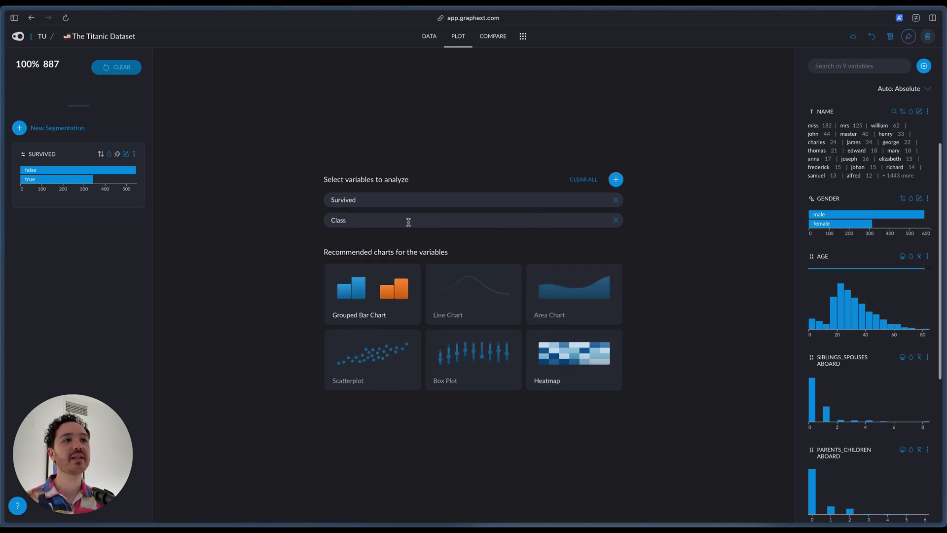
mouse_move(367, 311)
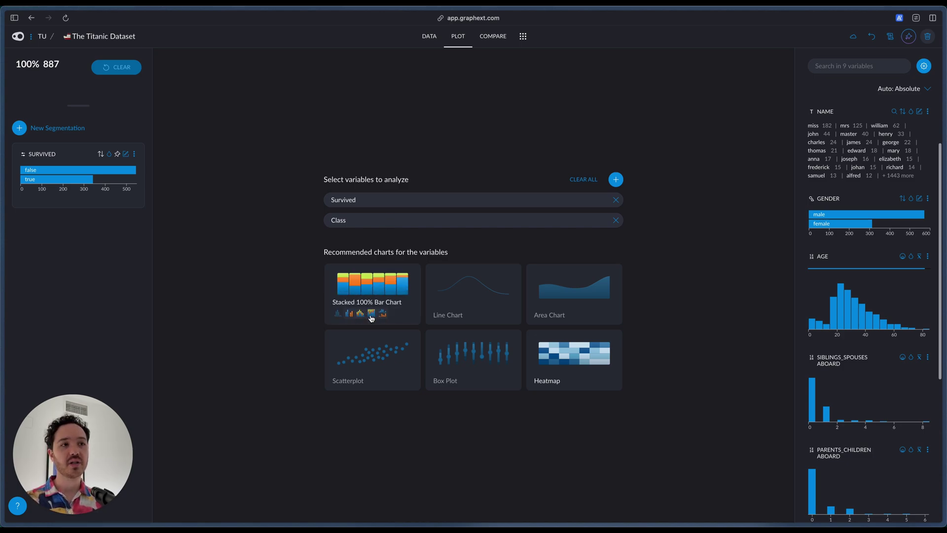
click(349, 314)
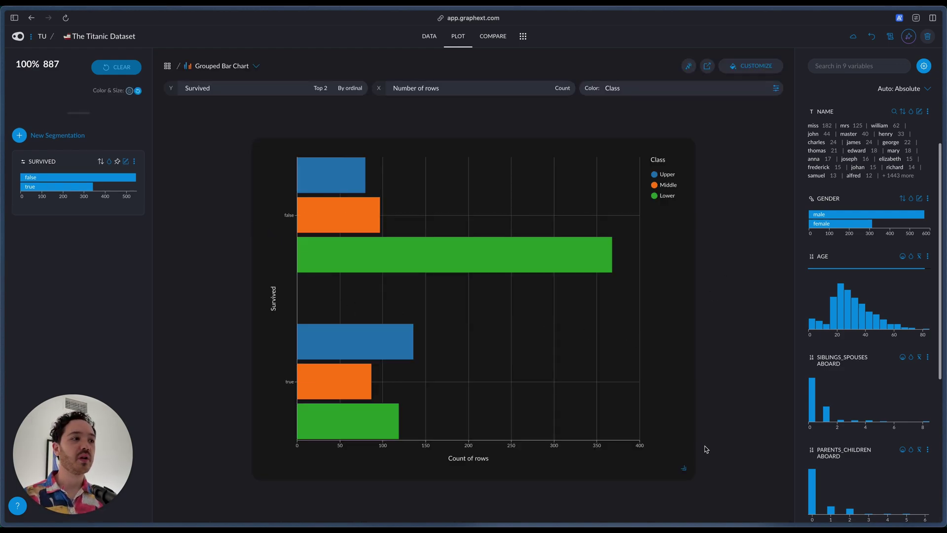
click(683, 469)
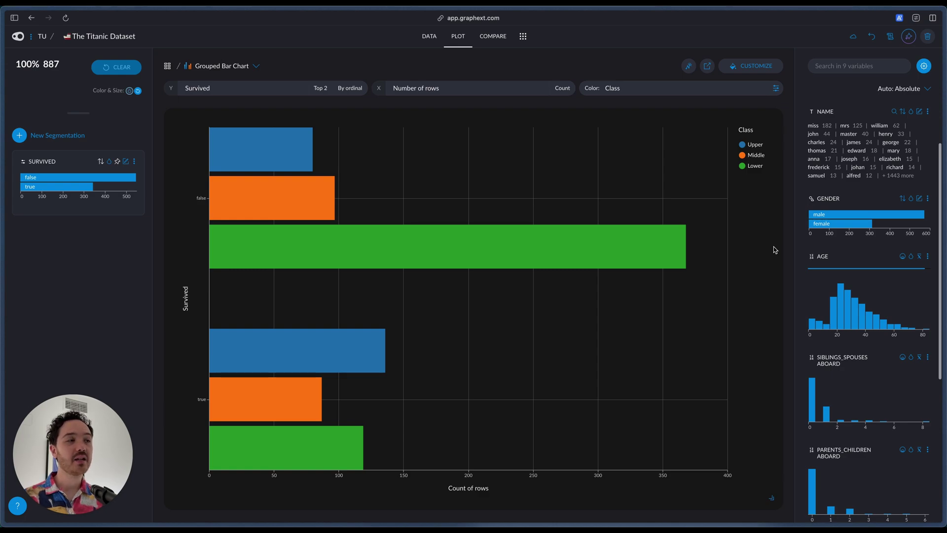
- Compare the row counts per passenger class for non-survivors and survivors in the grouped bar chart
mouse_move(628, 249)
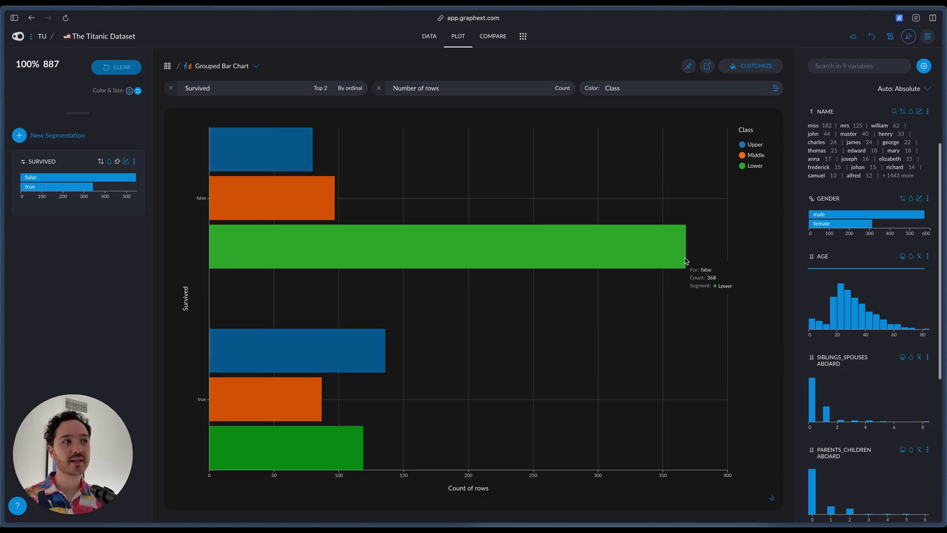
mouse_move(279, 157)
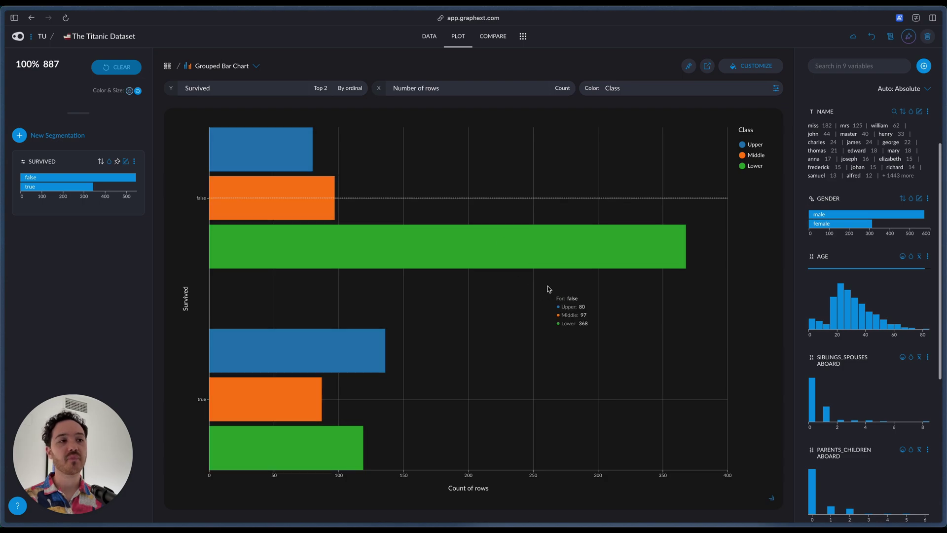
mouse_move(366, 360)
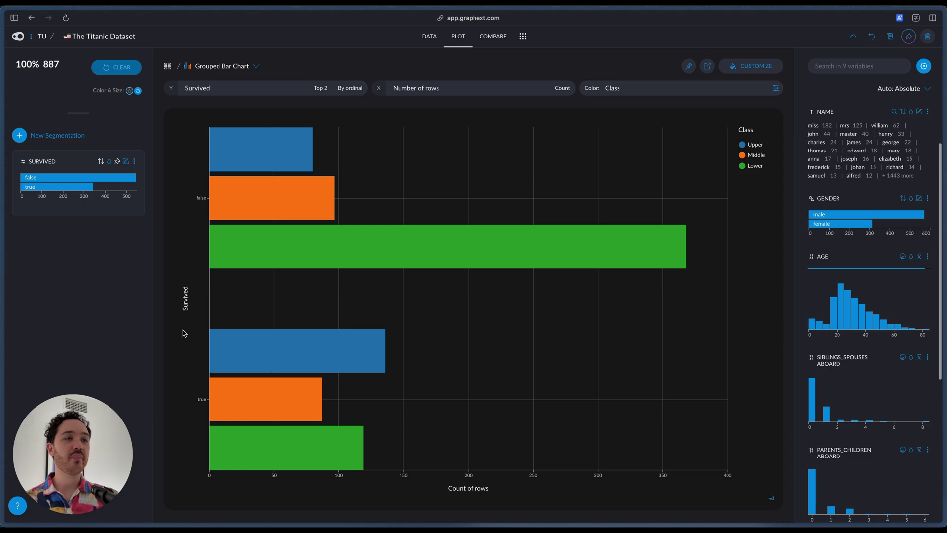
scroll(834, 131, up, 2)
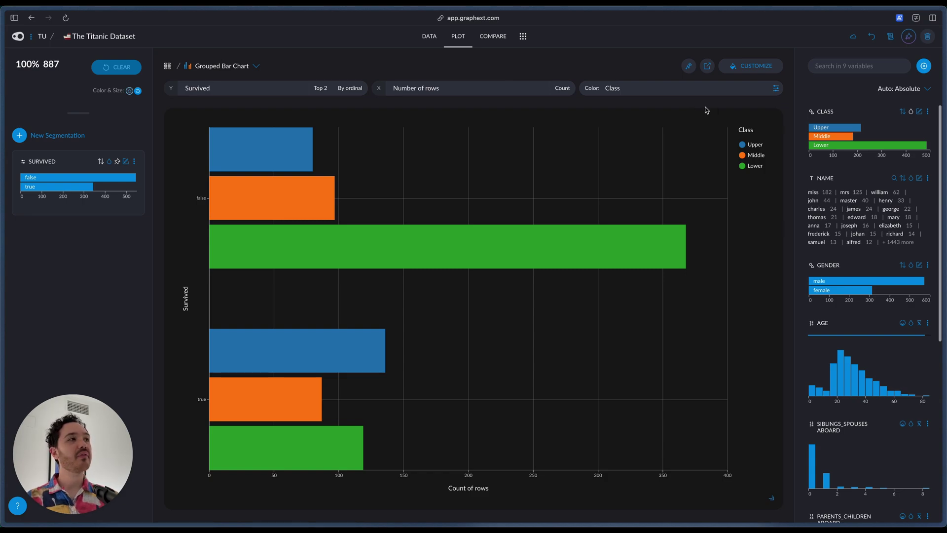
- Try the FiveThirtyEight and Google Charts themes in the chart customization and return to Graphext Dark
click(759, 71)
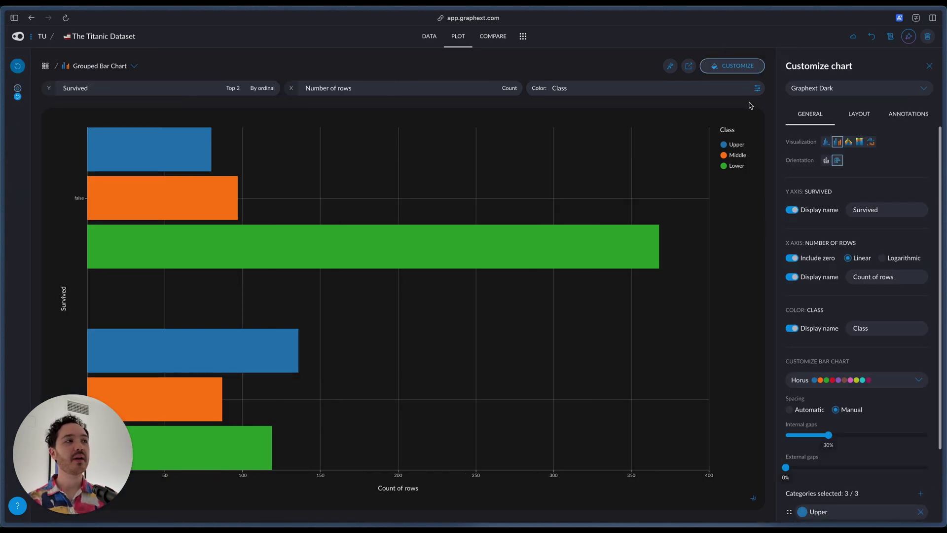
click(835, 86)
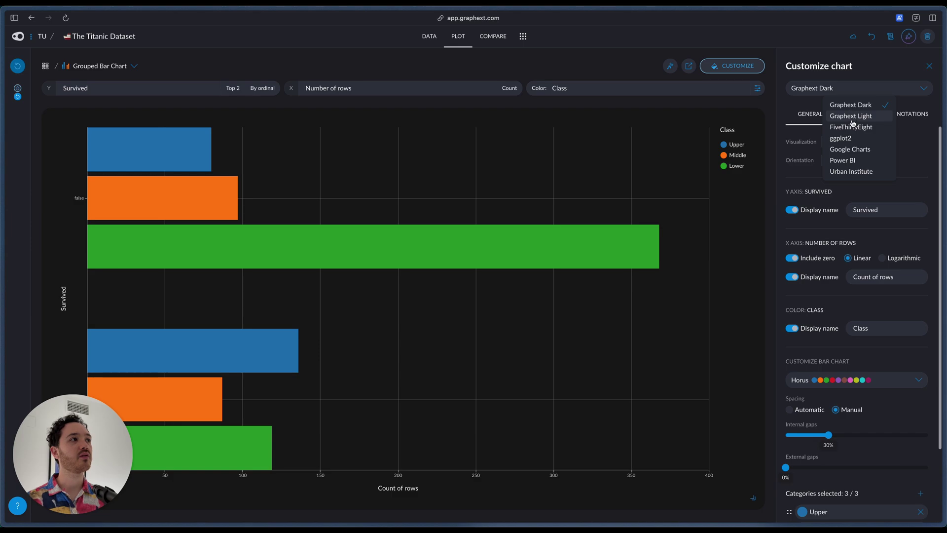
click(853, 127)
click(837, 94)
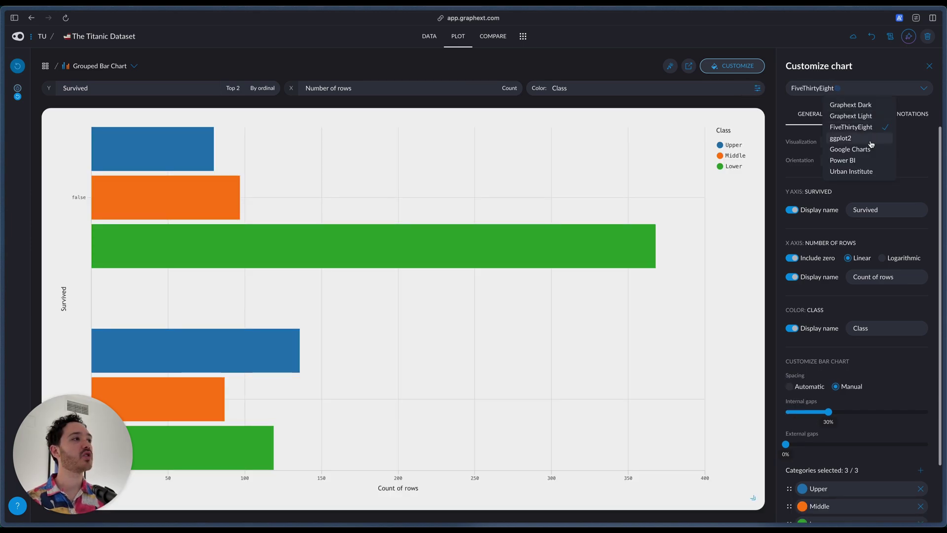
click(839, 149)
click(812, 90)
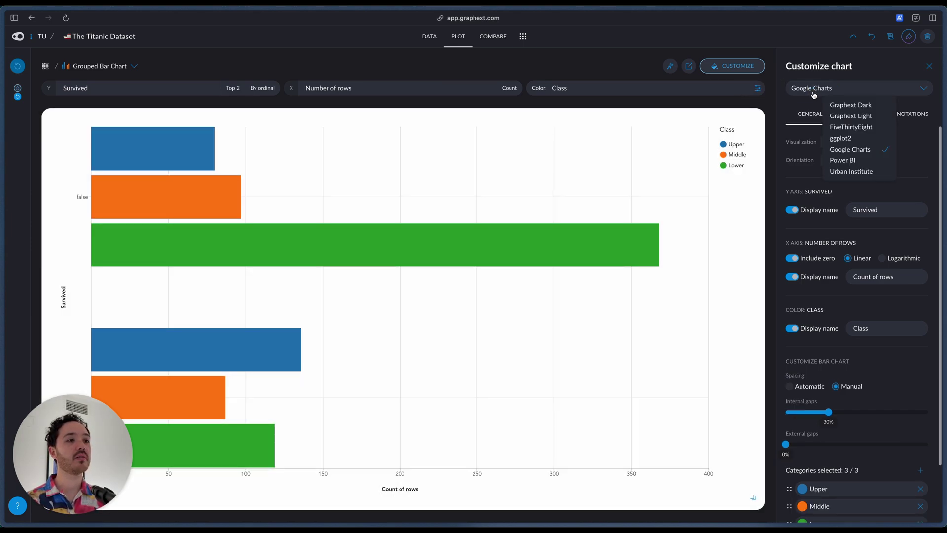
click(849, 105)
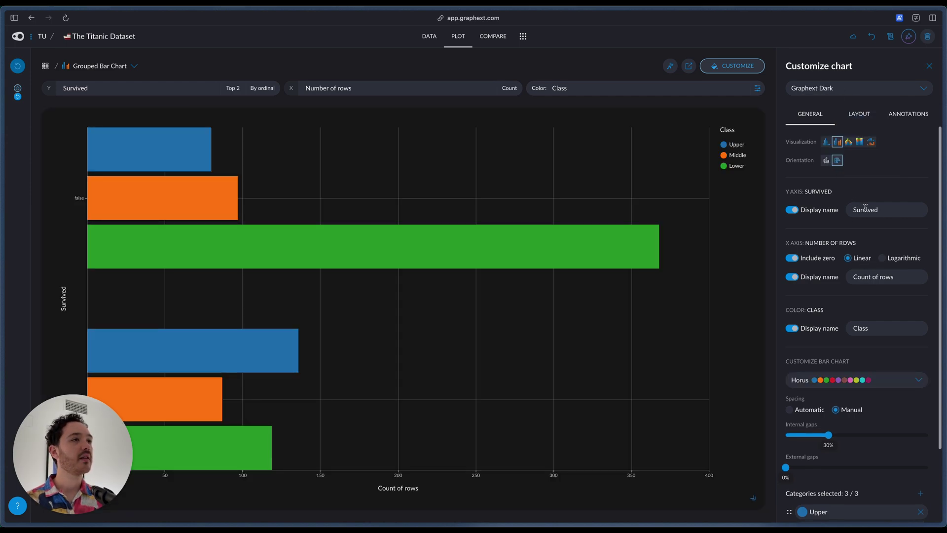
- Change the display name of the chart's X axis to "Number of people"
triple_click(873, 277)
key(BackSpace)
text(Number of peo)
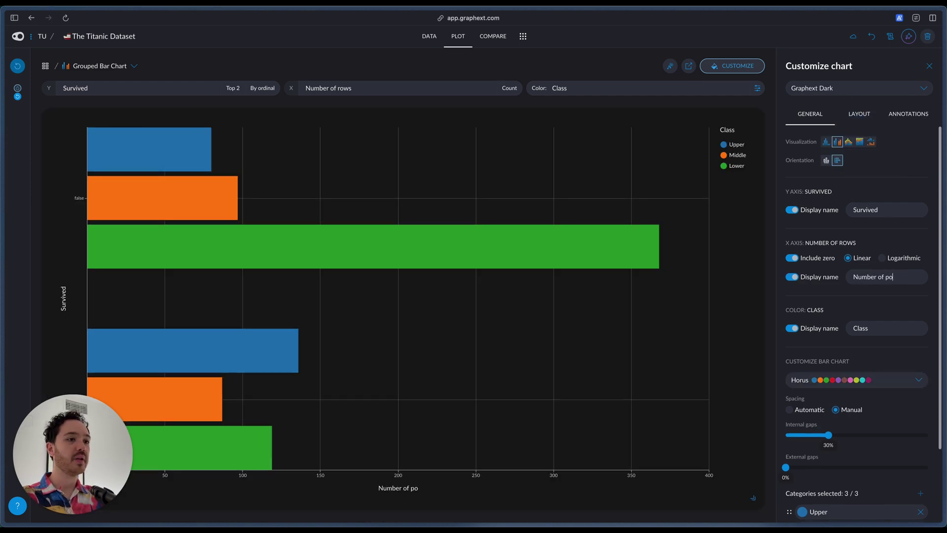
text(ple)
- Set the bar chart's internal gaps to 32% and widen its external gaps
scroll(861, 261, down, 1)
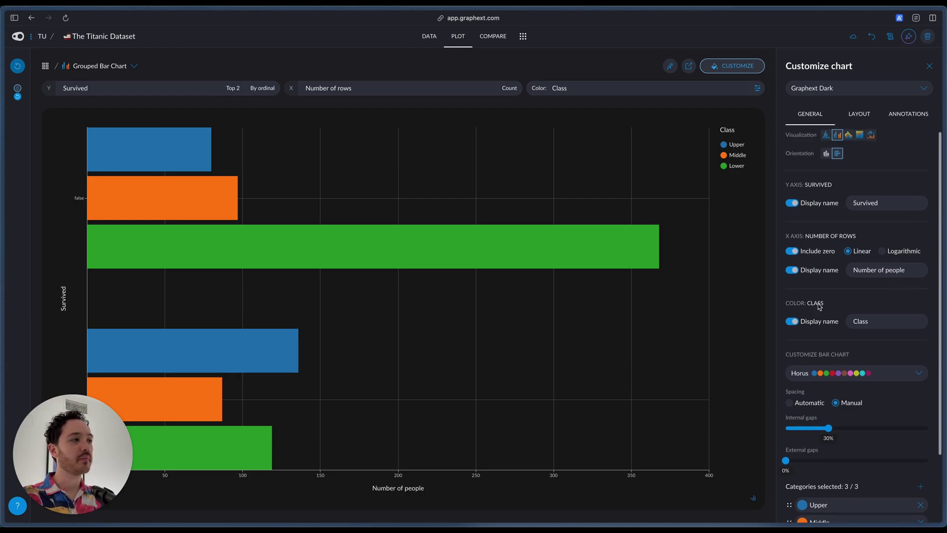
scroll(877, 355, down, 3)
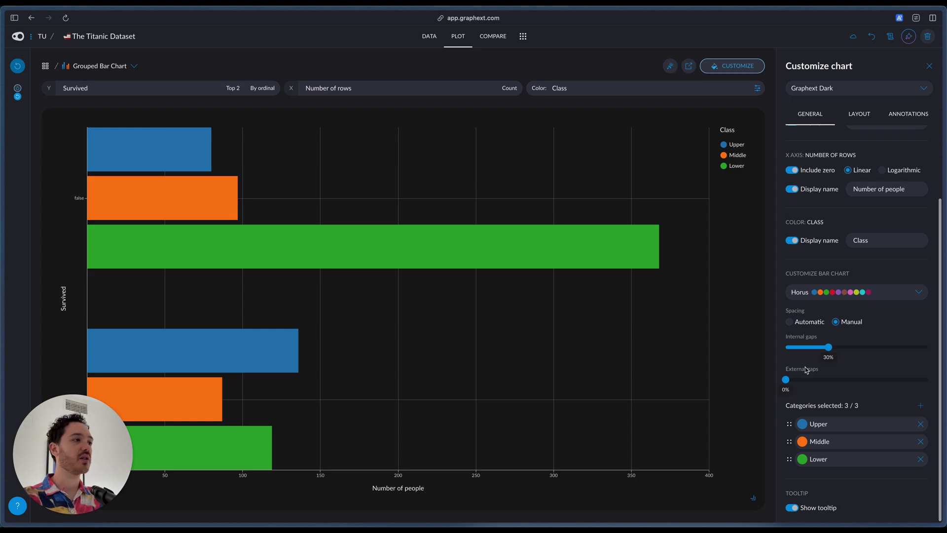
mouse_move(828, 347)
mouse_down()
mouse_move(860, 347)
mouse_move(831, 347)
mouse_up()
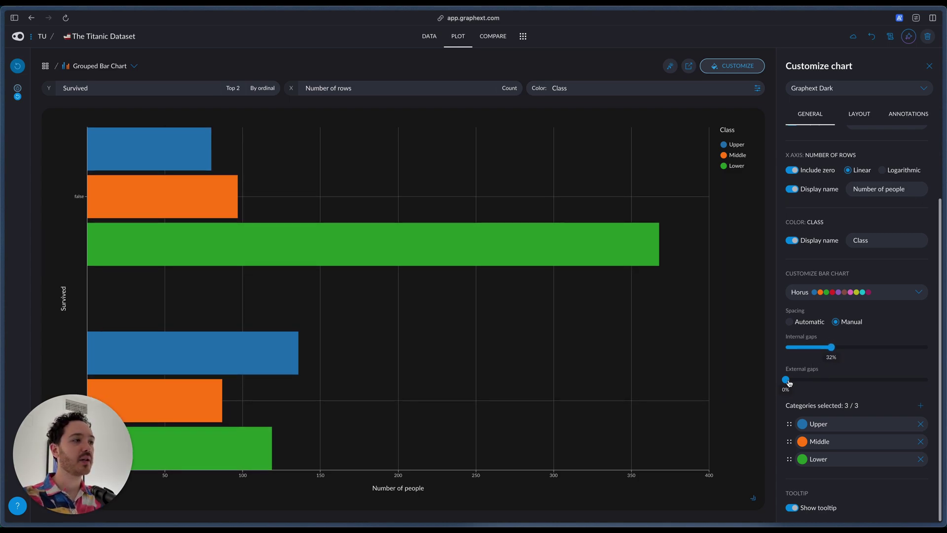
drag(786, 379, 814, 379)
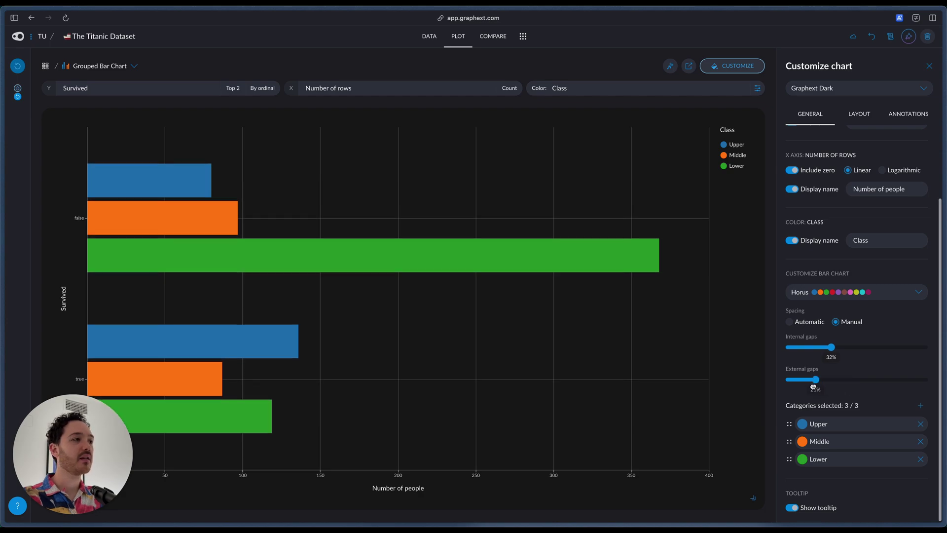
- Give the chart the title "Distribution of Class among survival"
click(859, 114)
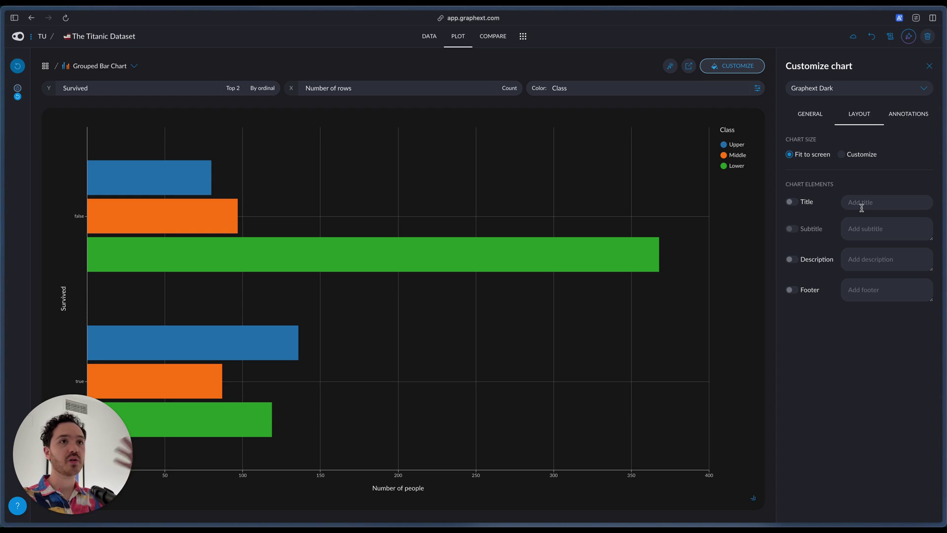
text(Distr)
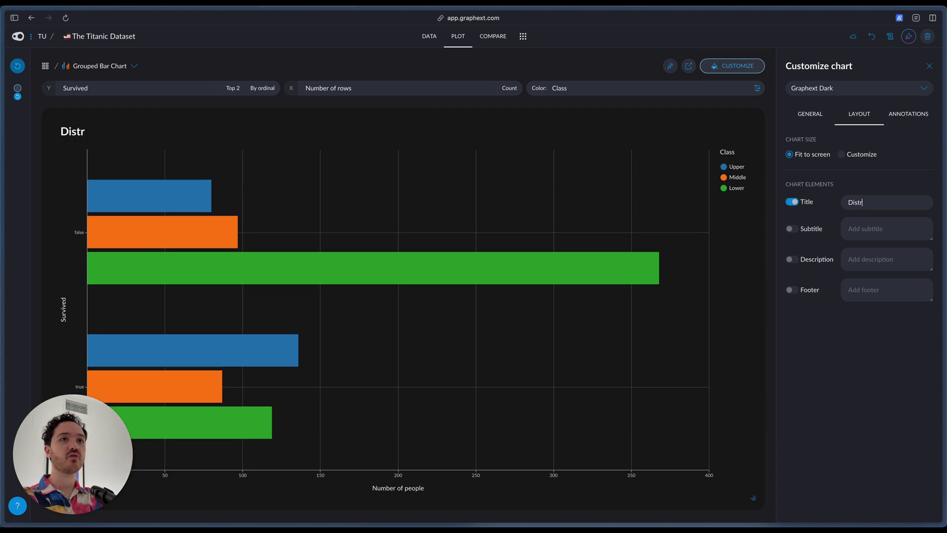
text(ibution of Class )
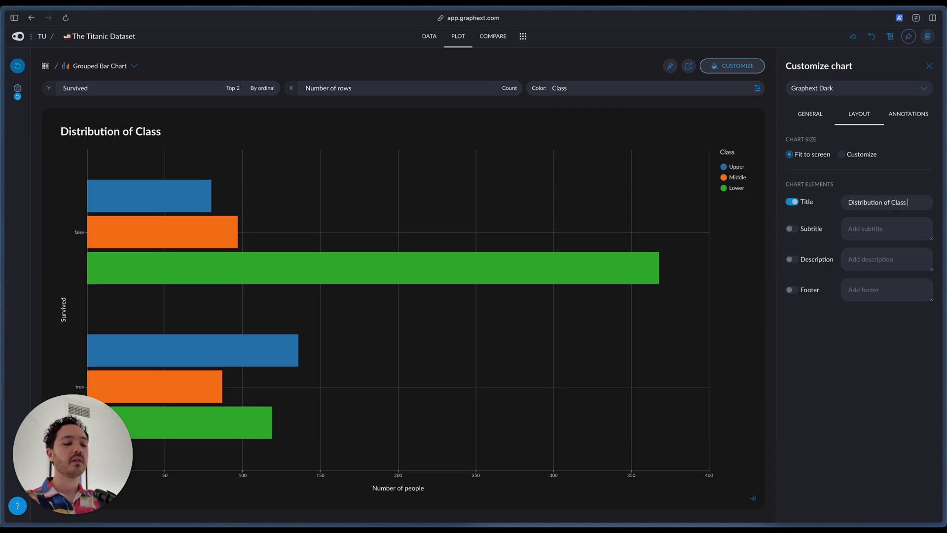
text(among survival)
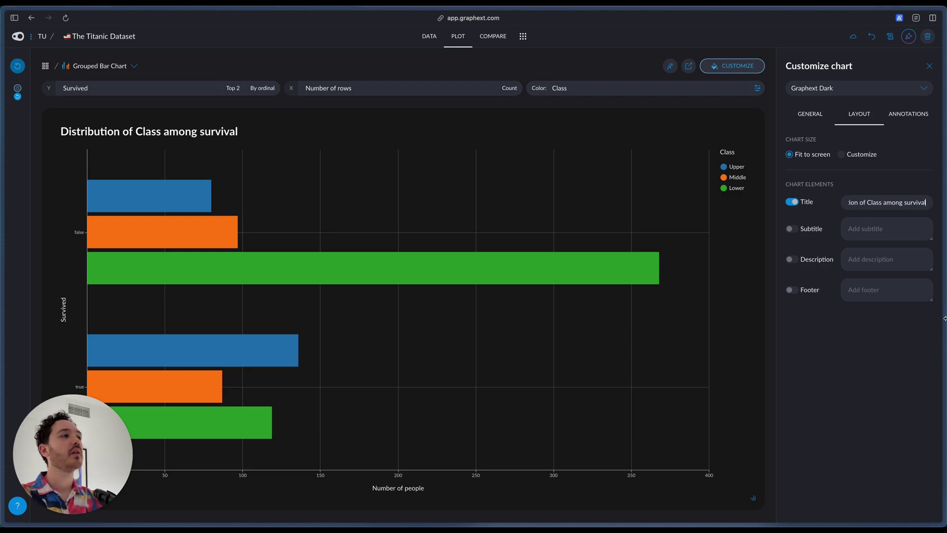
- Add the chart subtitle "How many people died or survived from each class"
click(875, 231)
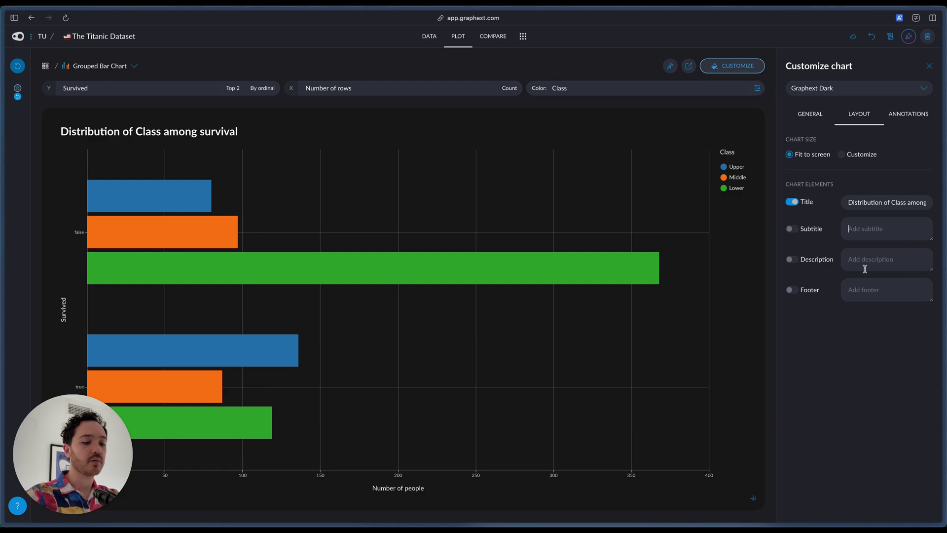
text(How many peopl)
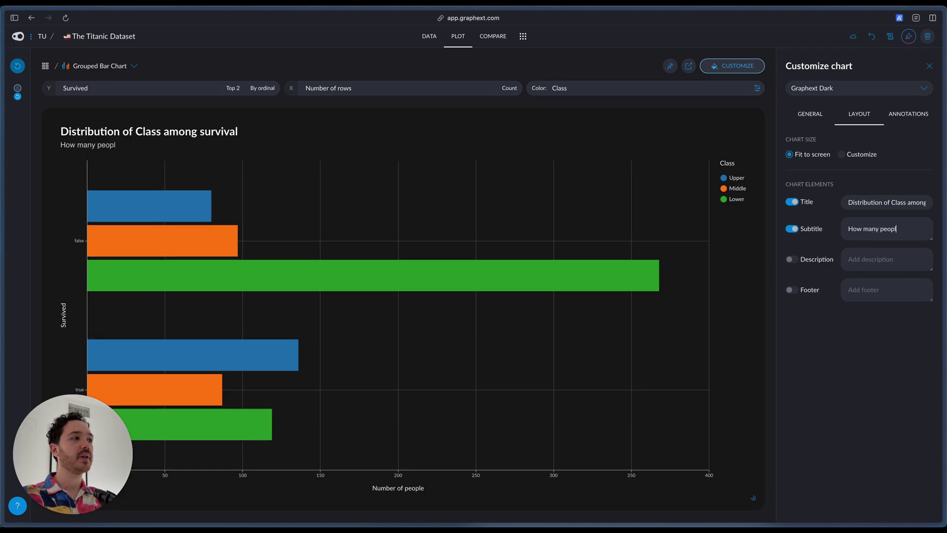
text(e died or surv)
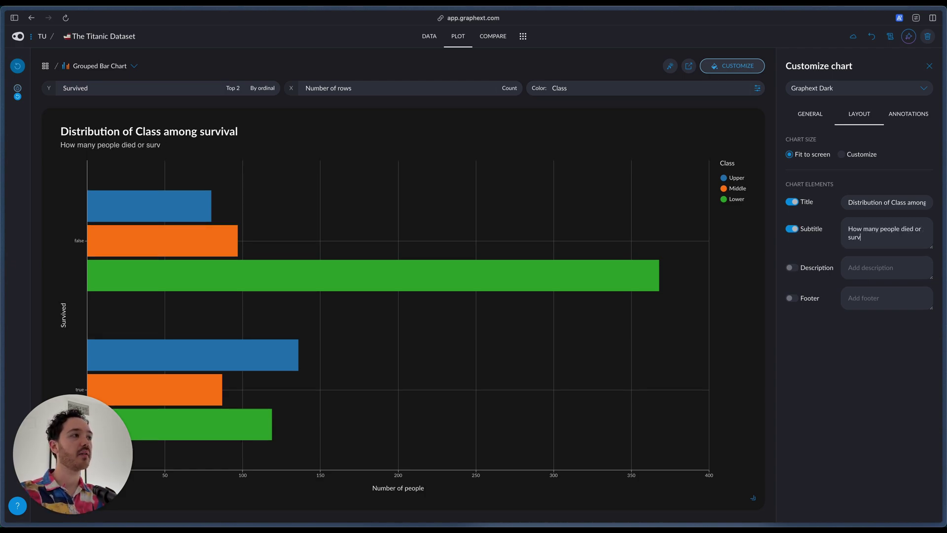
text(ived from each class)
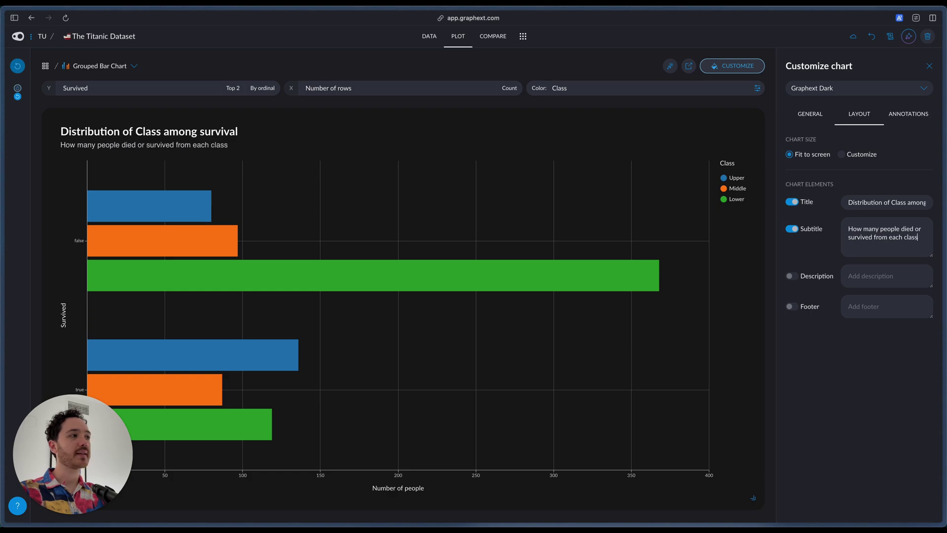
- Try the placeholder description "asdf" on the chart and undo it
click(876, 281)
text(asdf)
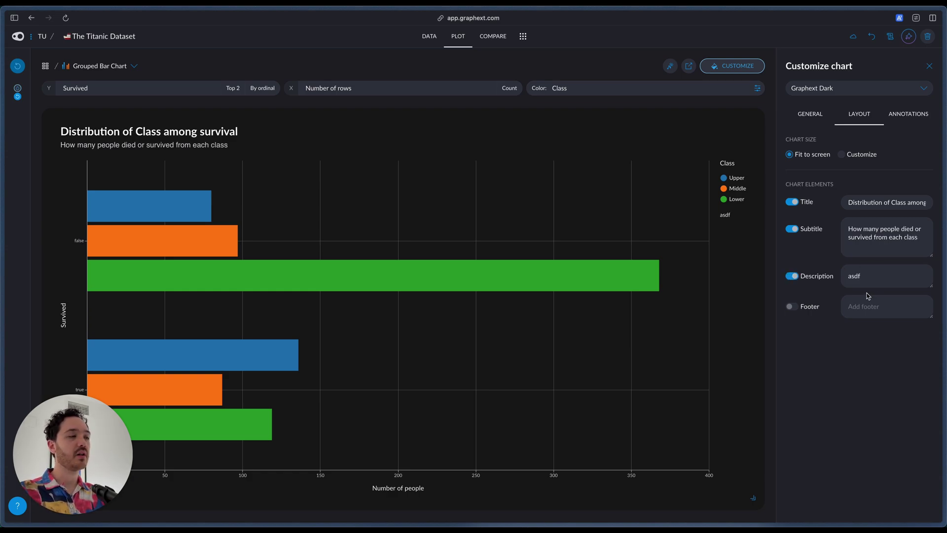
key(super+z)
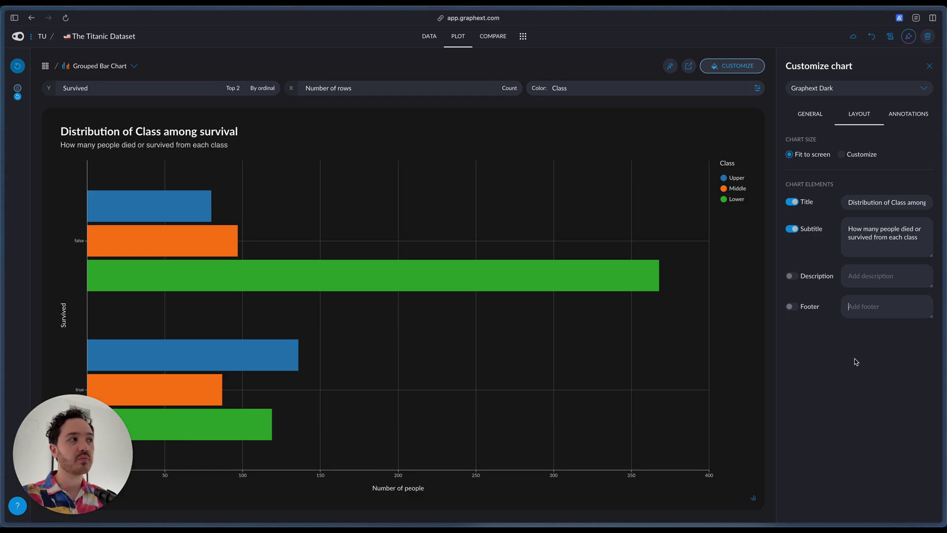
- Add the chart footer "Data comes from Kaggle.com"
click(883, 307)
text(Data comes)
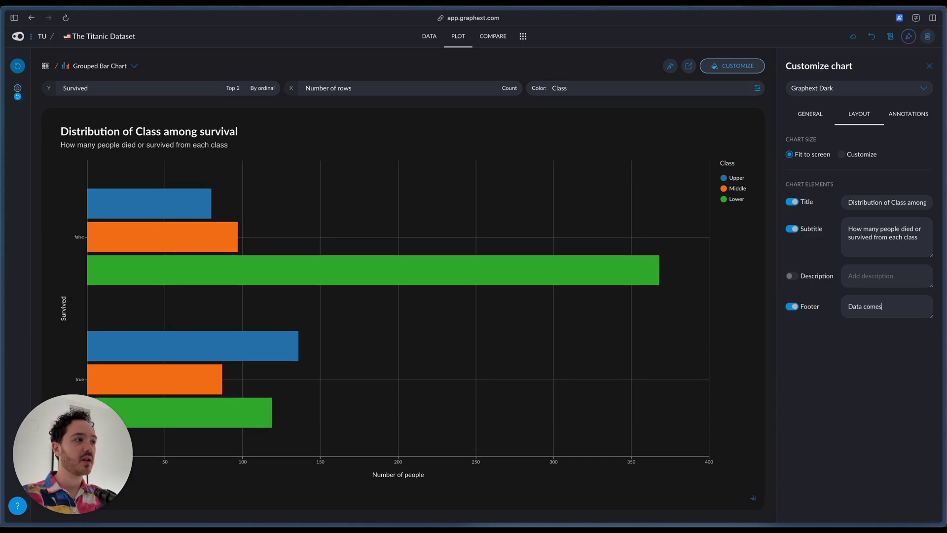
text( from Kaggle.com)
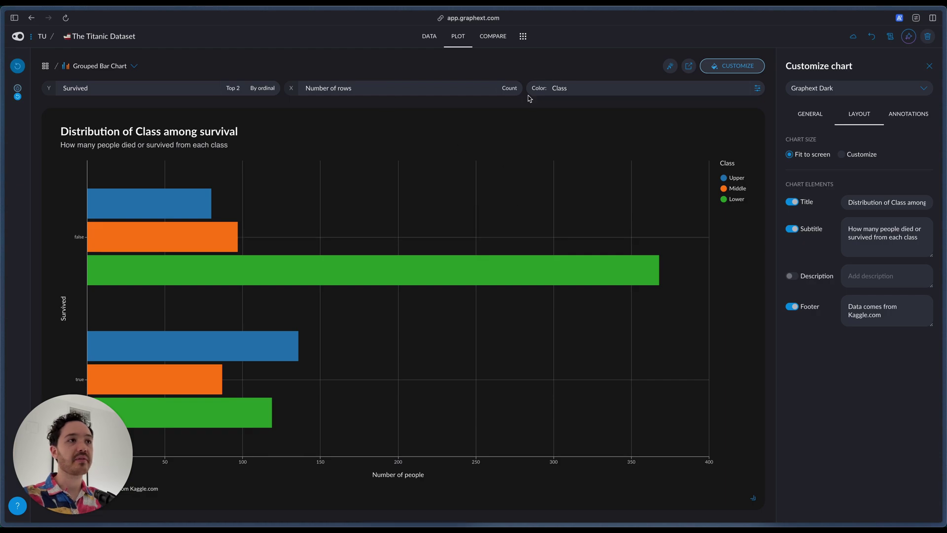
- Review the chart's export settings for the Embed, CSV and PNG formats and close them without exporting
click(689, 66)
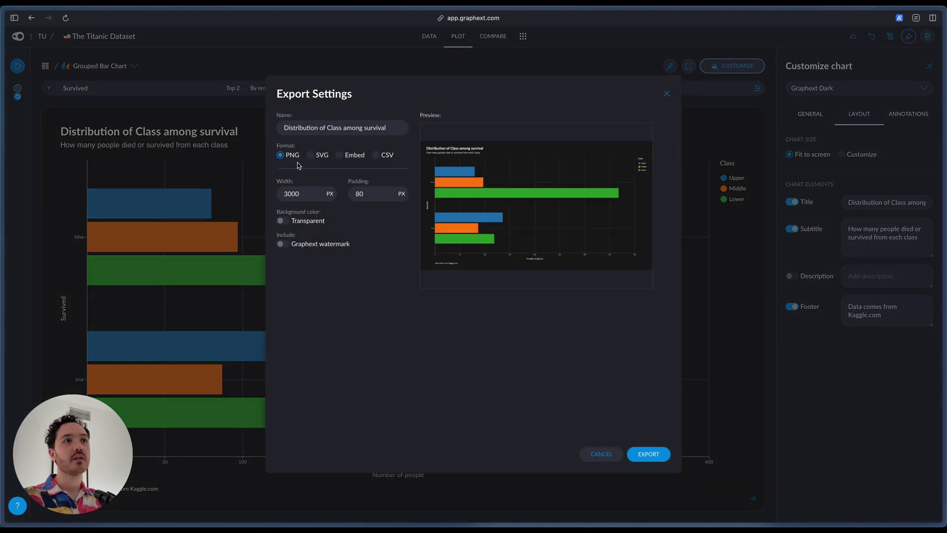
click(355, 157)
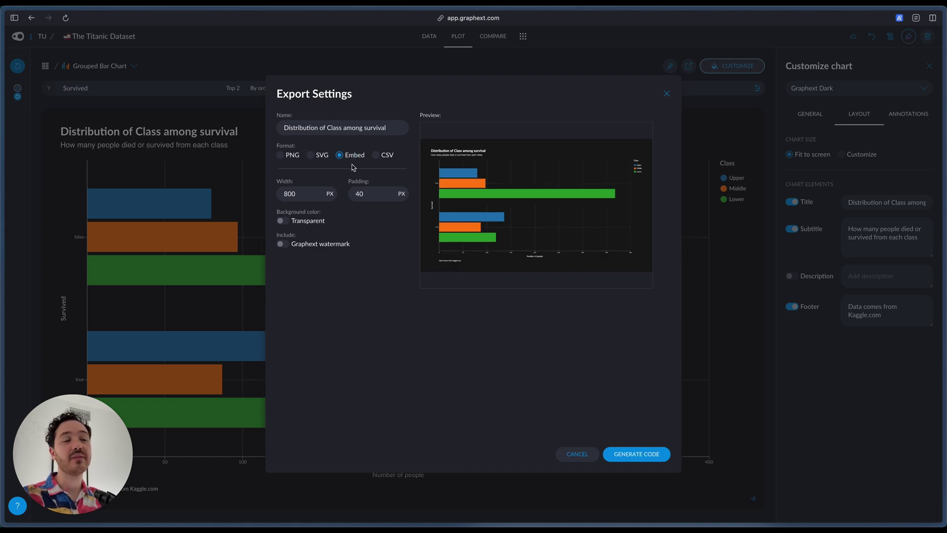
click(376, 155)
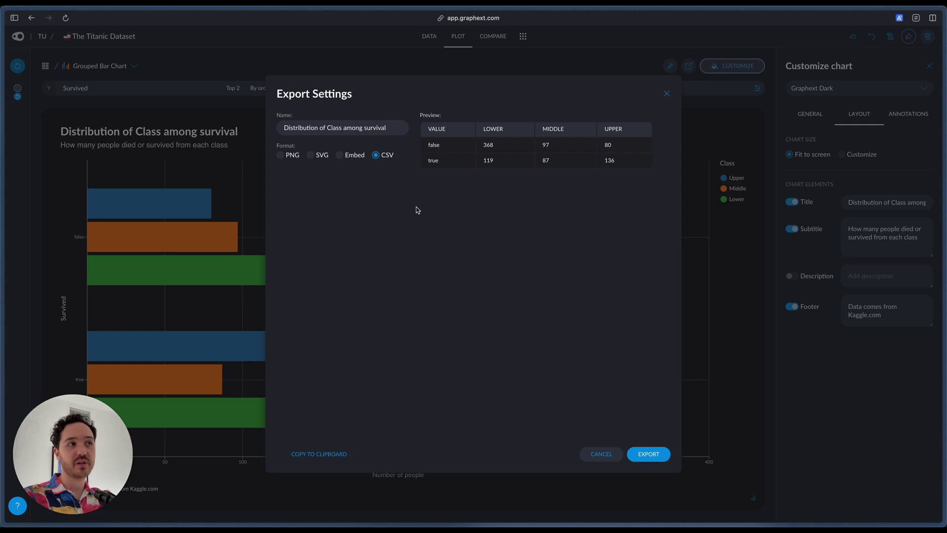
click(287, 155)
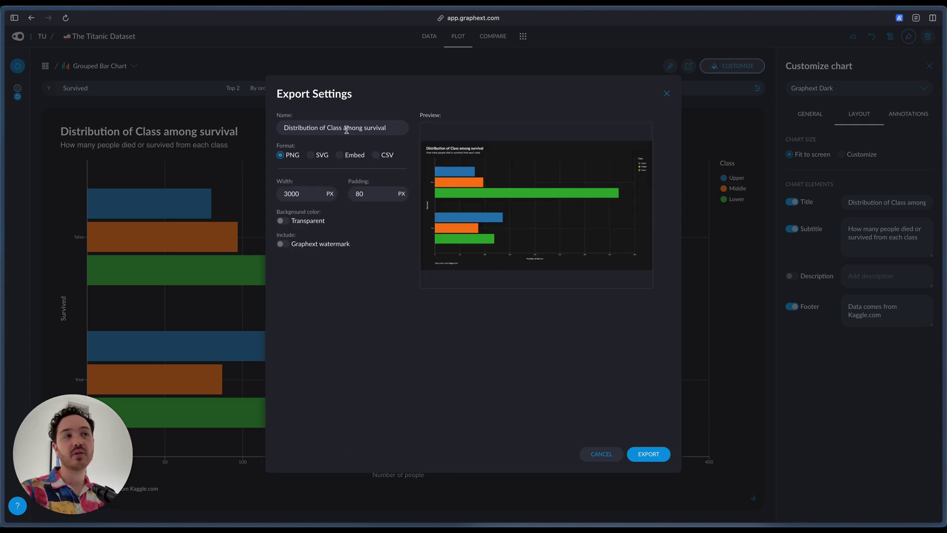
click(261, 247)
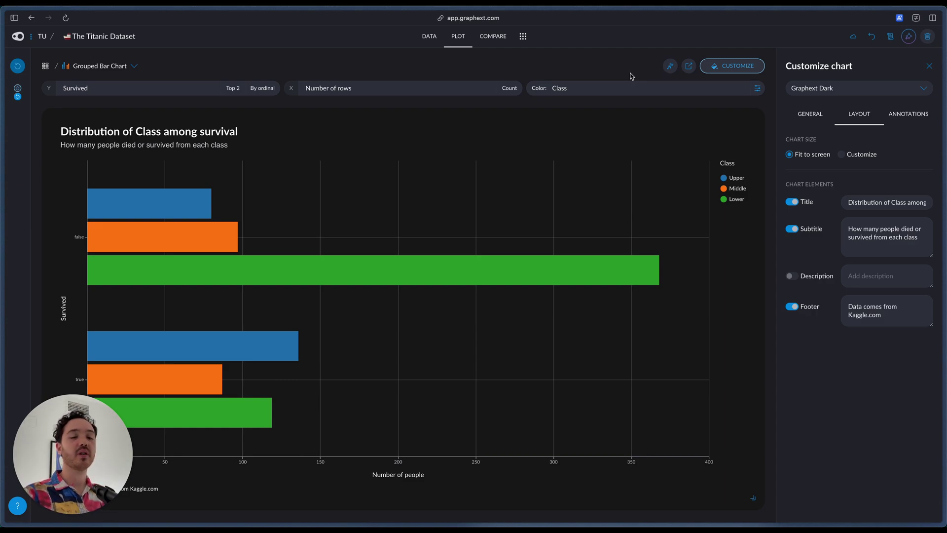
- Save the chart as an insight titled "Distribution of Class among survival"
click(669, 65)
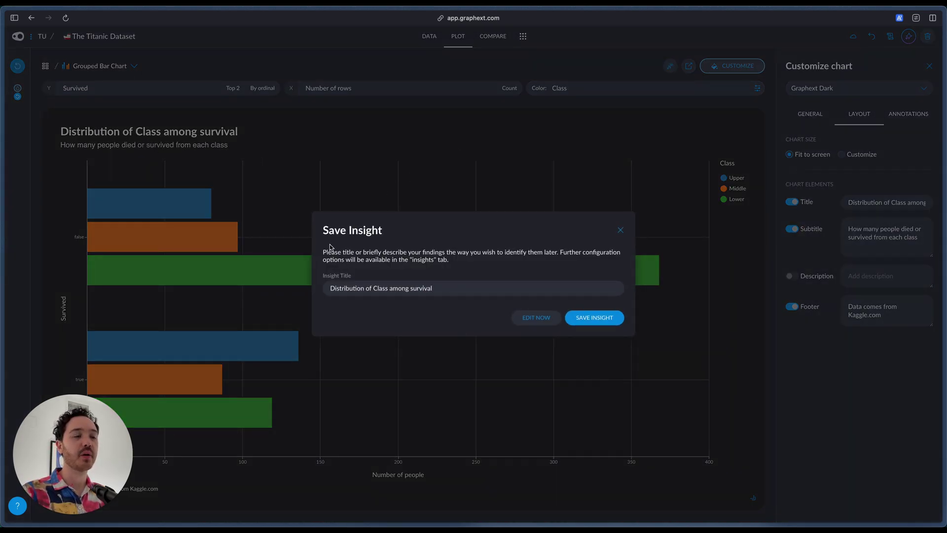
click(593, 318)
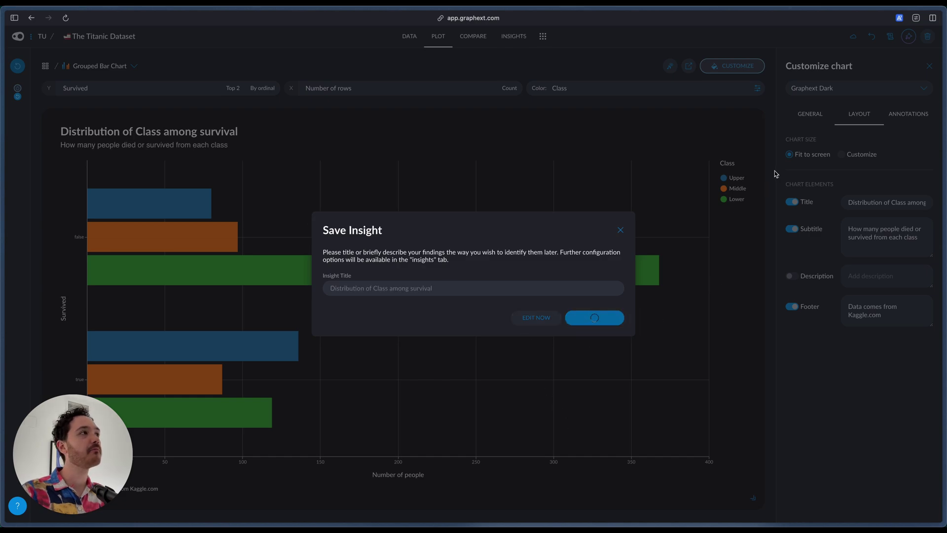
click(824, 94)
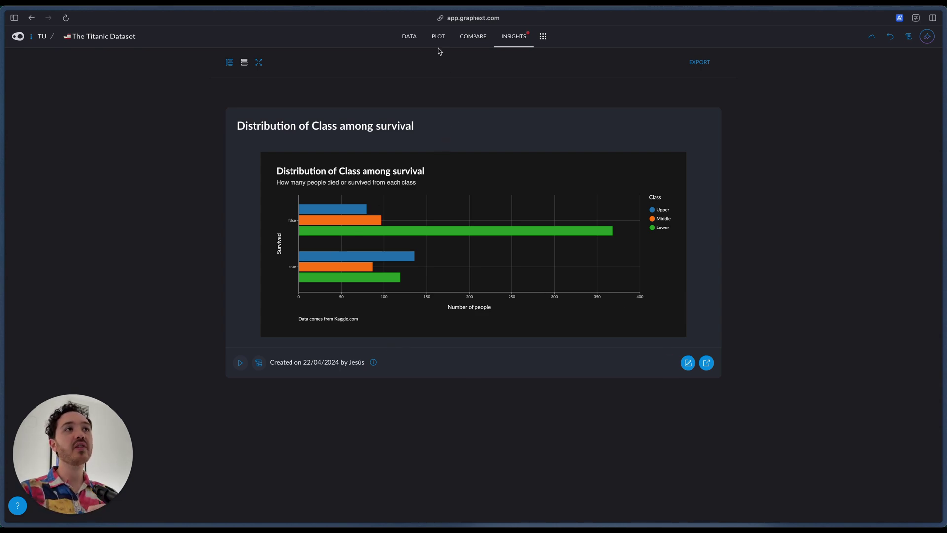
- Check the data table, return to the saved insight and reopen its interactive chart from there
click(409, 37)
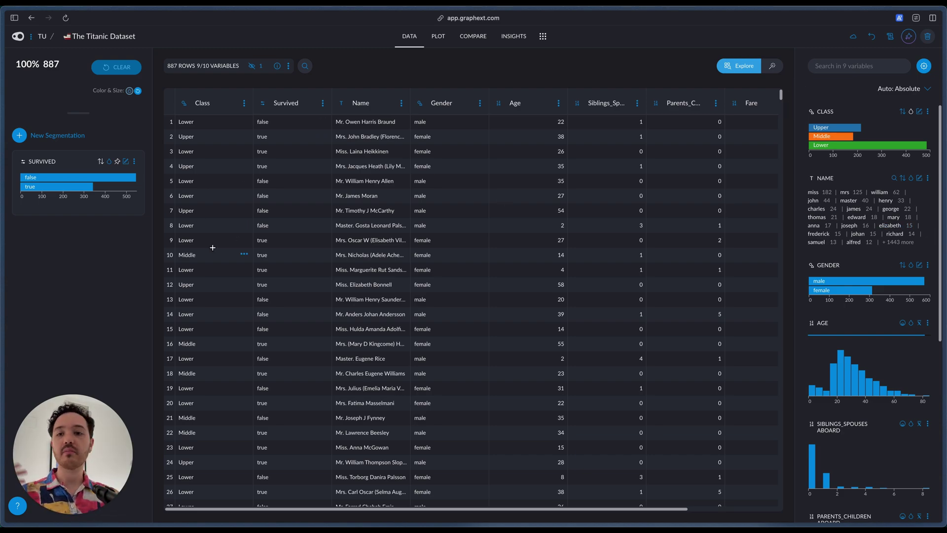
click(513, 37)
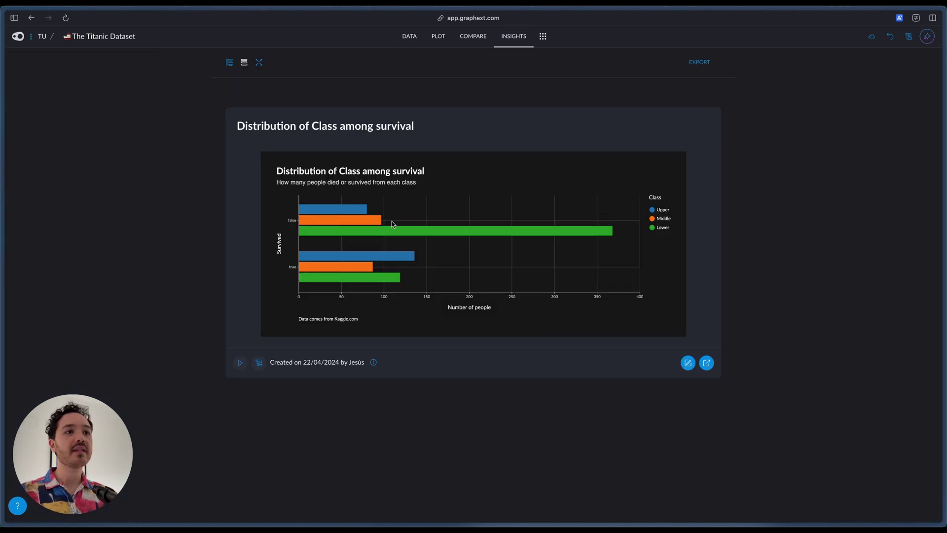
click(240, 364)
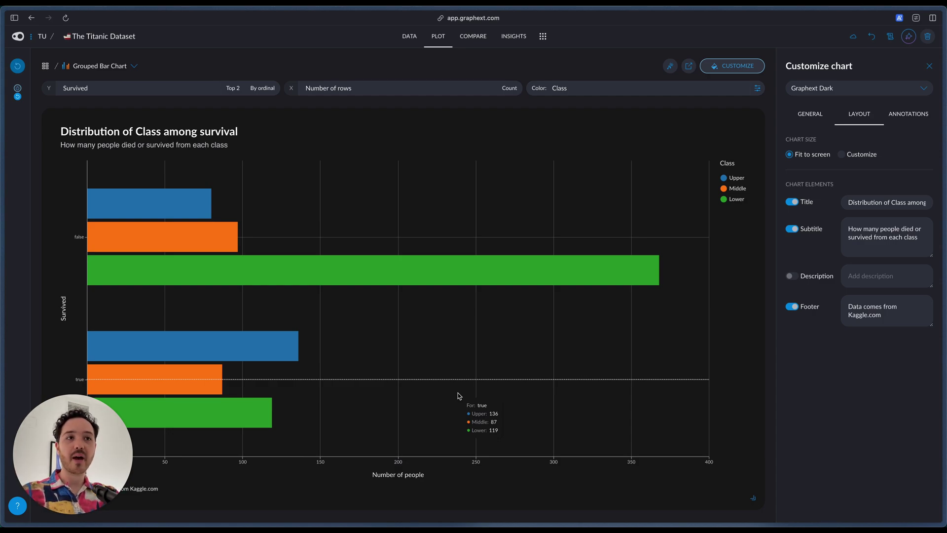
- Return to the data table and filter the dataset to passengers with Gender female
click(408, 37)
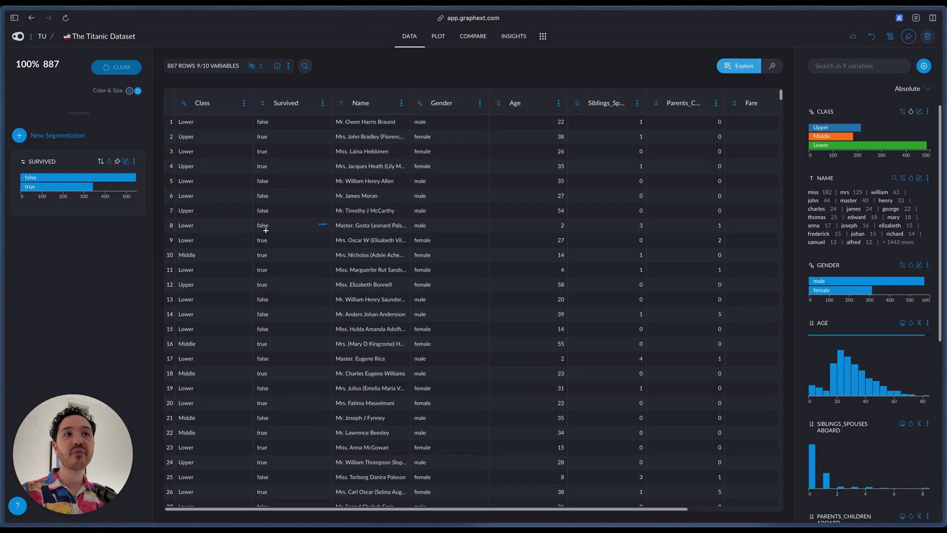
click(838, 290)
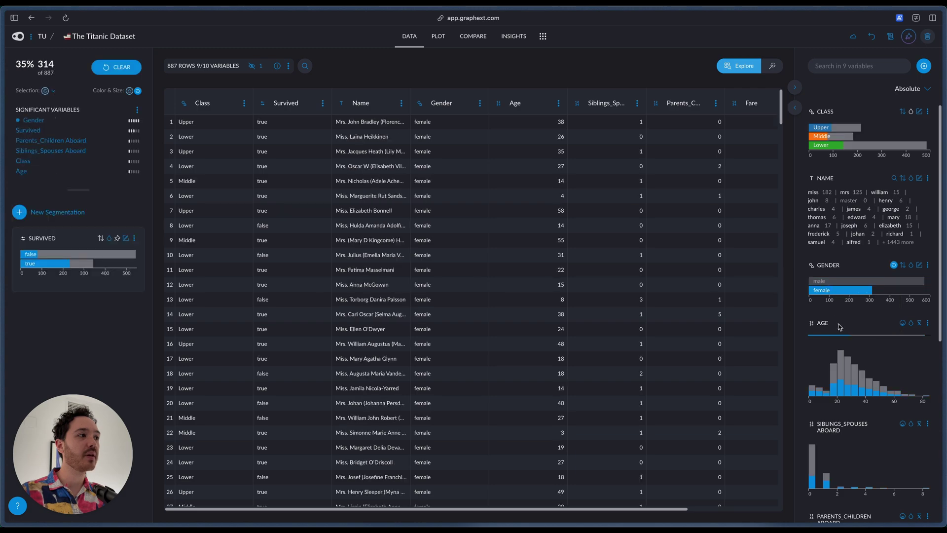
- Narrow the passenger filter to ages 12 to 34 and open the plotting view
drag(824, 365, 857, 370)
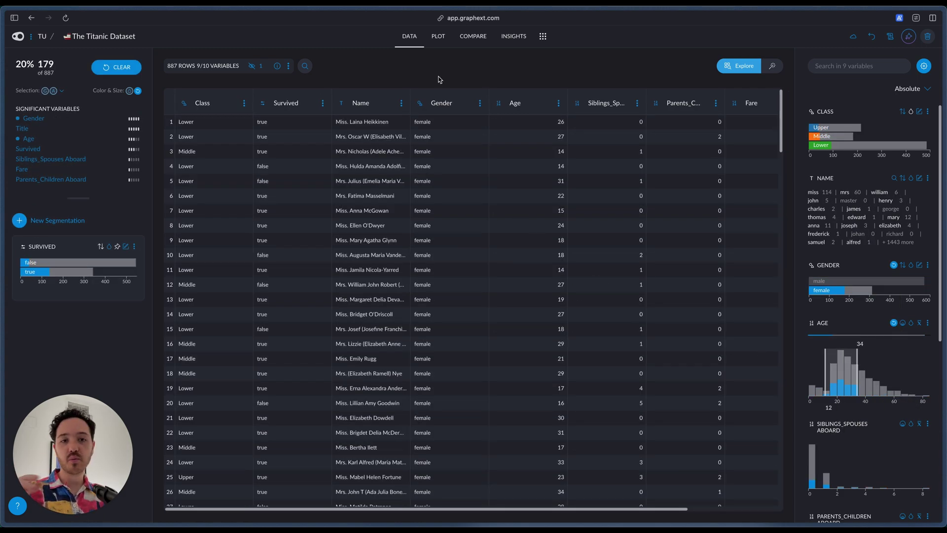
click(437, 37)
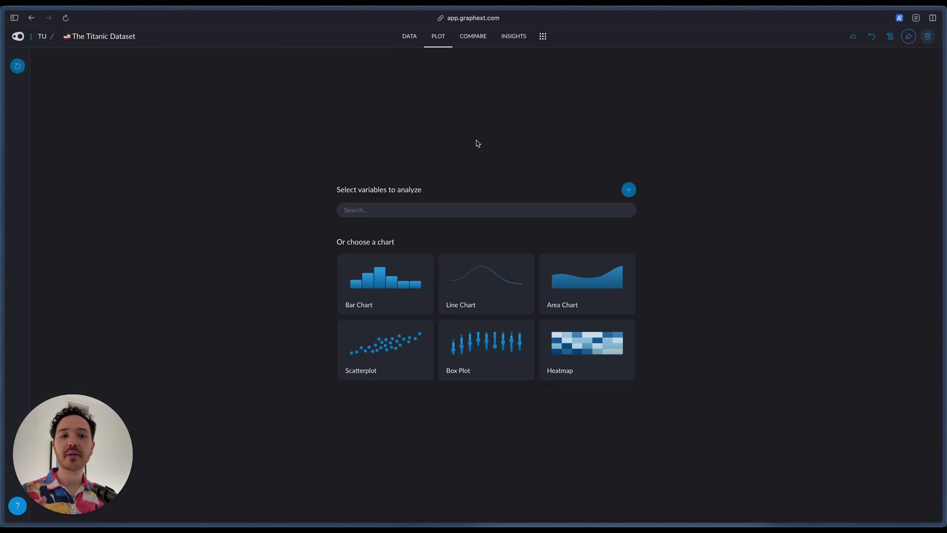
- Open the Correlations view and correlate the Survived variable with the rest of the dataset
click(543, 36)
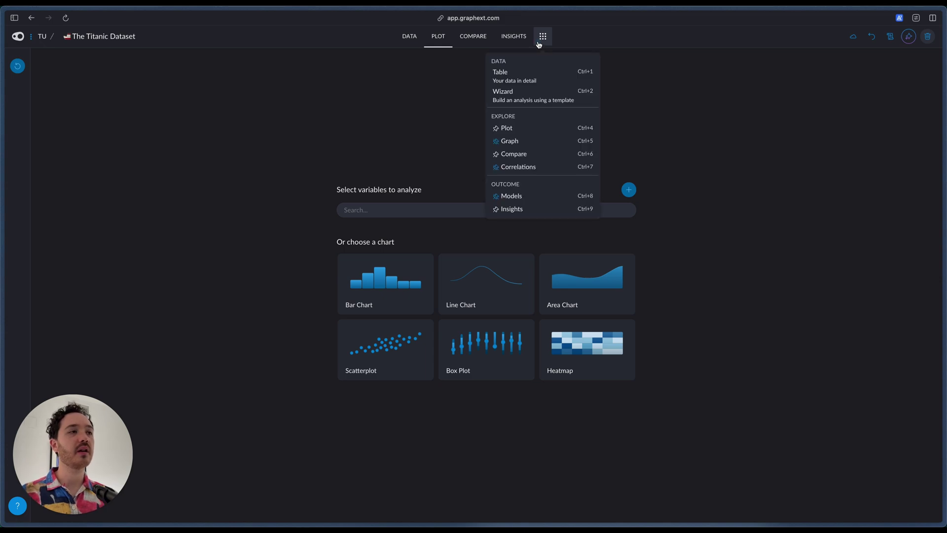
click(556, 169)
click(439, 221)
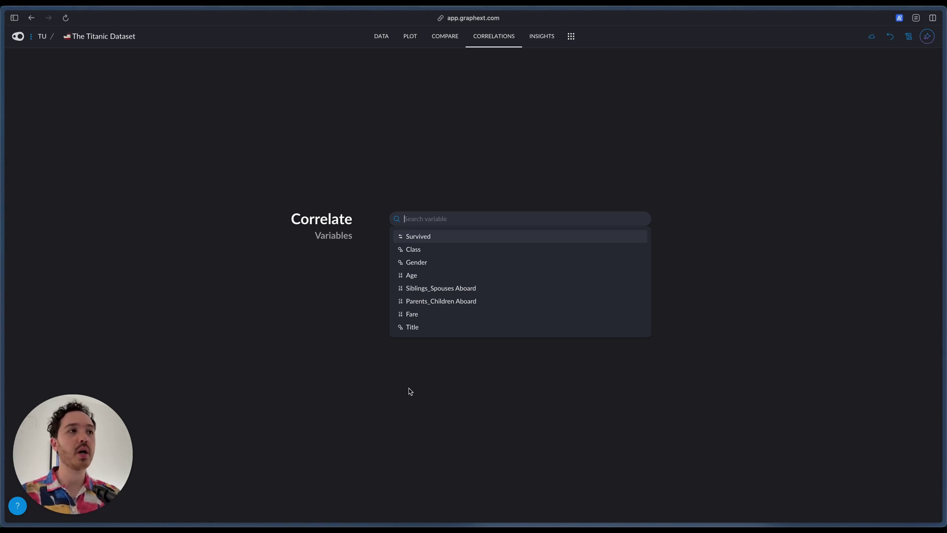
click(428, 236)
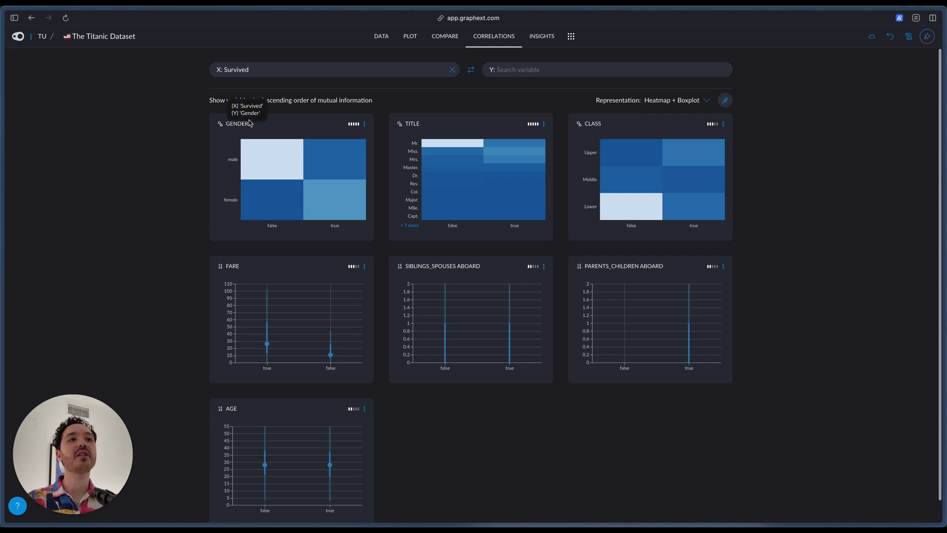
- Examine how Gender, Title and Class relate to Survived in the correlation heatmaps
mouse_move(274, 167)
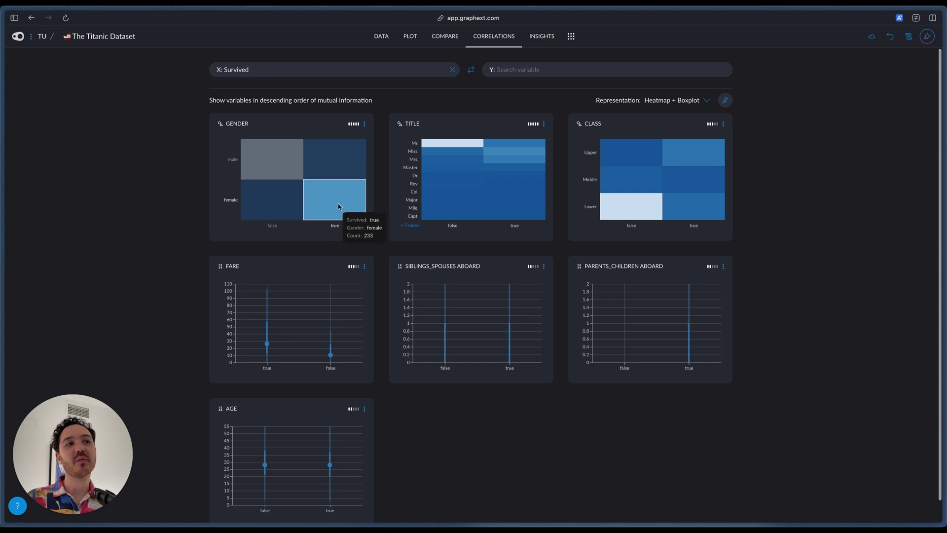
mouse_move(331, 166)
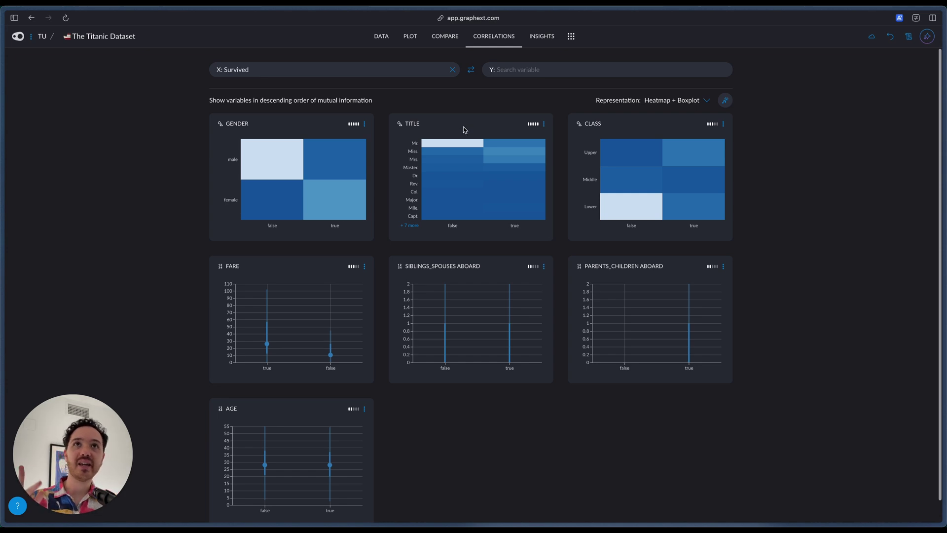
mouse_move(449, 168)
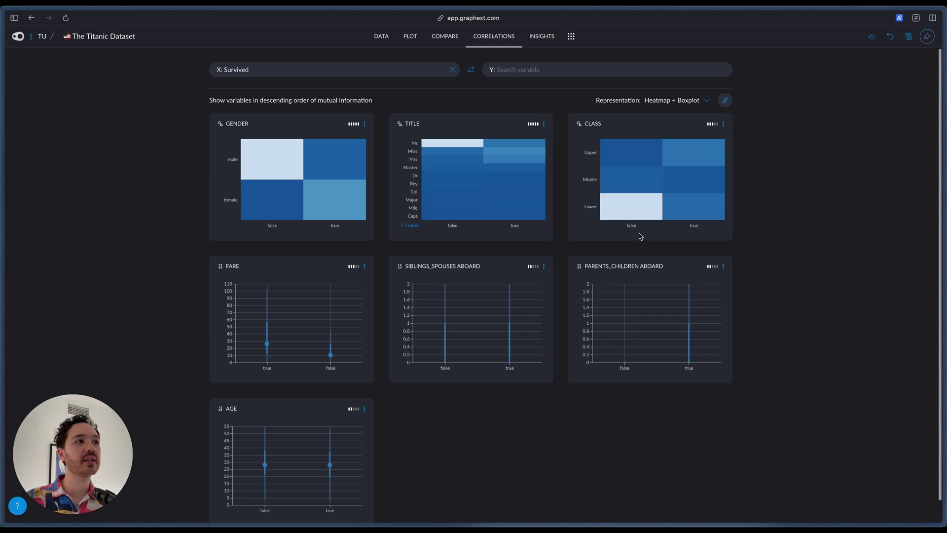
mouse_move(638, 217)
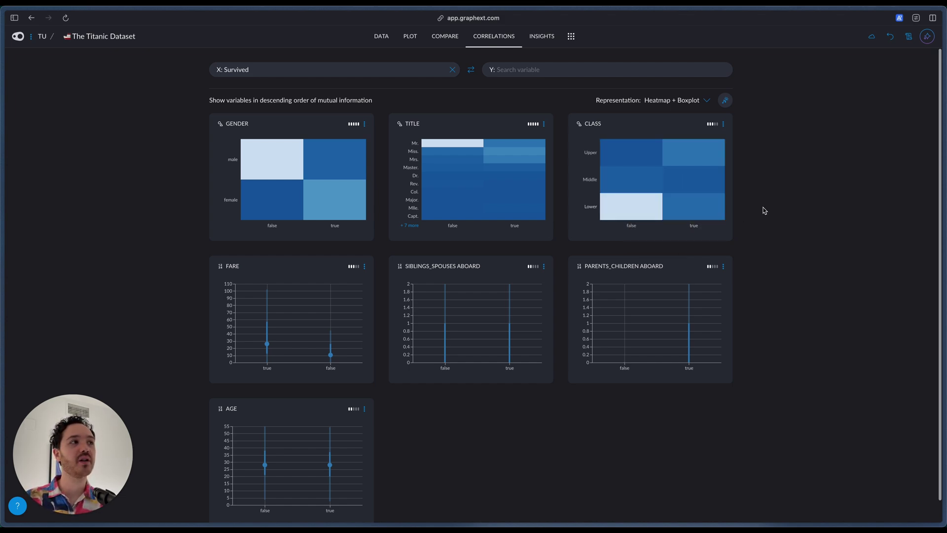
mouse_move(711, 185)
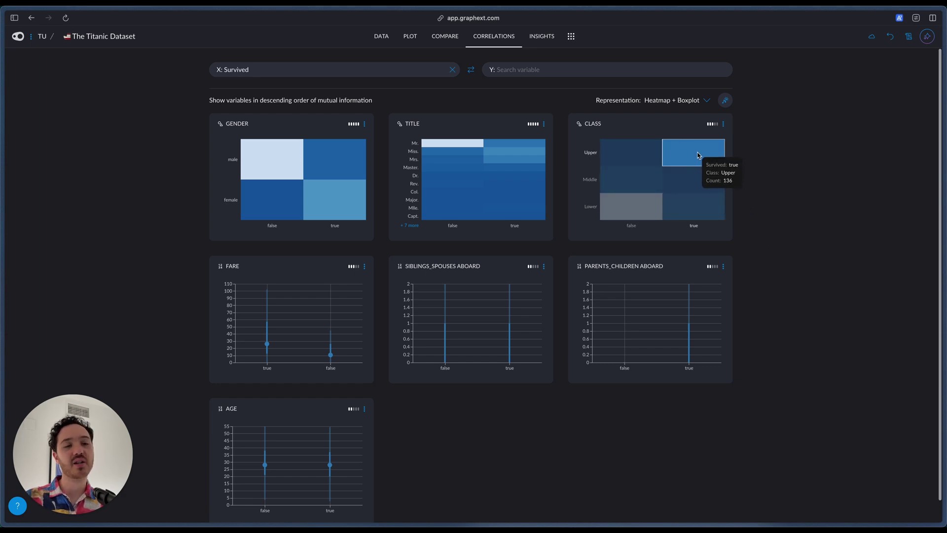
click(328, 75)
click(272, 114)
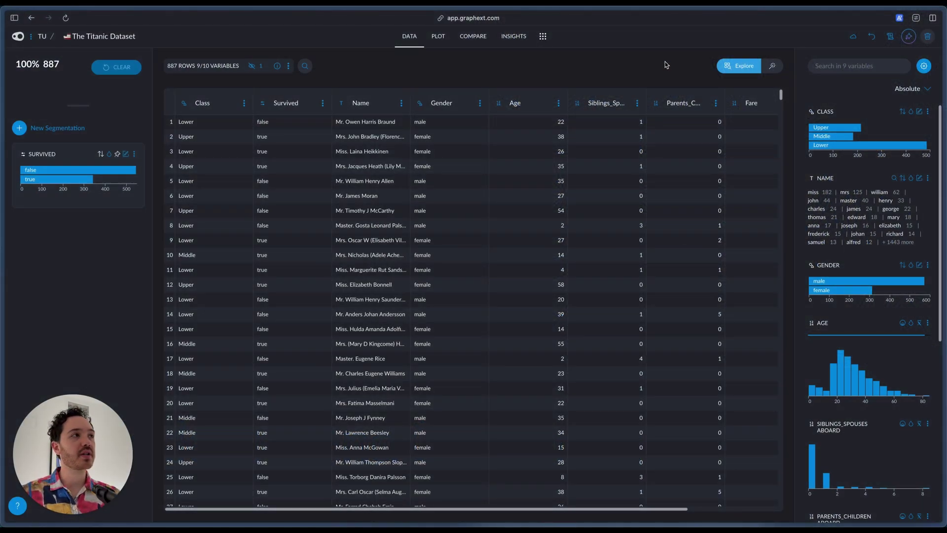
- Start a Train and predict analysis of the Models type in the data table's Wizard
click(773, 66)
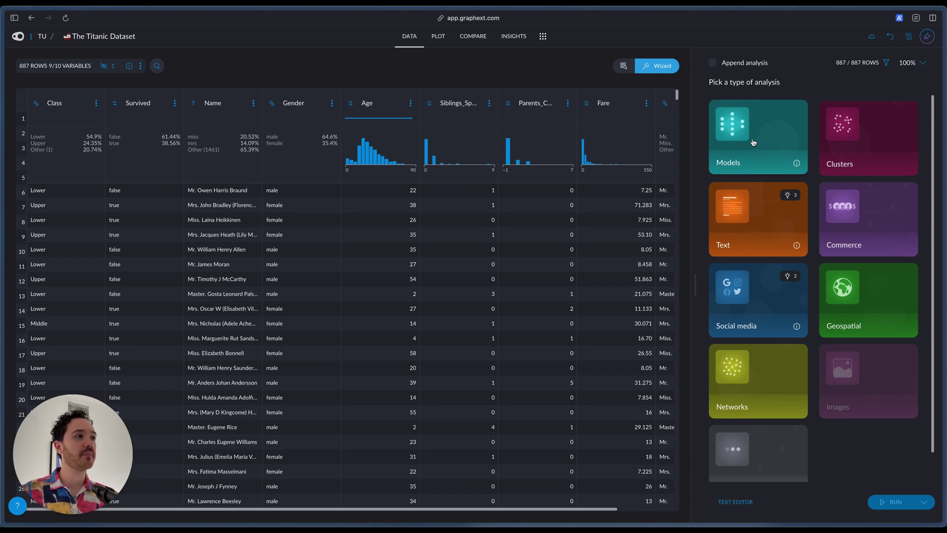
click(753, 143)
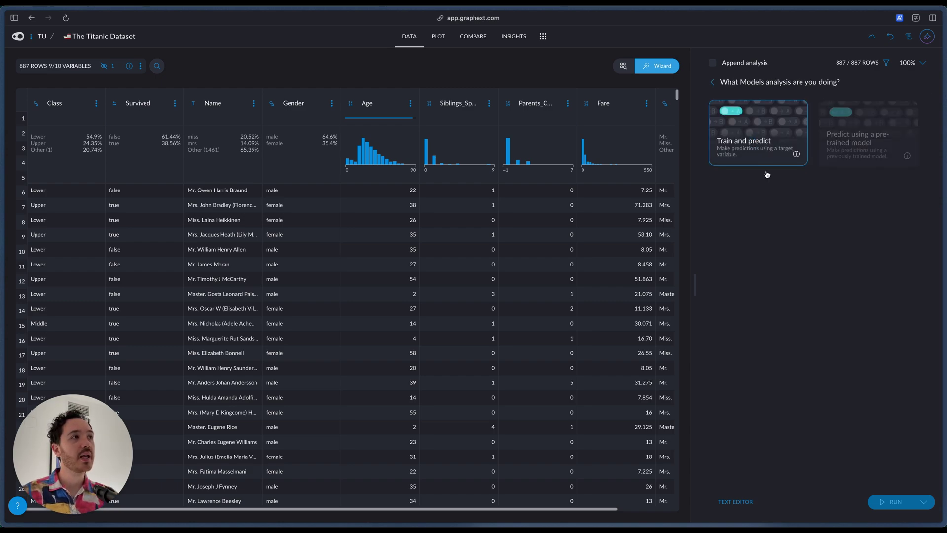
click(767, 171)
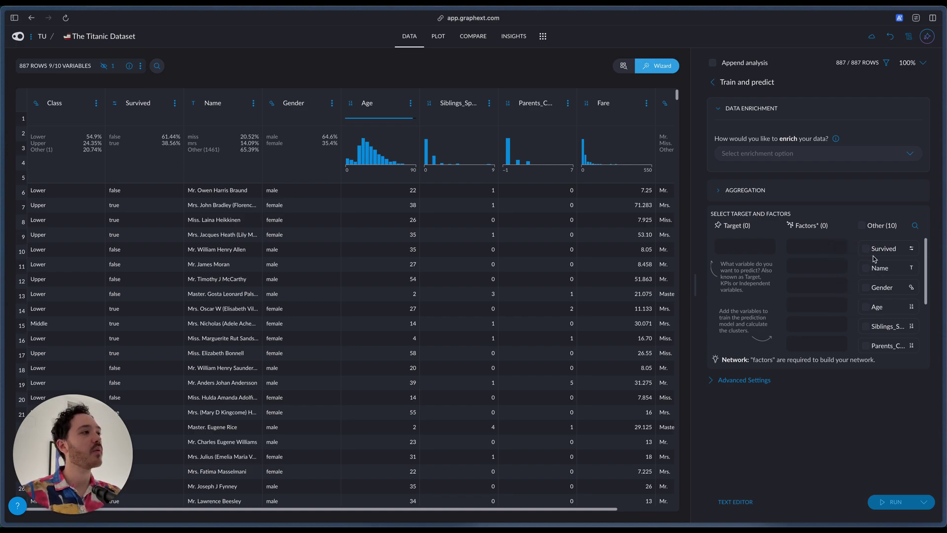
- Set Survived as the prediction target and assign all remaining variables except Name as factors
drag(891, 250, 739, 247)
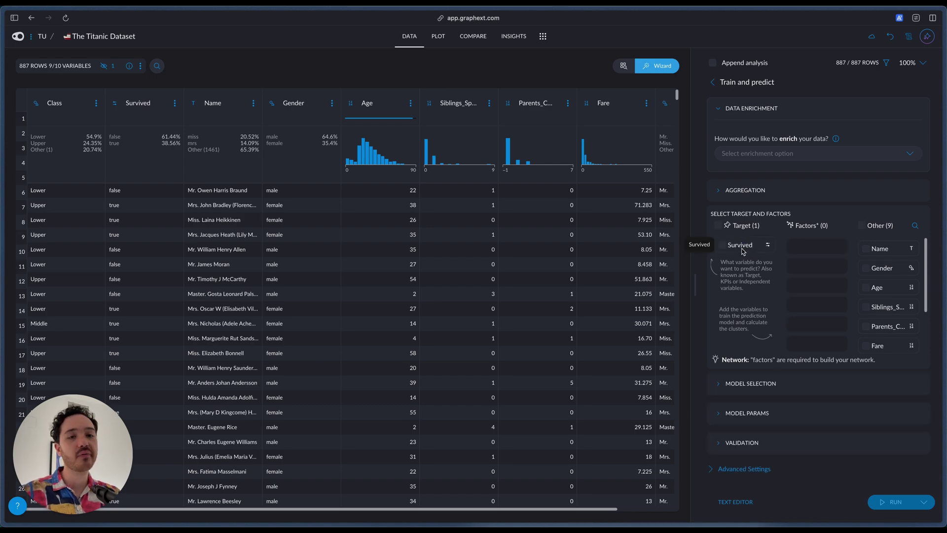
click(863, 228)
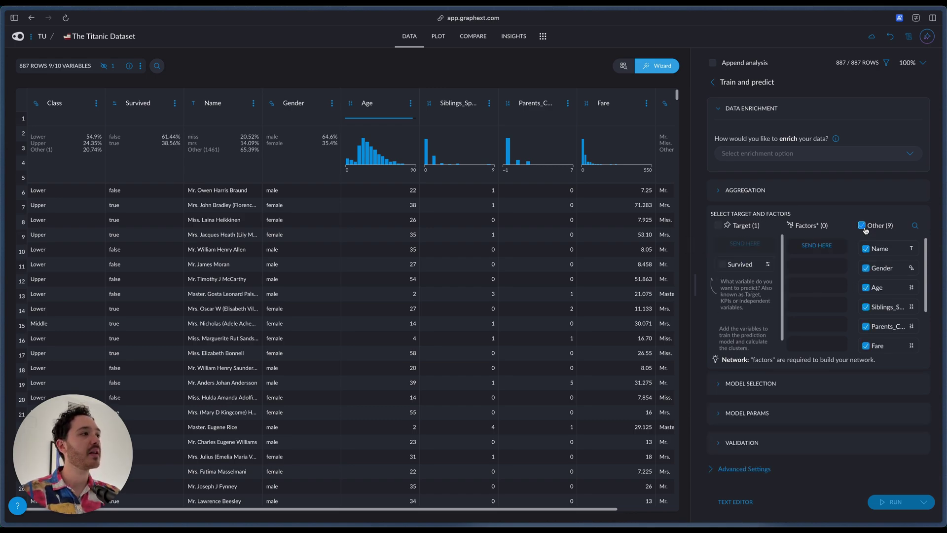
click(817, 246)
click(867, 249)
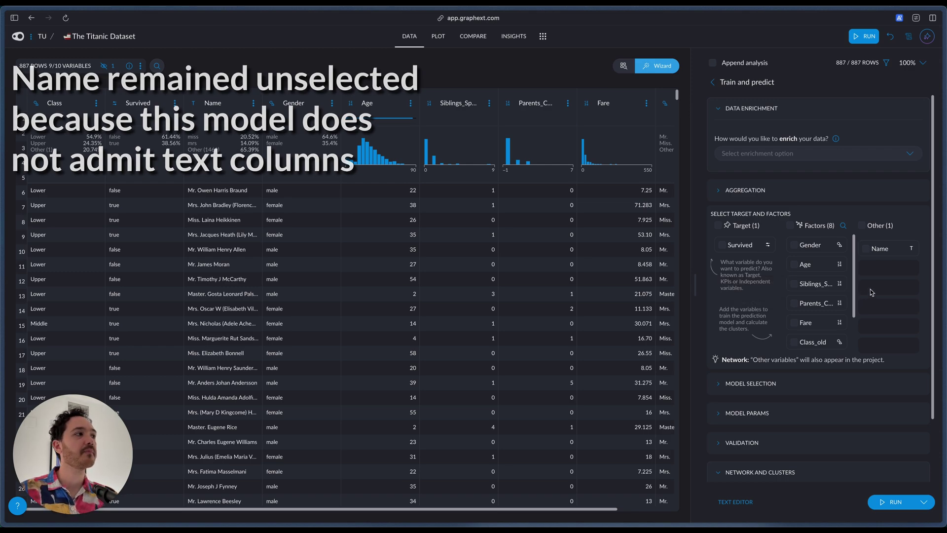
- Remove Class_old from the model's factors by moving it back to the other variables
scroll(813, 259, down, 1)
scroll(814, 262, down, 4)
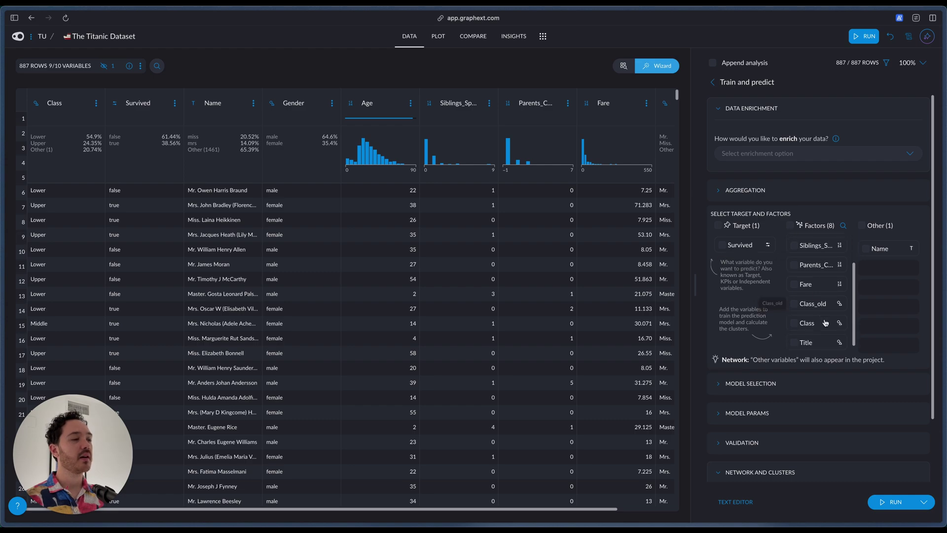
drag(814, 304, 895, 307)
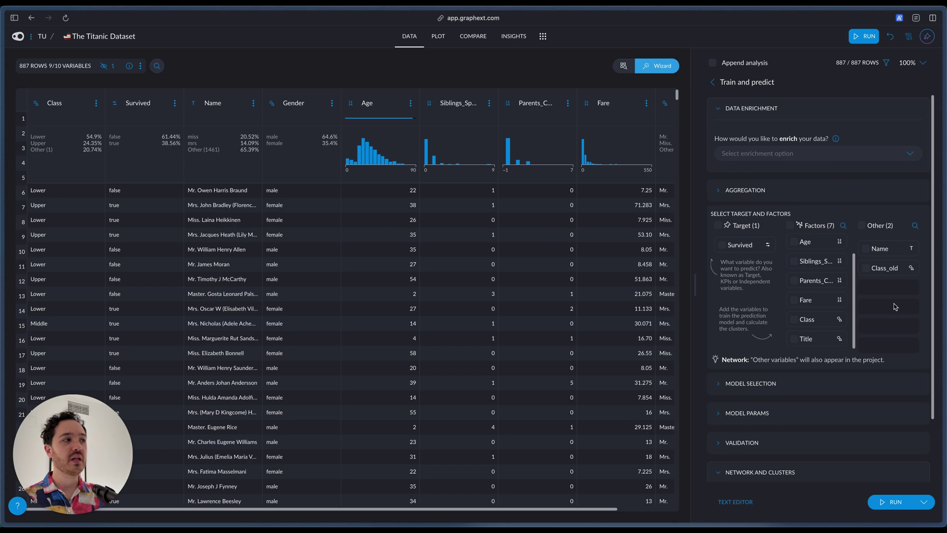
scroll(813, 311, down, 1)
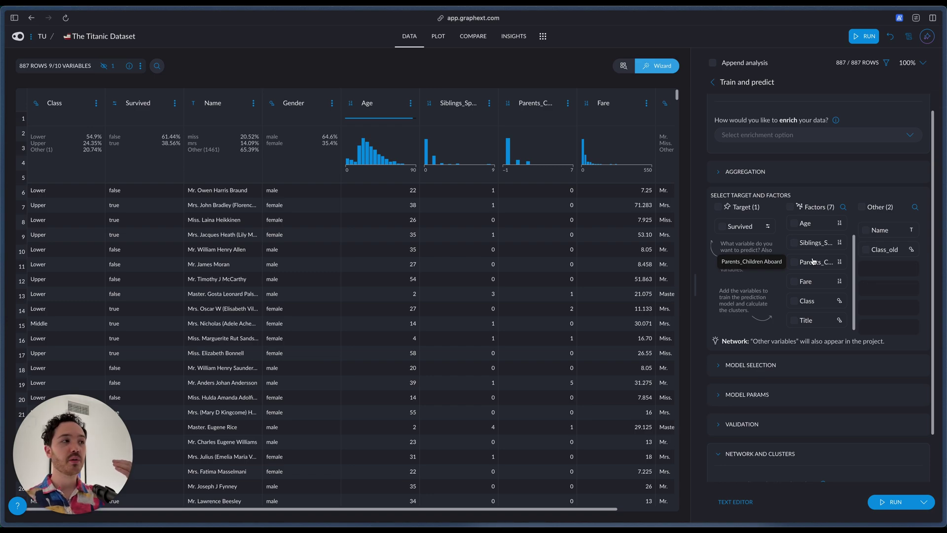
scroll(813, 261, up, 1)
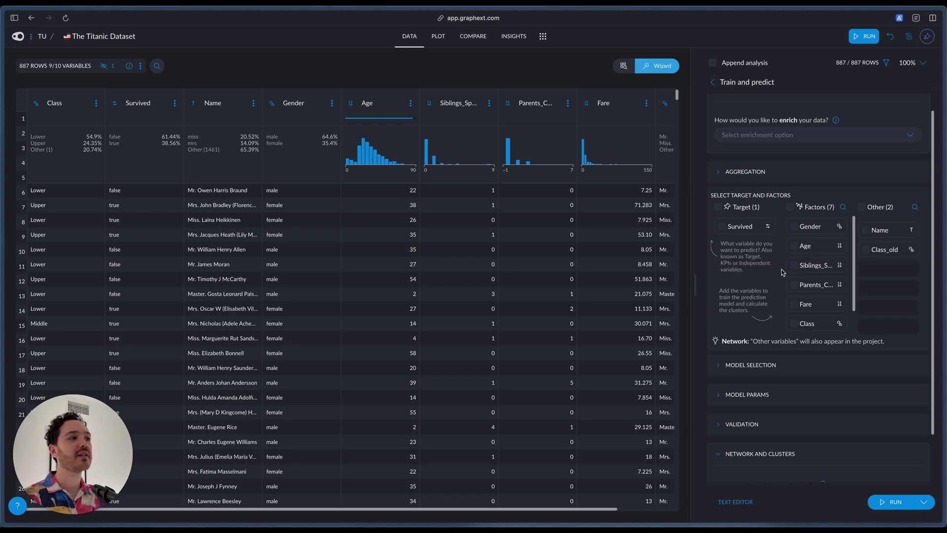
- Check which model types can be trained, keeping the Catboost Classifier selected
scroll(754, 286, down, 2)
click(754, 314)
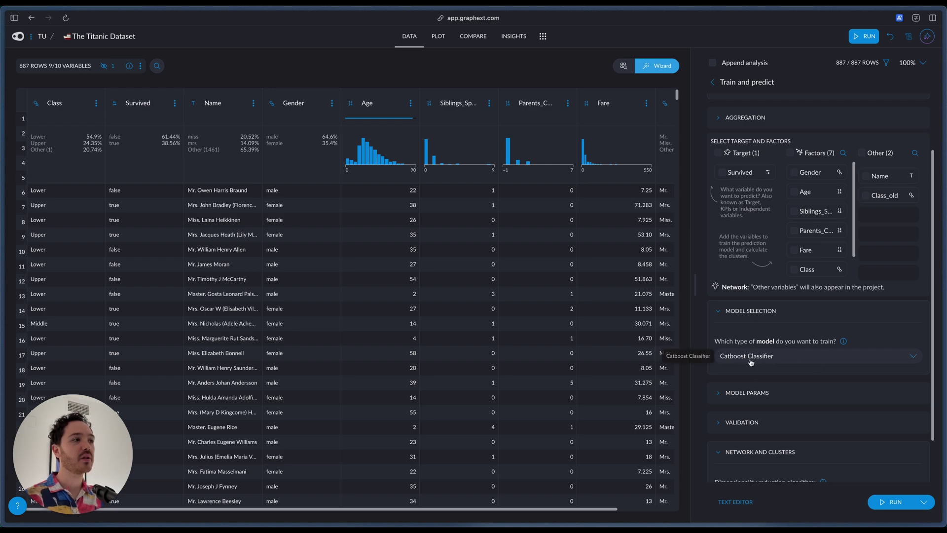
click(774, 356)
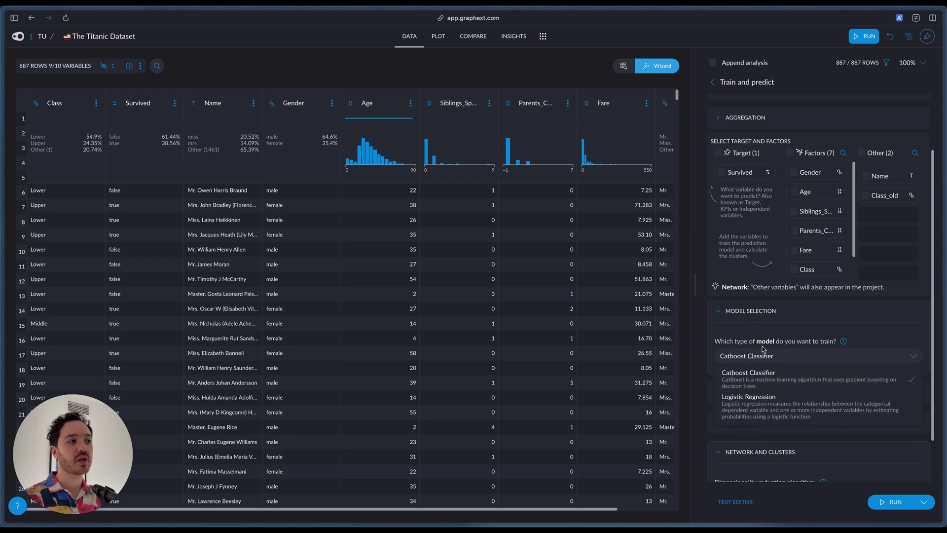
click(748, 315)
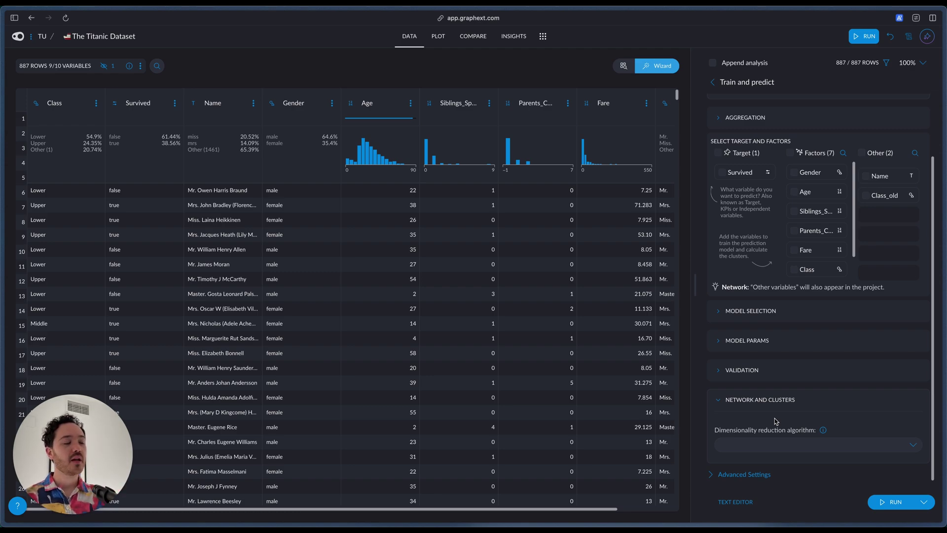
- Set the network's dimensionality reduction algorithm to UMAP and run the analysis
click(773, 444)
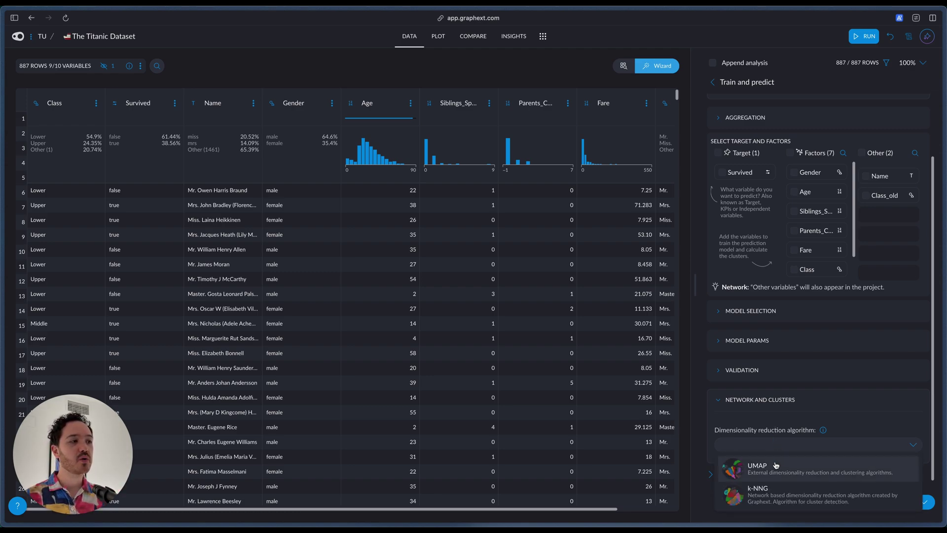
click(777, 458)
scroll(771, 424, down, 3)
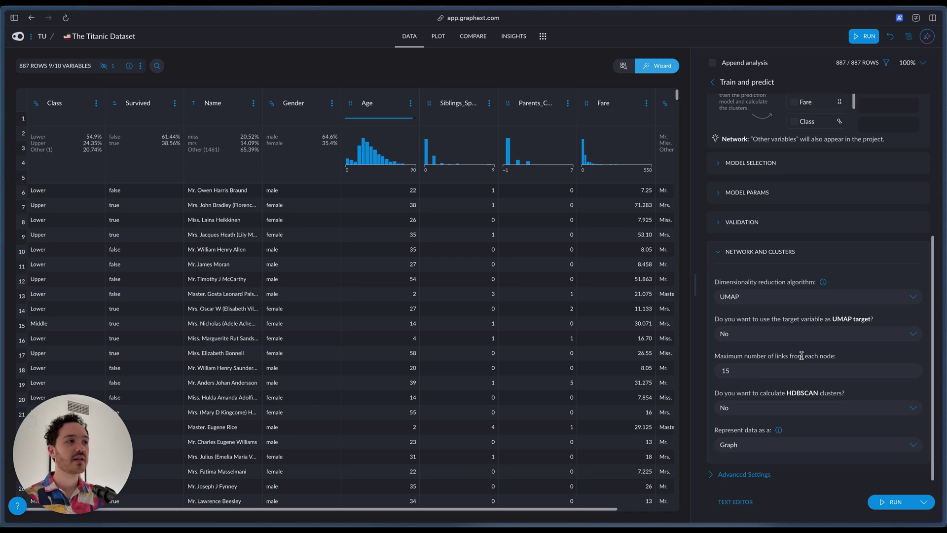
scroll(794, 365, up, 2)
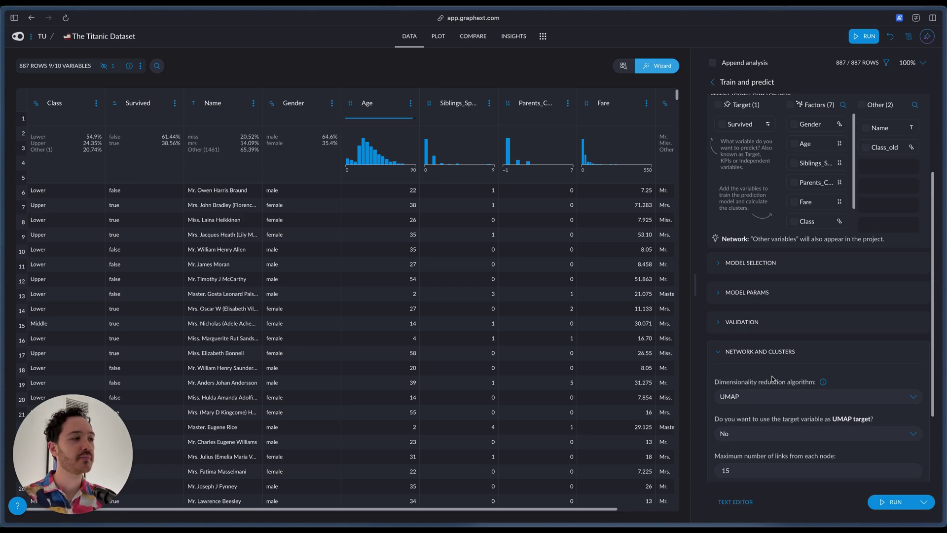
click(893, 502)
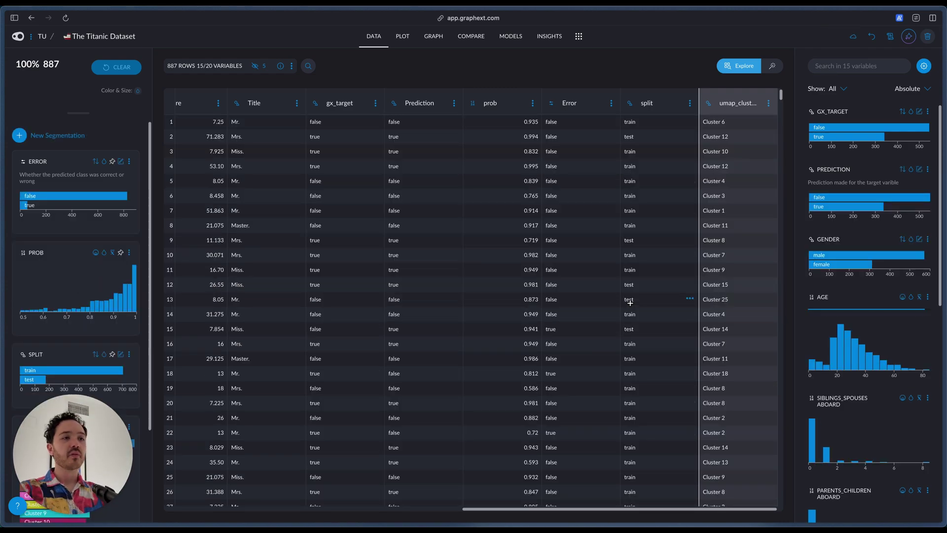
- Examine the prediction, probability, error, split and cluster columns beside the original variables in the data table
scroll(499, 236, left, 10)
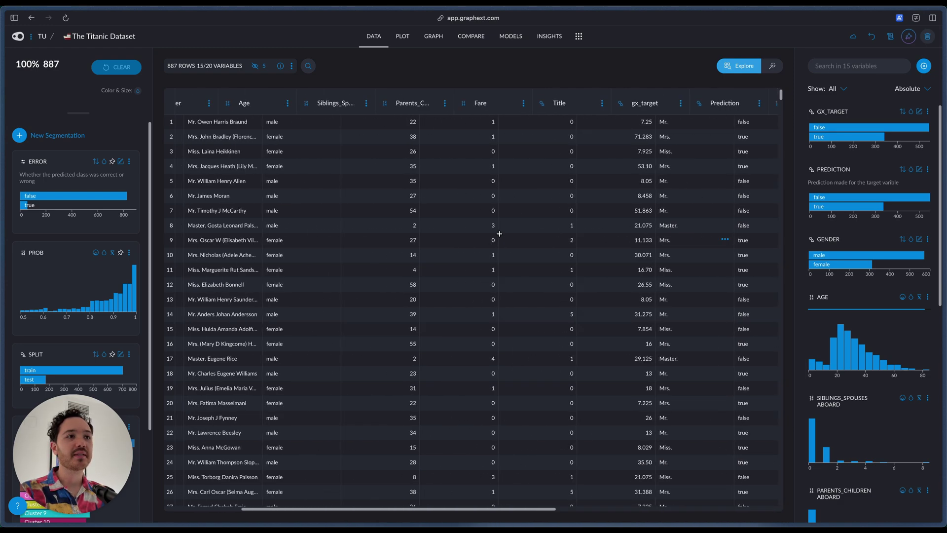
scroll(499, 236, right, 10)
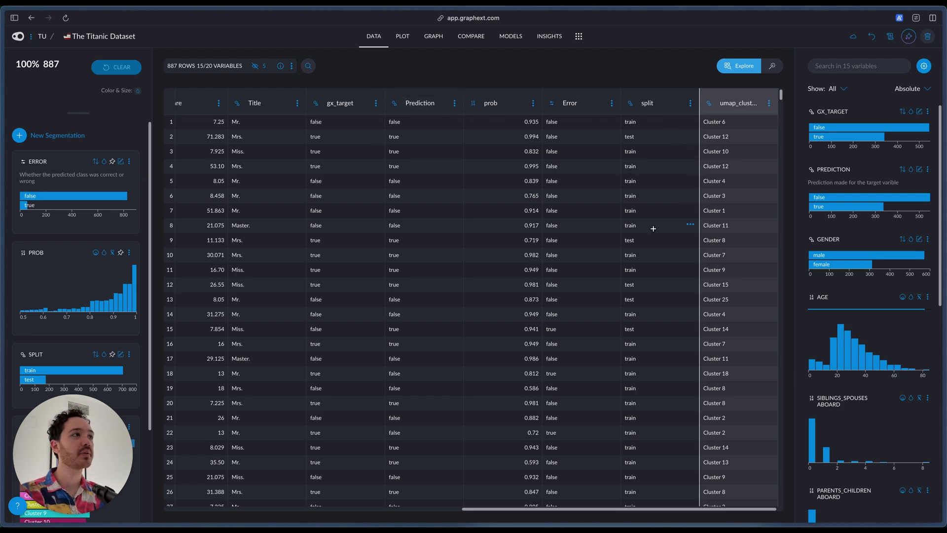
click(614, 225)
scroll(410, 245, left, 15)
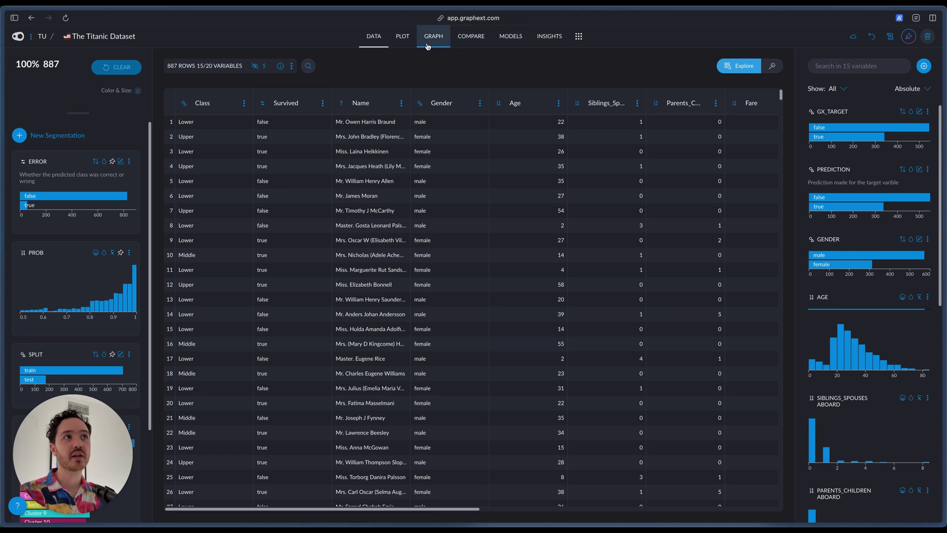
- Open the trained model's results and compare its train accuracy with its test accuracy
click(518, 41)
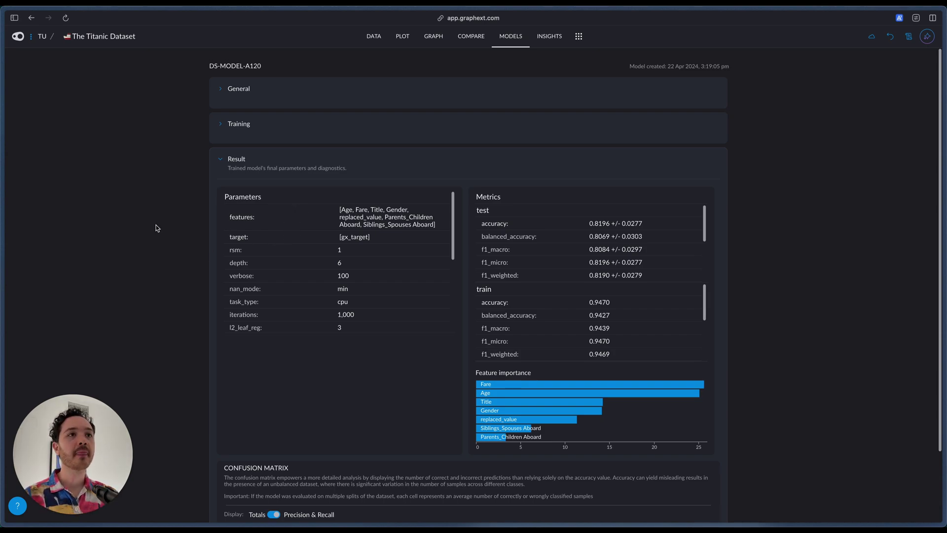
scroll(157, 226, down, 1)
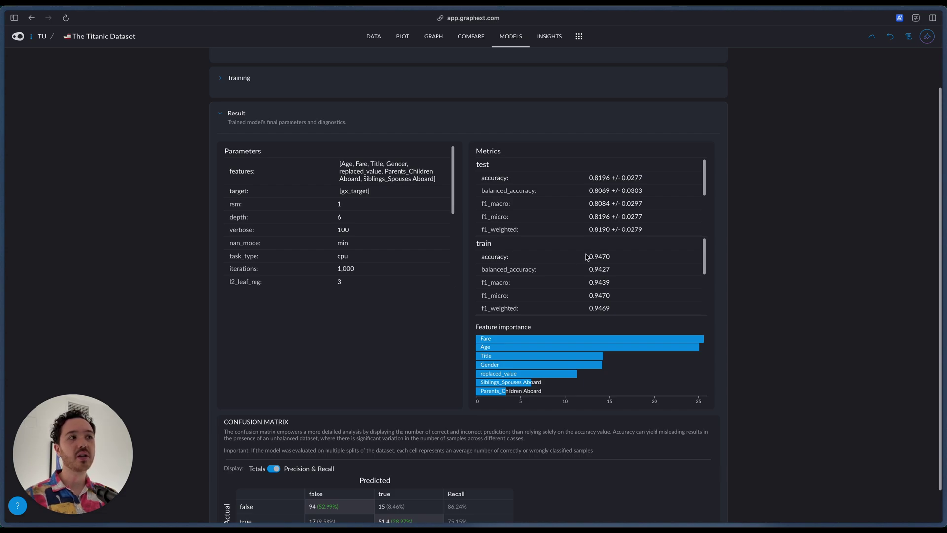
drag(588, 257, 610, 259)
click(608, 257)
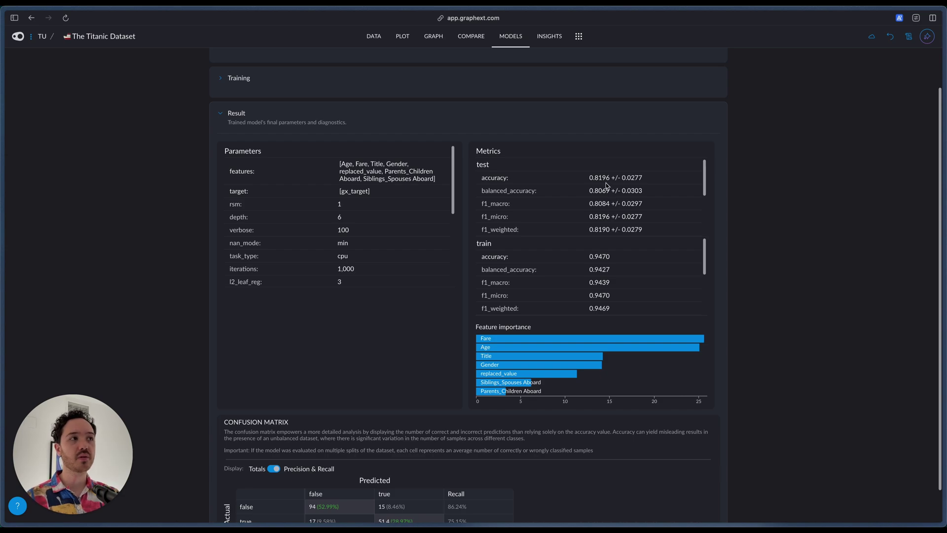
drag(589, 178, 609, 178)
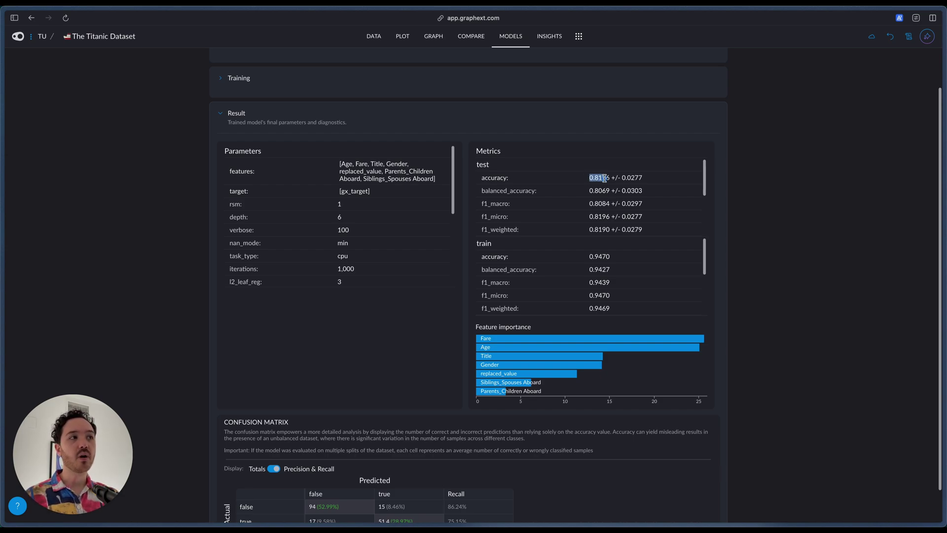
- Examine the model's confusion matrix with totals, and again with precision and recall
scroll(299, 445, down, 1)
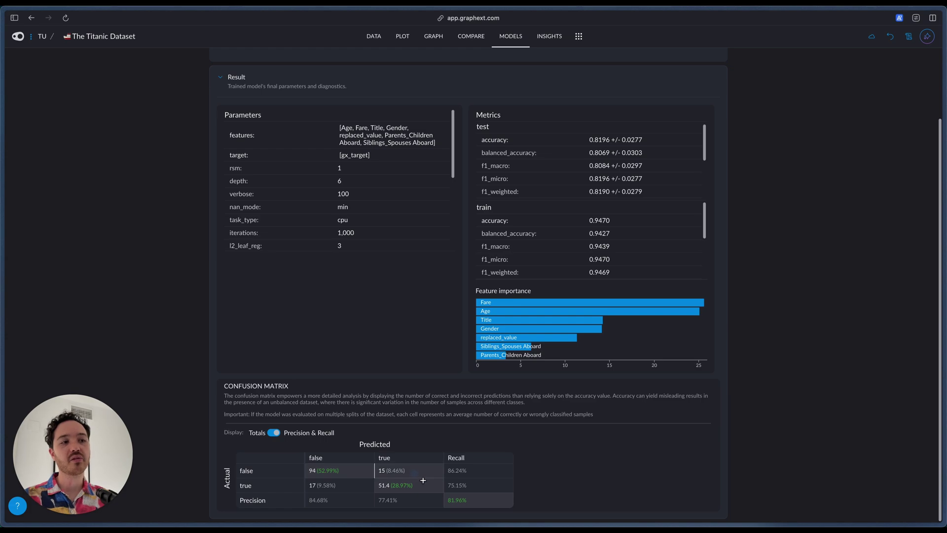
click(276, 433)
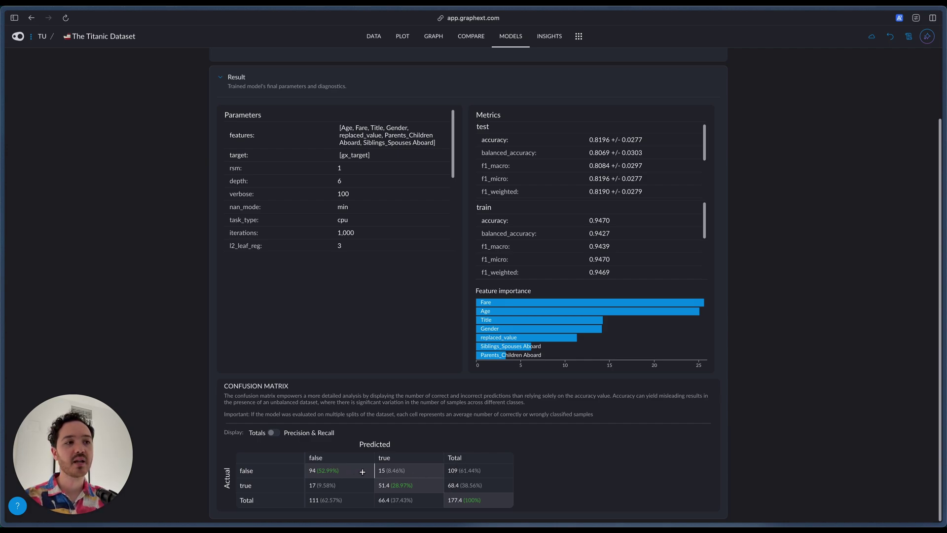
click(321, 435)
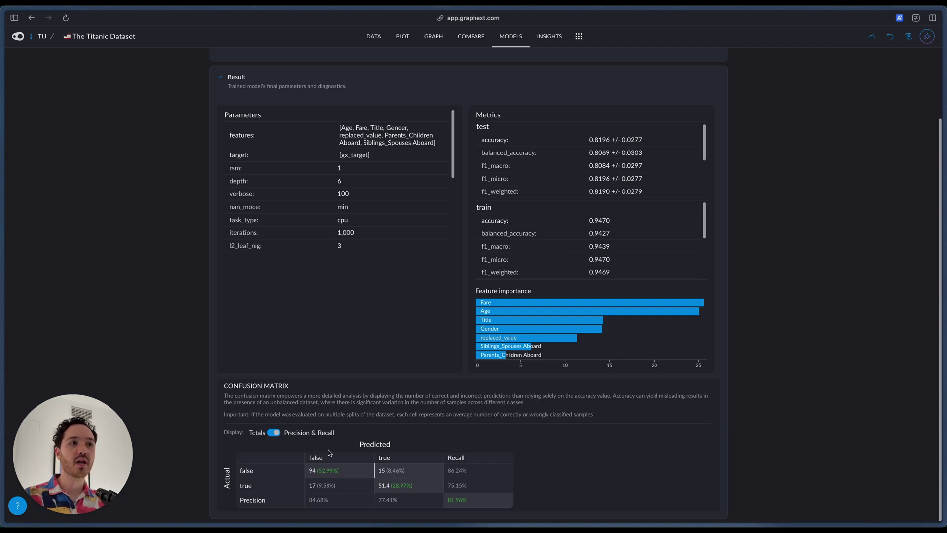
scroll(327, 448, up, 2)
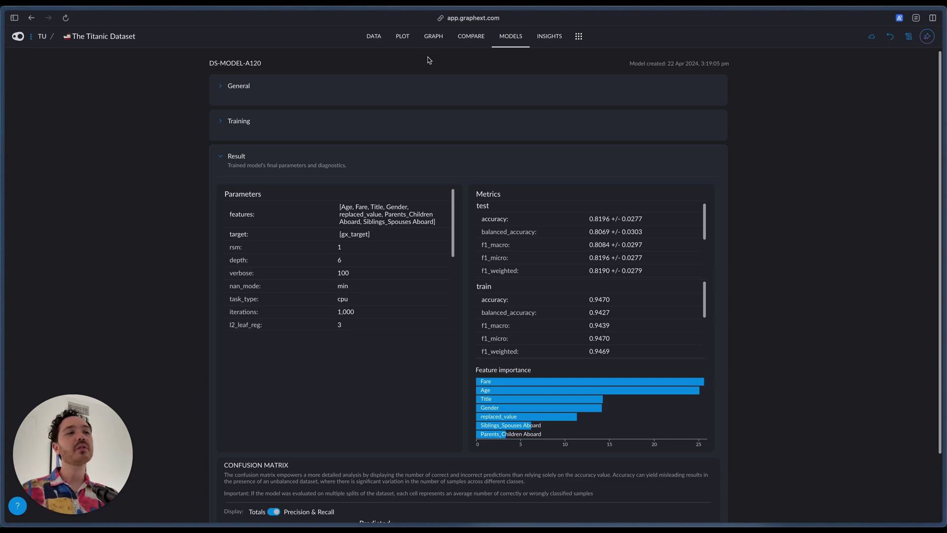
- Open the network graph of the dataset and color its nodes by the Survived variable
click(438, 45)
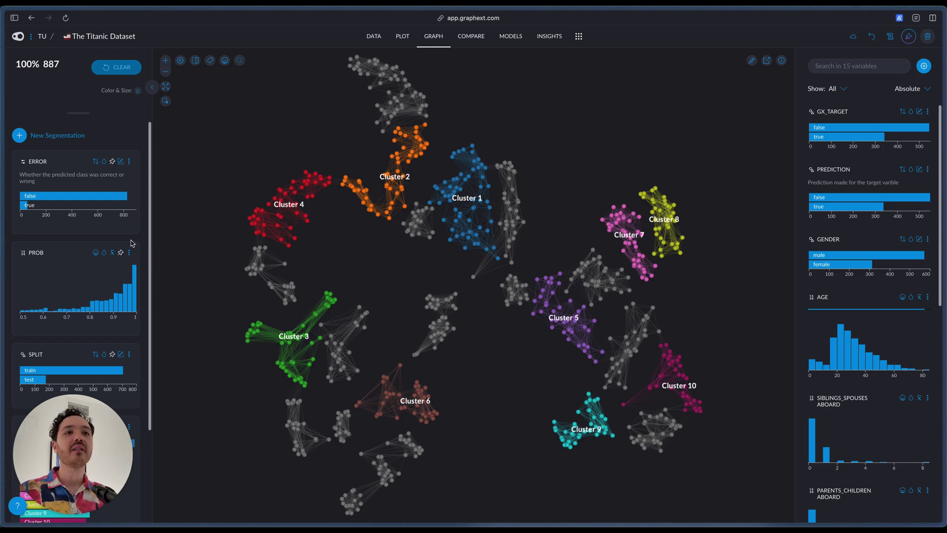
scroll(95, 260, down, 3)
scroll(95, 260, up, 3)
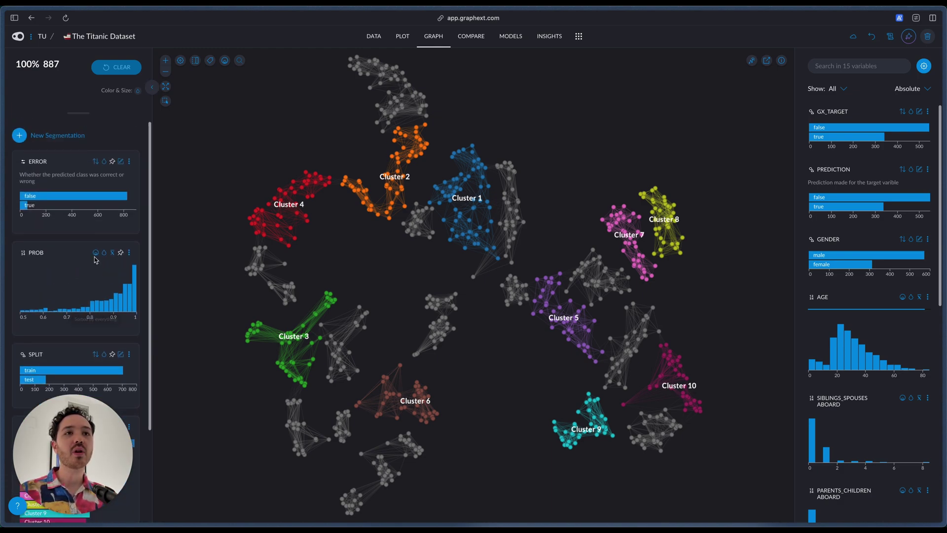
scroll(95, 260, down, 3)
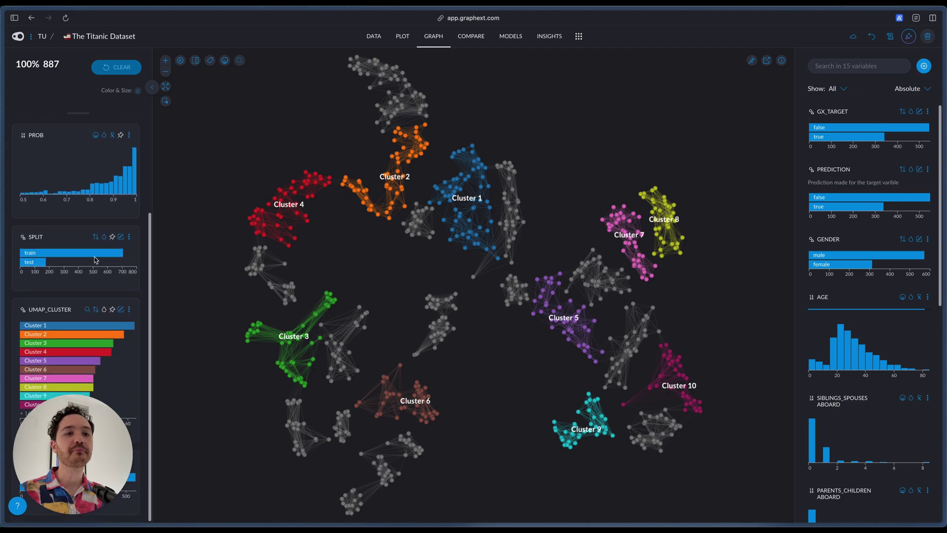
scroll(95, 260, up, 3)
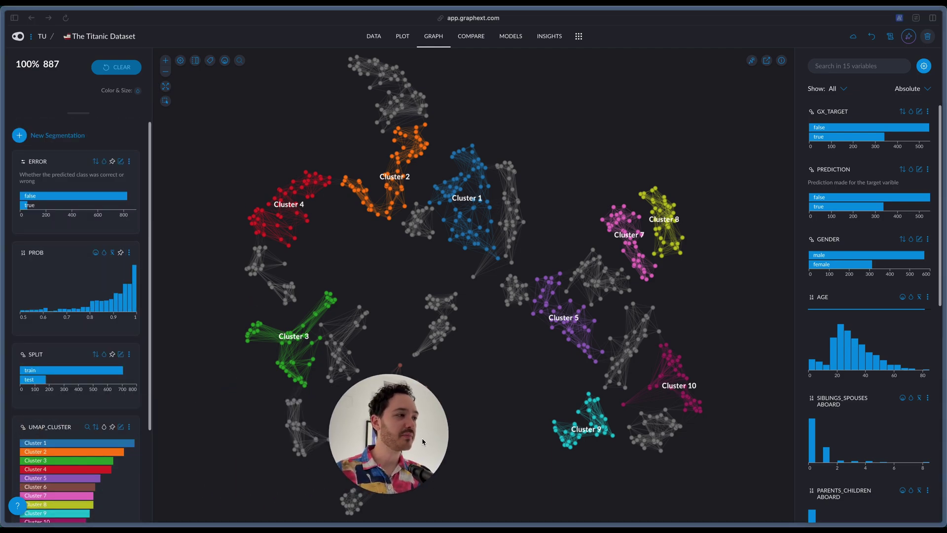
scroll(73, 459, down, 3)
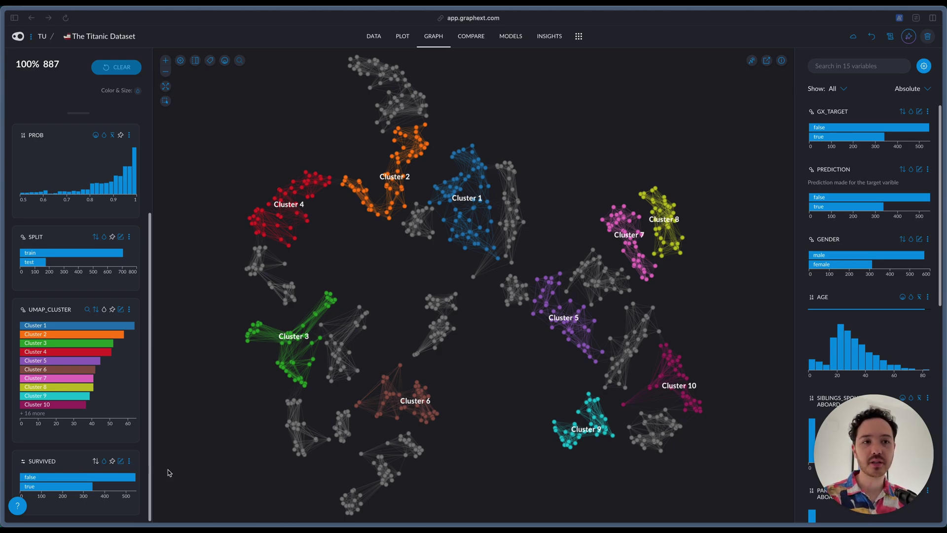
click(105, 461)
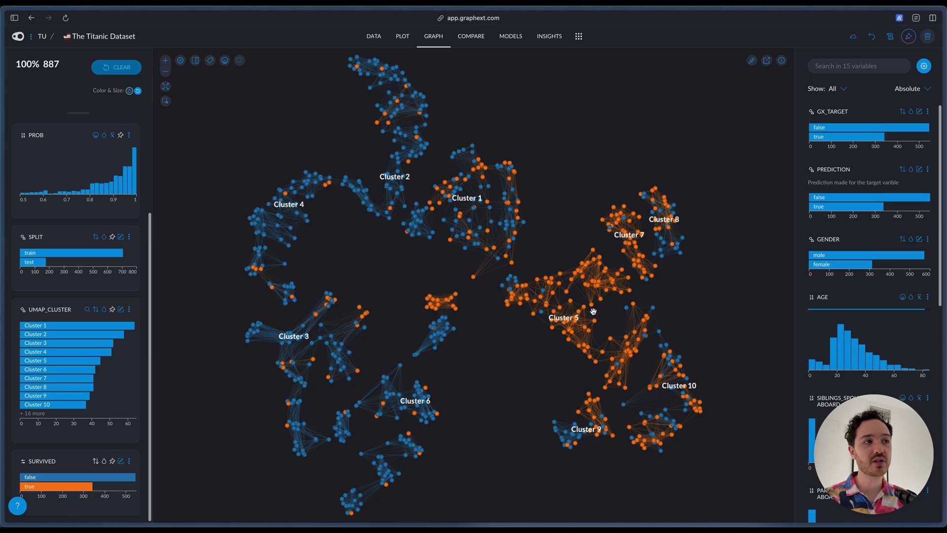
- Recolor the Survived segments, false in red and true in green (#2ca02c), and save the changes
click(122, 463)
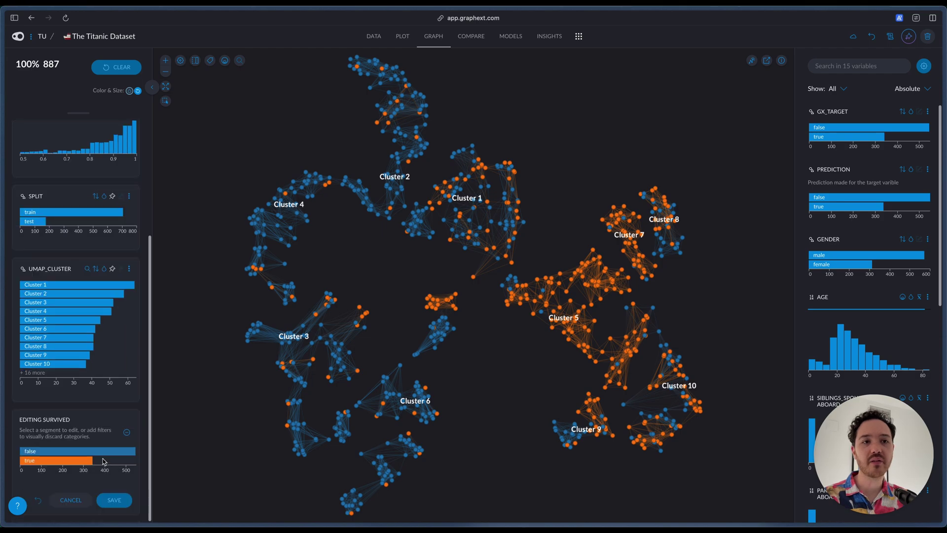
click(126, 451)
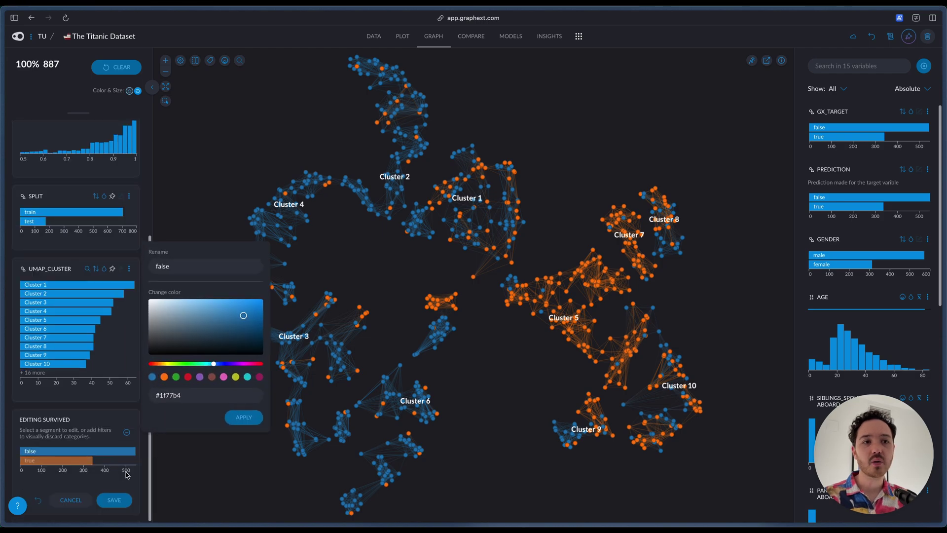
click(188, 377)
click(243, 417)
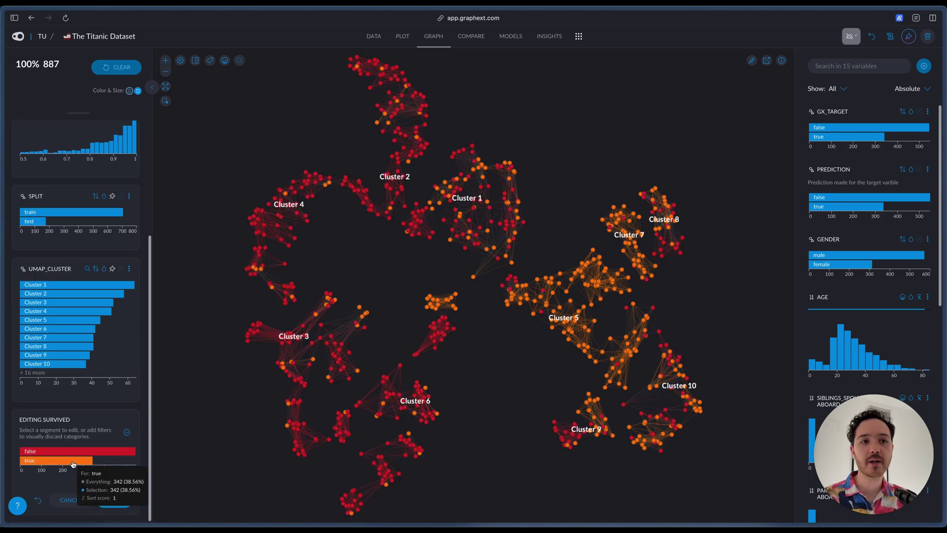
click(72, 464)
click(176, 377)
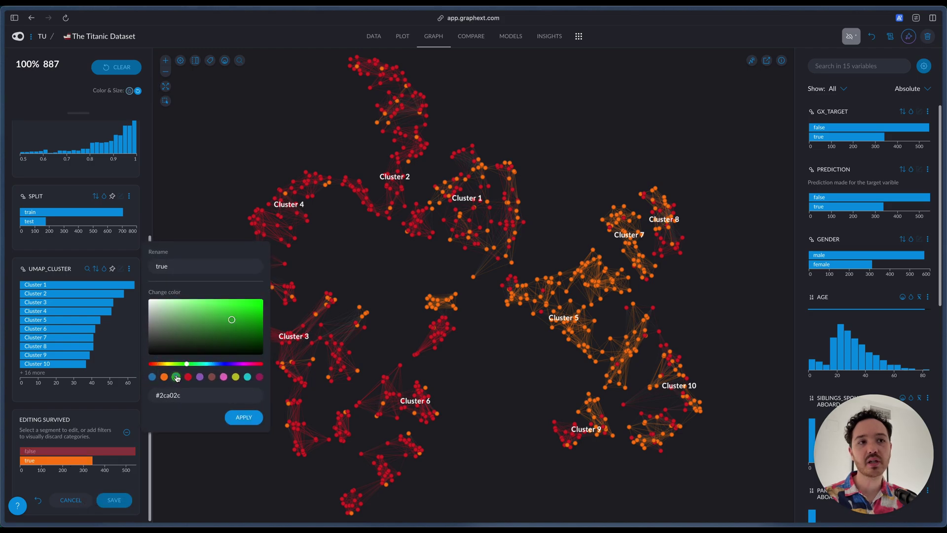
click(248, 421)
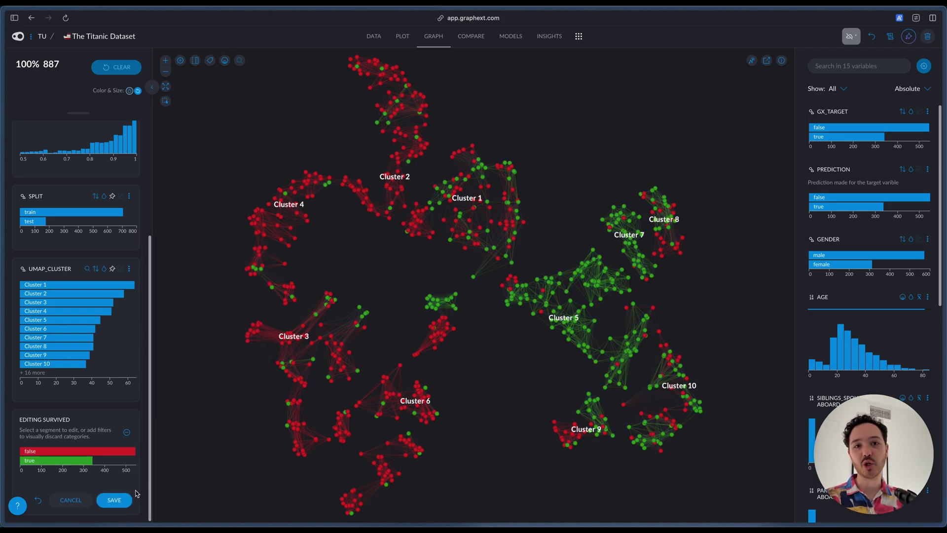
click(117, 500)
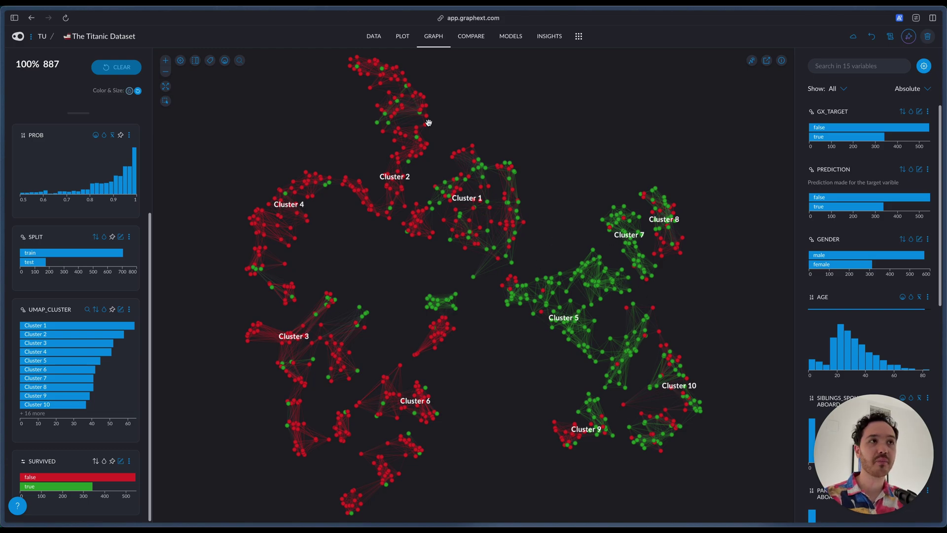
- Area-select the mostly green nodes around Cluster 5 to inspect their variable distributions, and clear the selection
scroll(348, 260, down, 2)
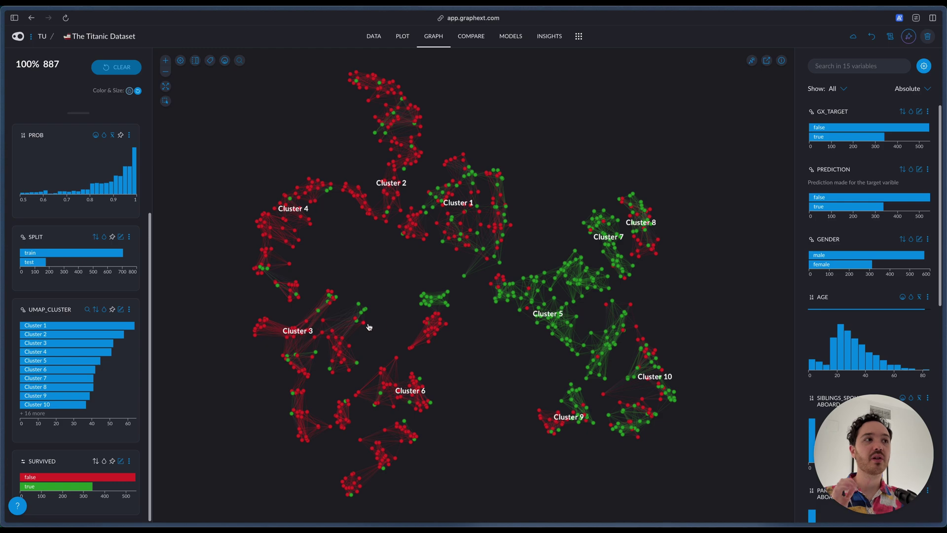
scroll(515, 357, up, 1)
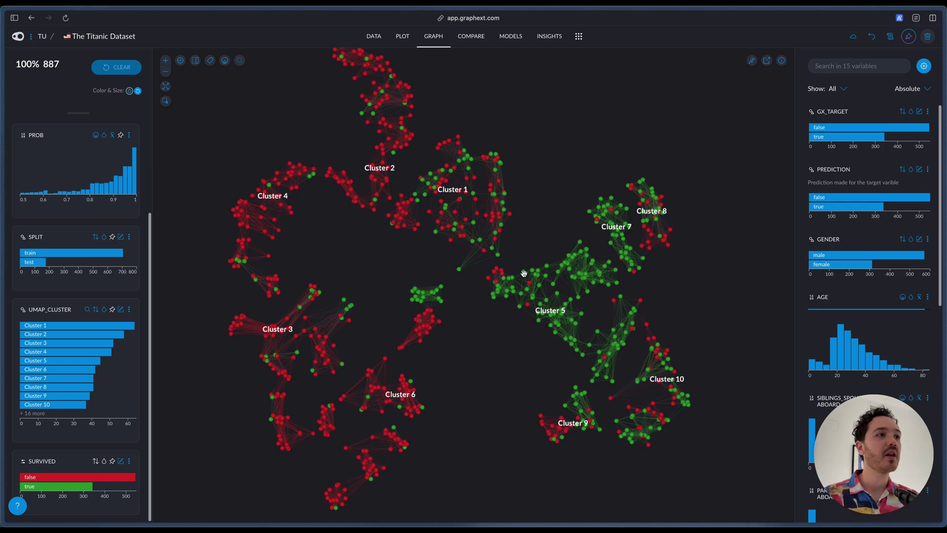
scroll(547, 272, up, 2)
click(166, 100)
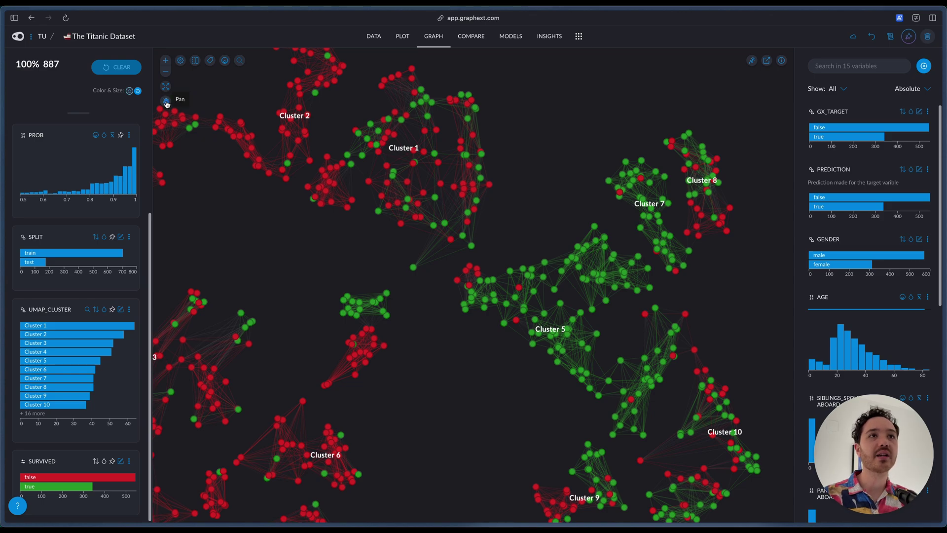
drag(437, 206, 732, 463)
scroll(578, 438, up, 3)
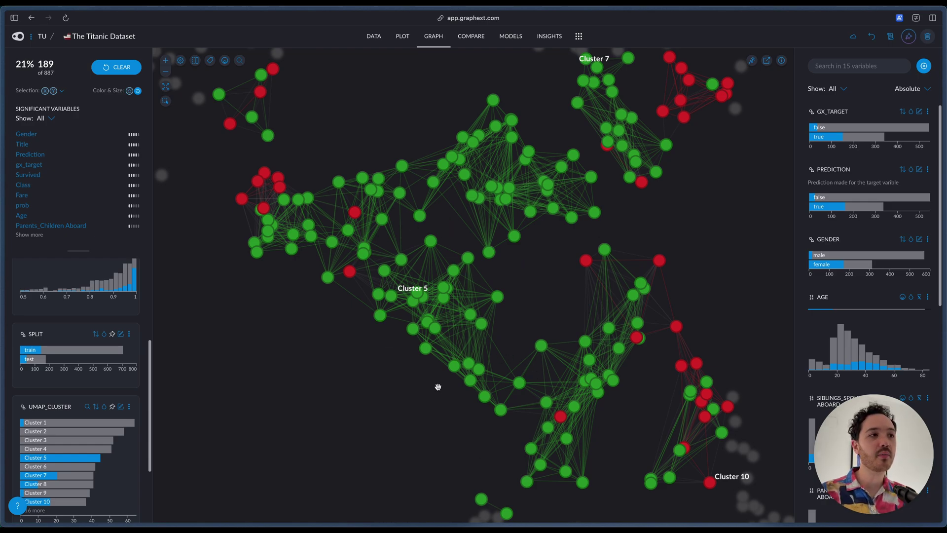
scroll(70, 451, down, 1)
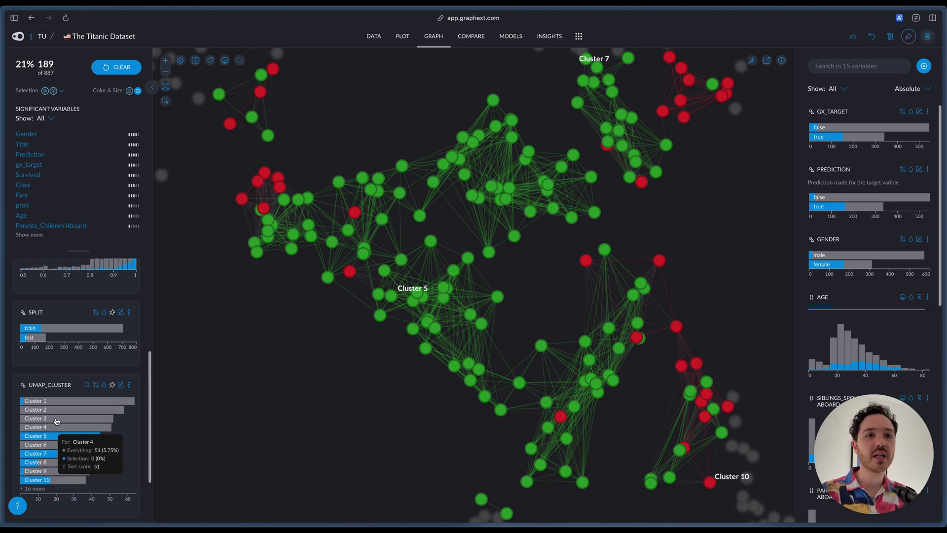
click(114, 74)
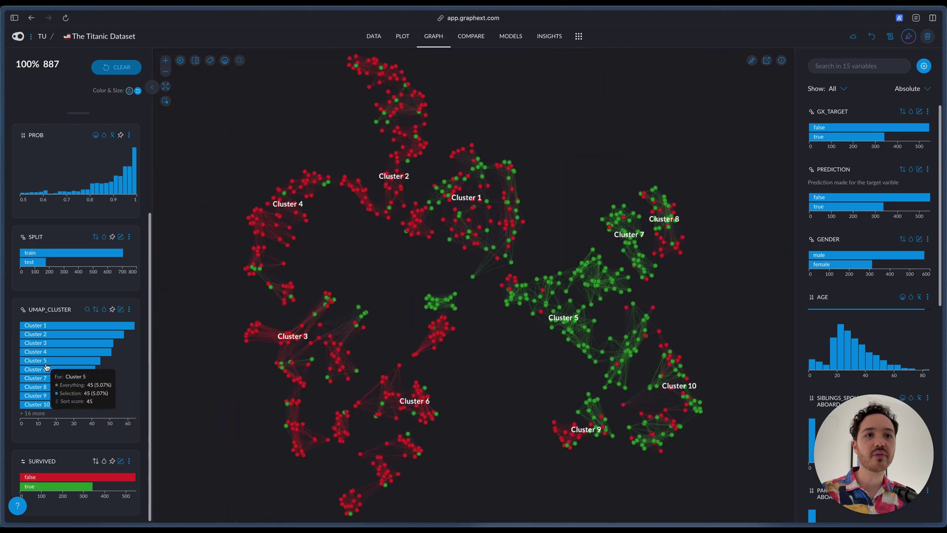
- Filter the graph to Cluster 5, examine its gender, fare, class and title distributions, and clear the filter
click(49, 368)
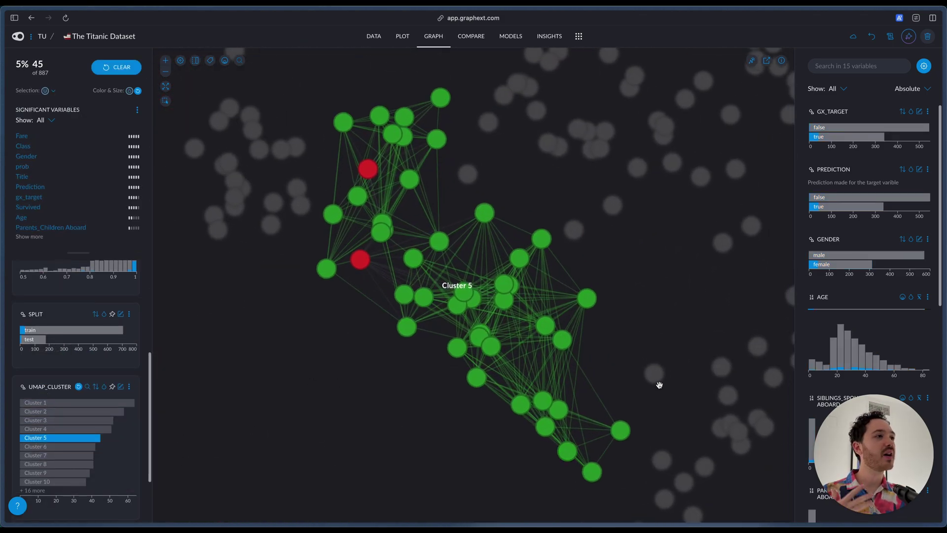
scroll(867, 244, down, 1)
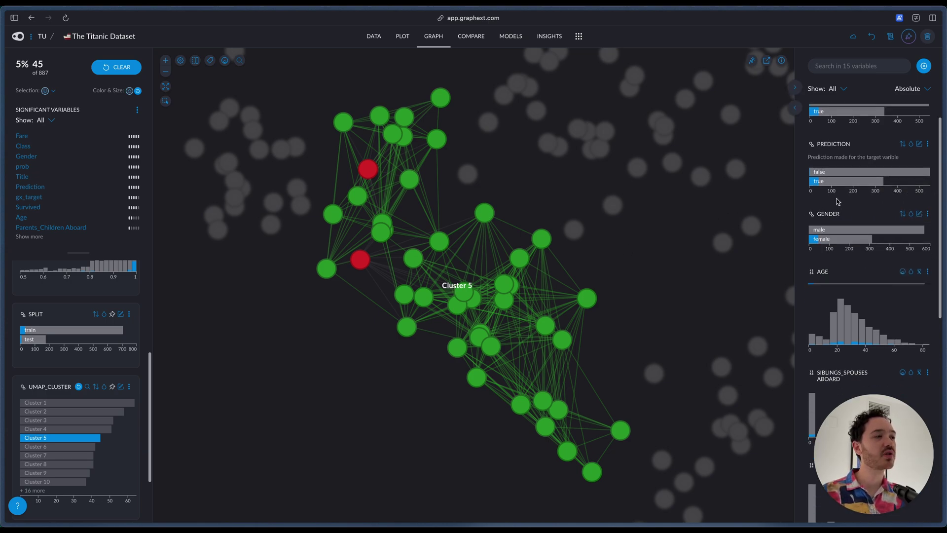
scroll(837, 202, down, 10)
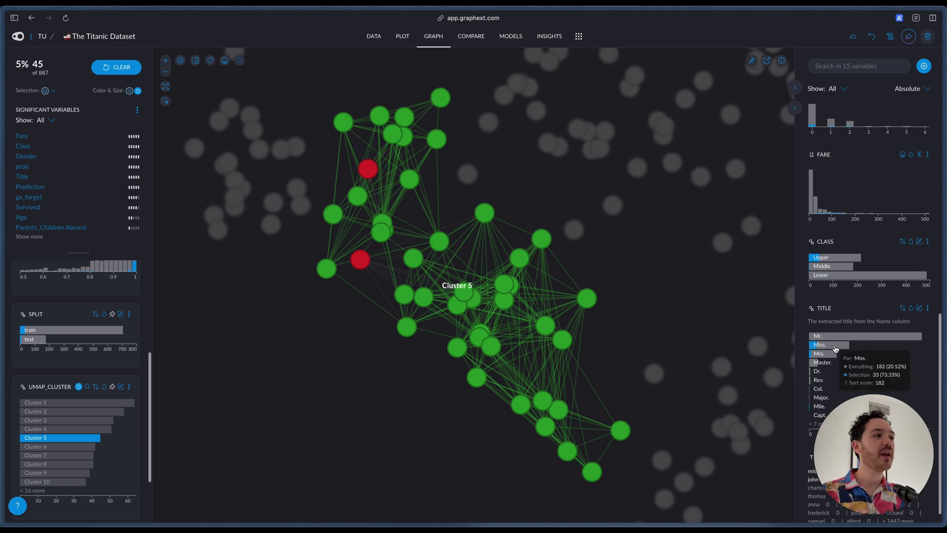
scroll(841, 349, down, 1)
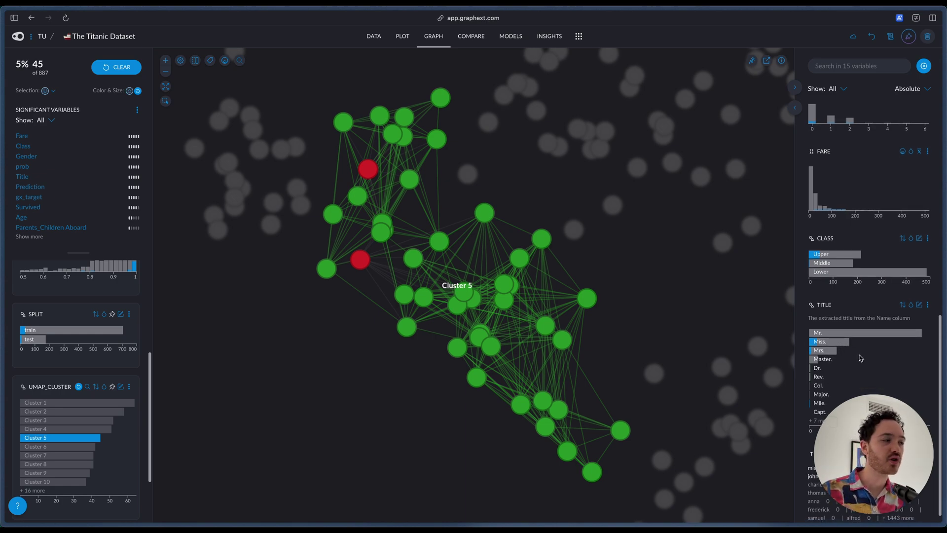
scroll(859, 355, down, 3)
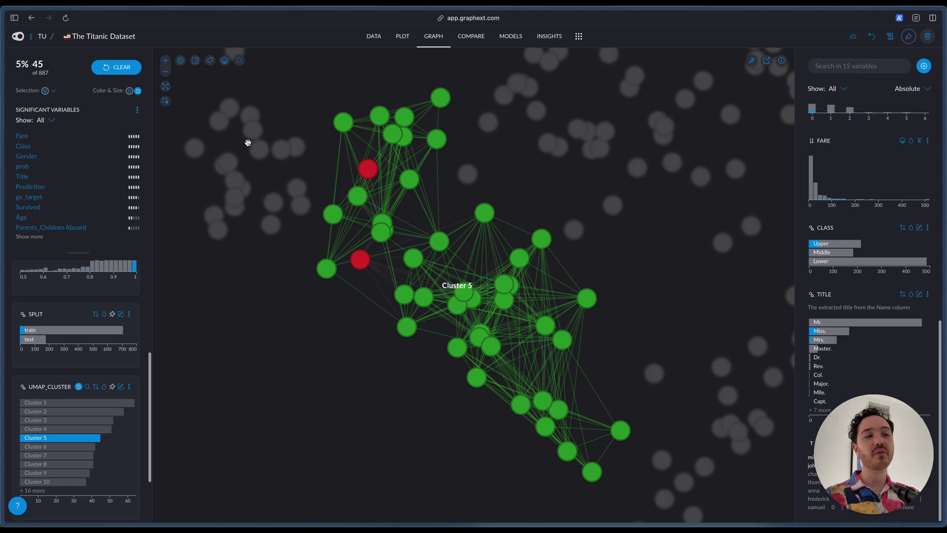
click(117, 67)
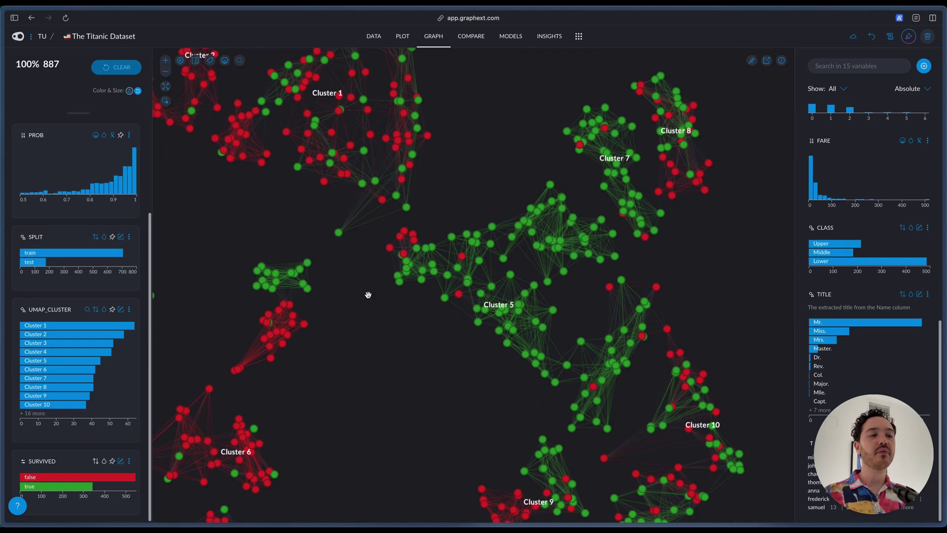
- Area-select the small isolated green group near the graph's center, check its gender, age, class and title distributions, and clear the selection
scroll(444, 296, up, 5)
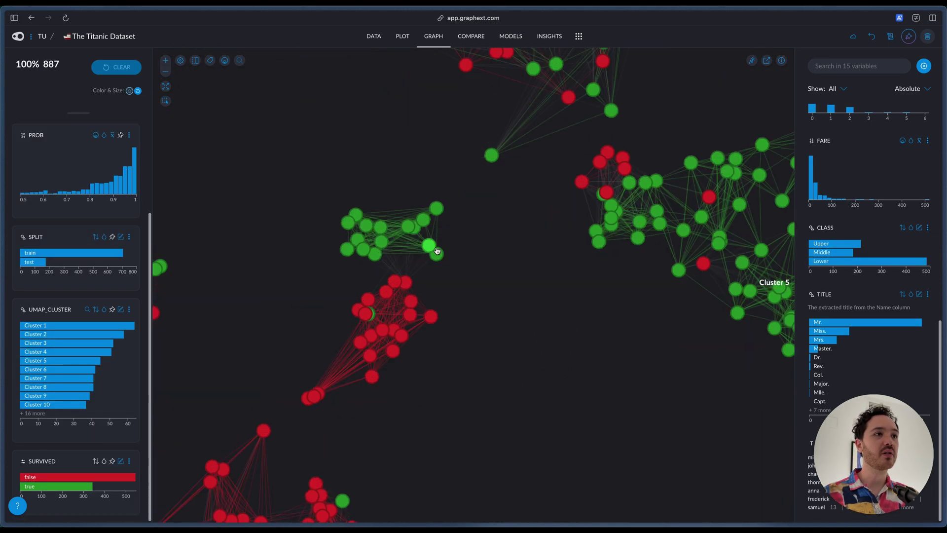
scroll(436, 250, up, 2)
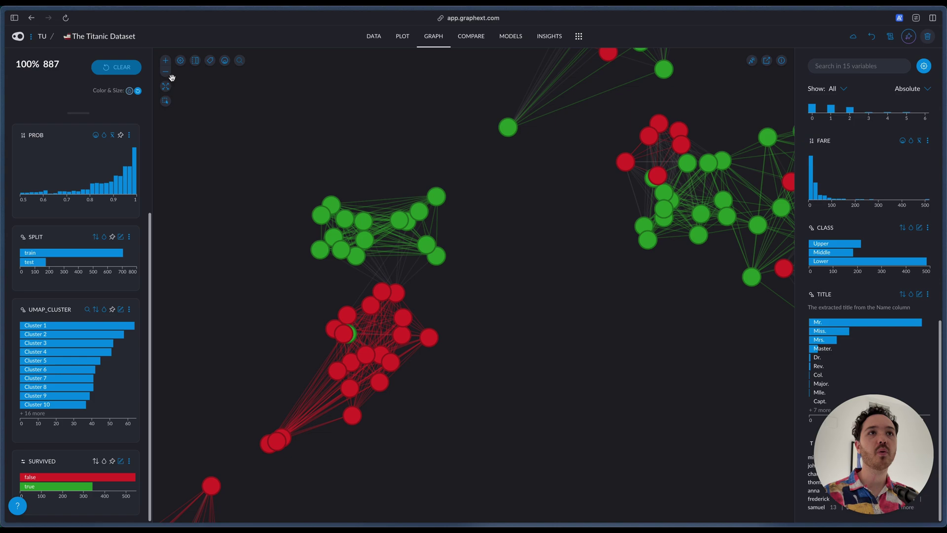
click(165, 100)
drag(286, 164, 486, 274)
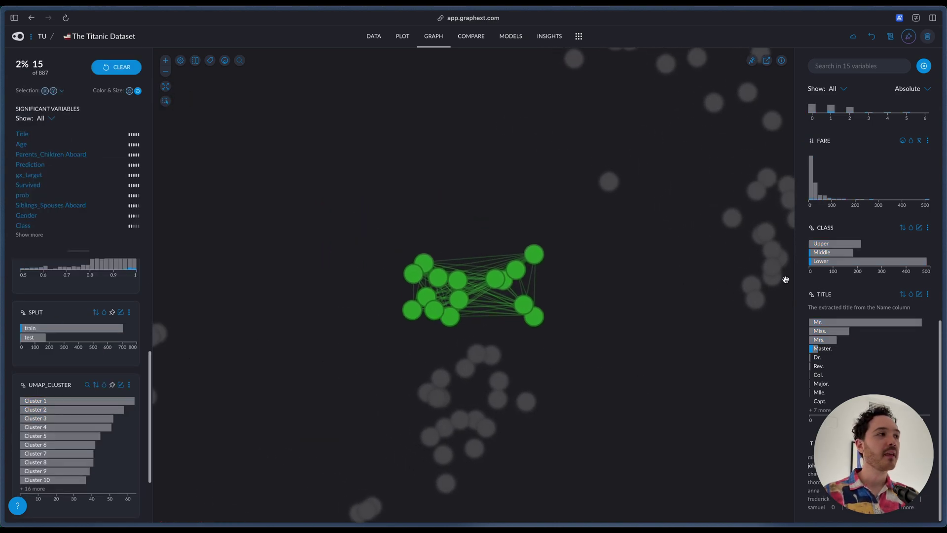
scroll(861, 261, up, 10)
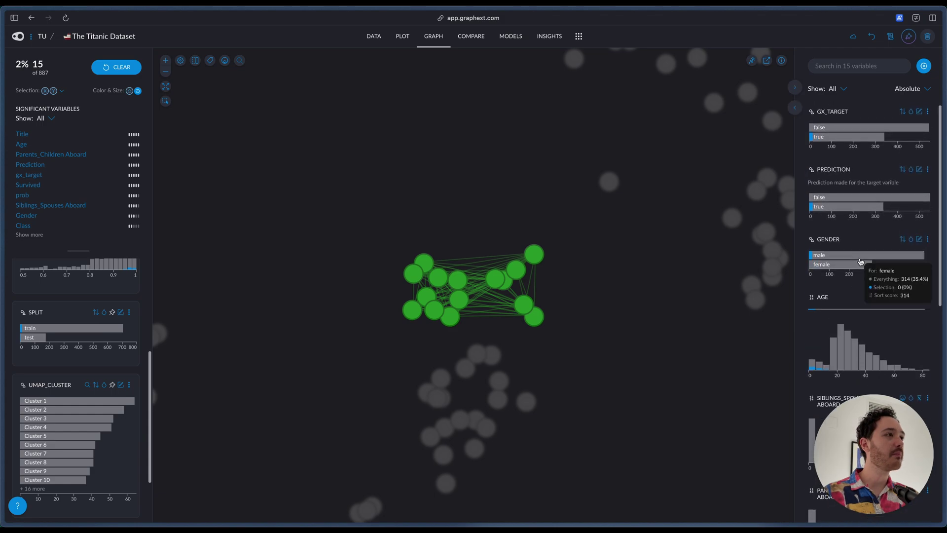
scroll(844, 271, down, 10)
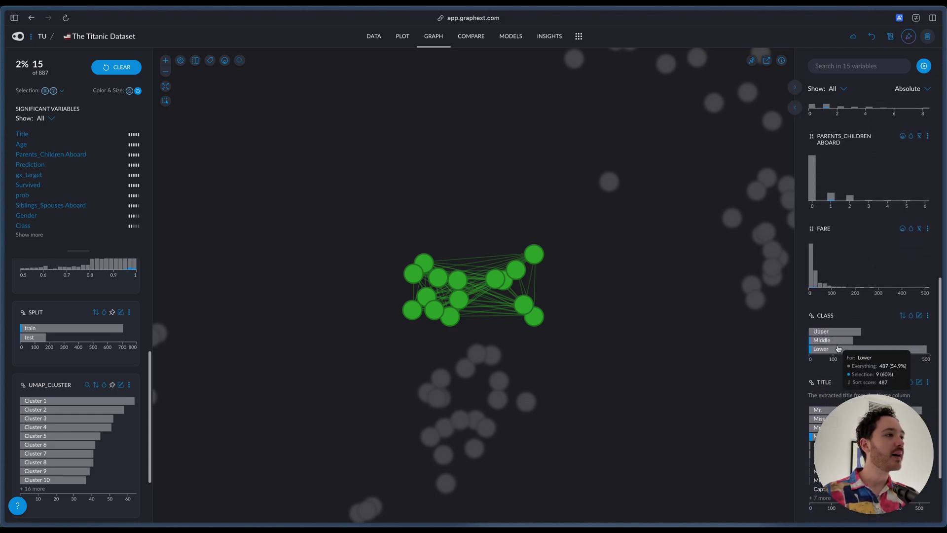
mouse_move(832, 353)
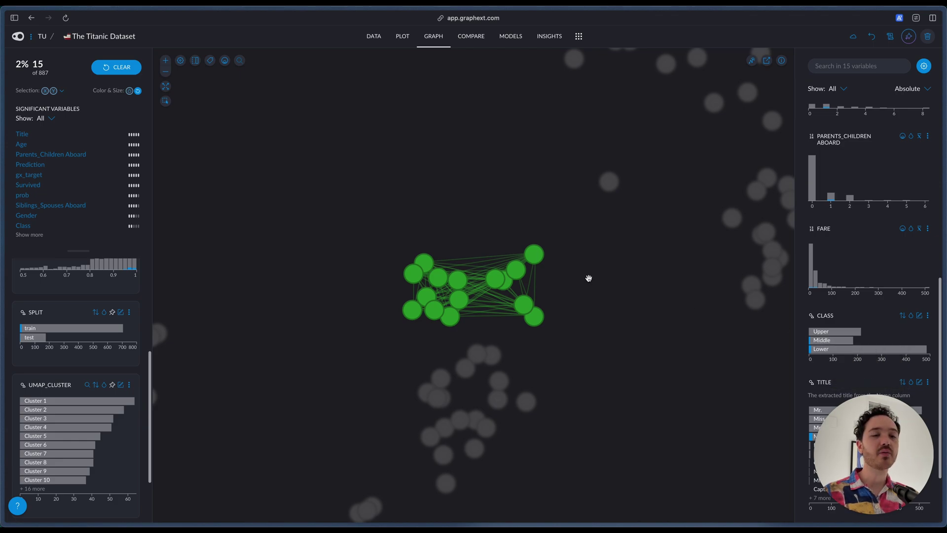
scroll(903, 321, down, 2)
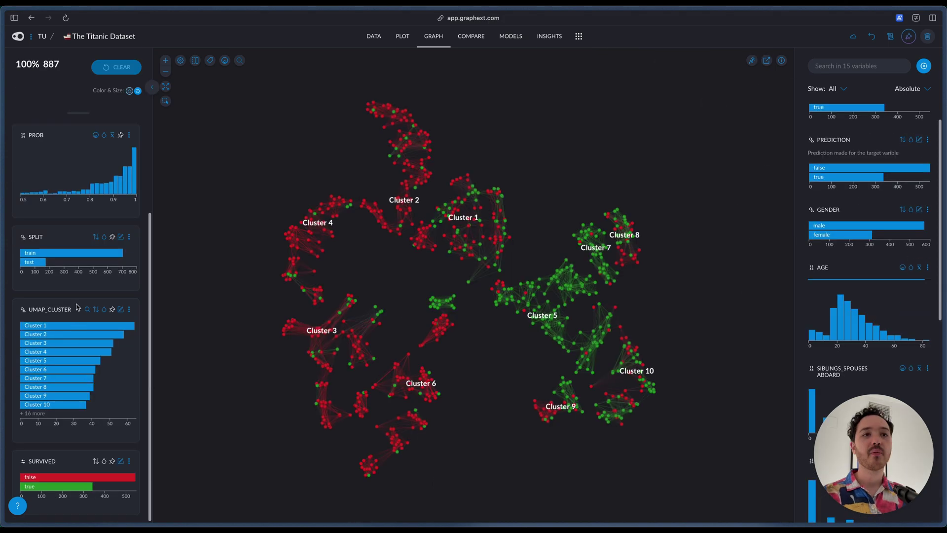
- Color the graph nodes by UMAP_CLUSTER and expand its segment list to include all the clusters
click(104, 309)
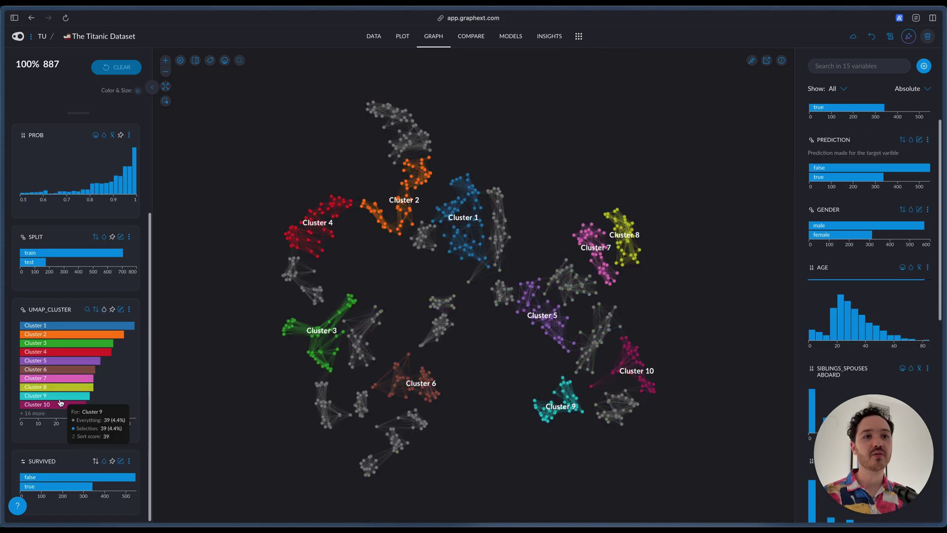
click(31, 413)
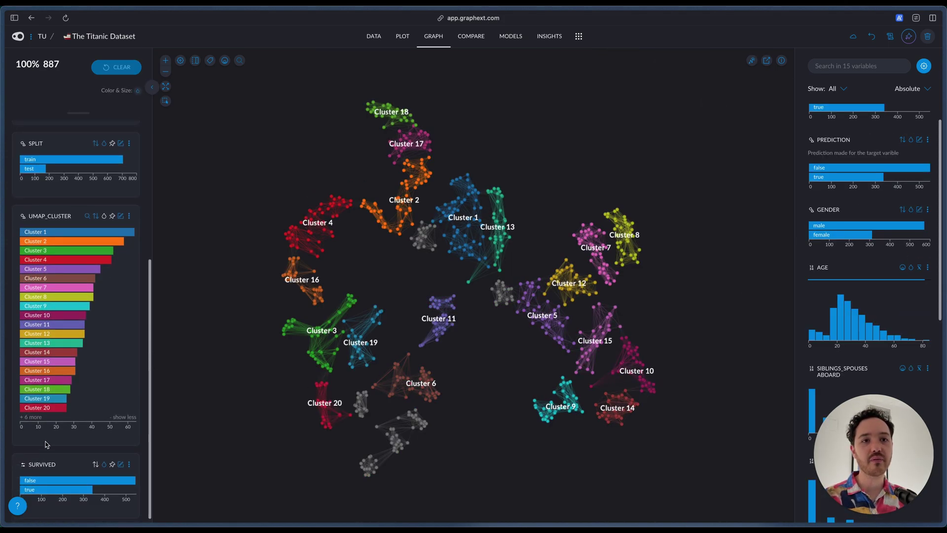
click(37, 417)
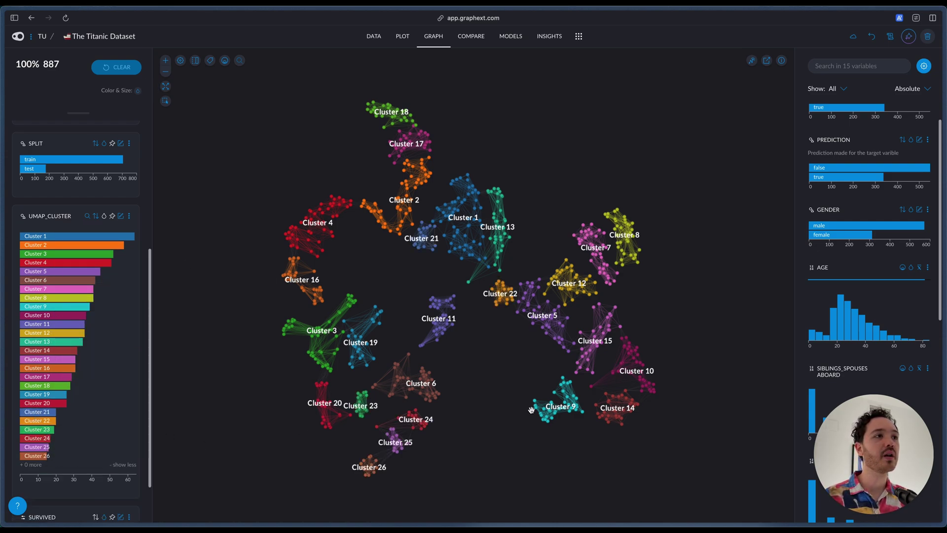
mouse_move(121, 249)
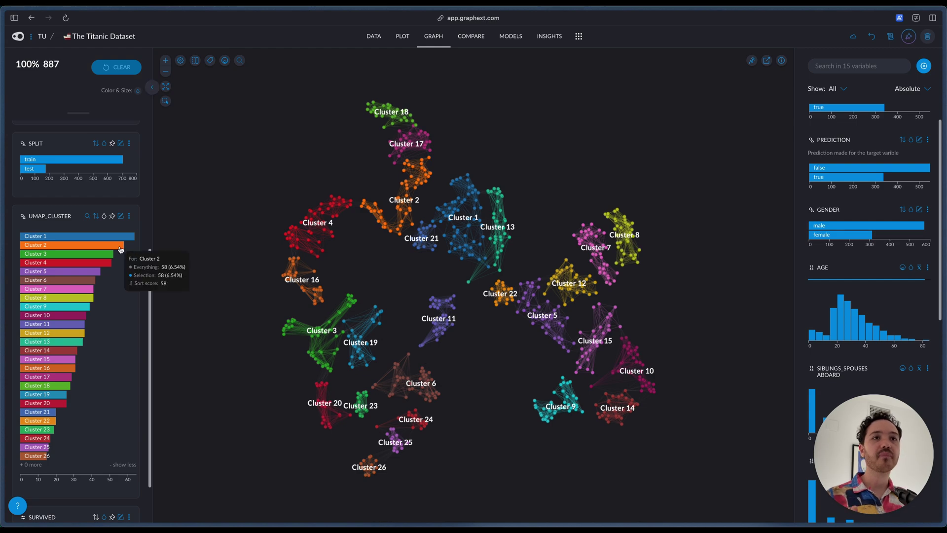
- Configure the UMAP_CLUSTER clustering to join groups more, with a resolution of 0.8, and save the changes
click(120, 216)
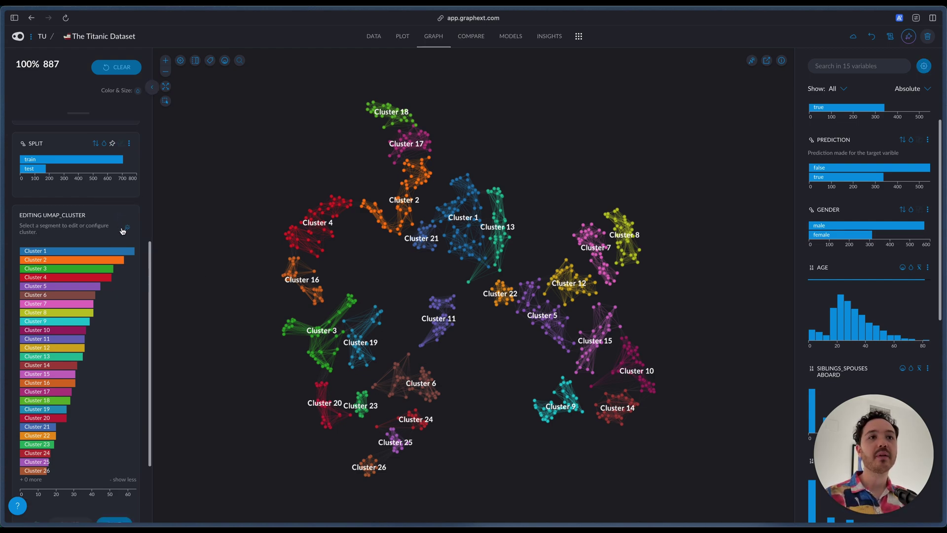
click(124, 229)
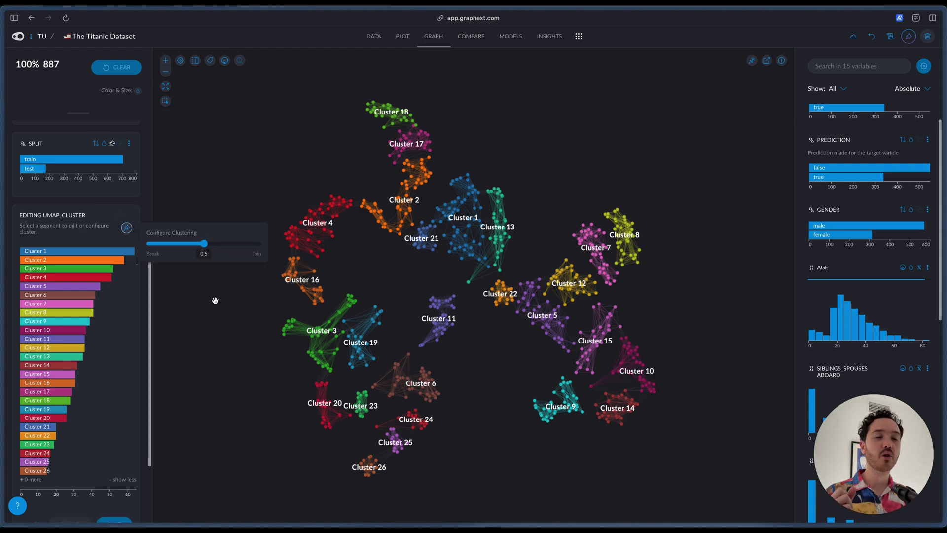
click(238, 248)
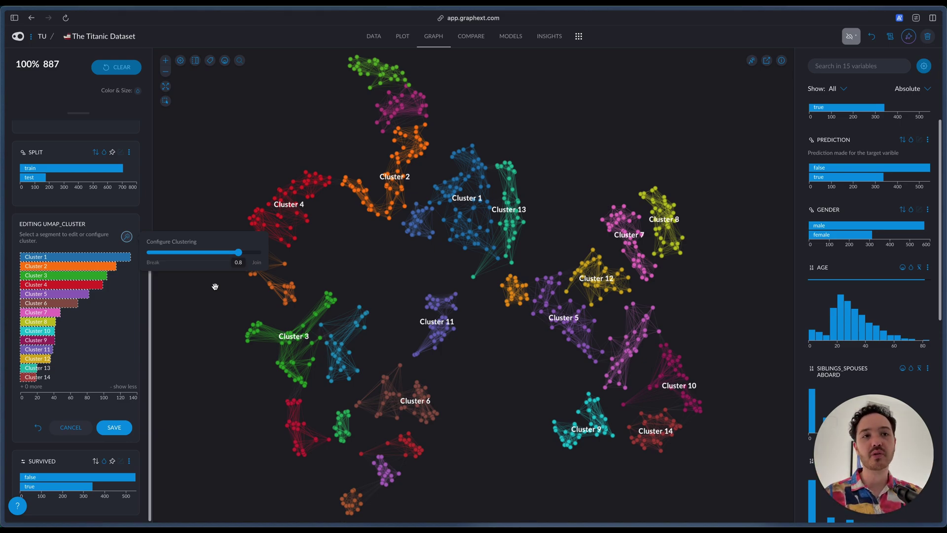
click(112, 427)
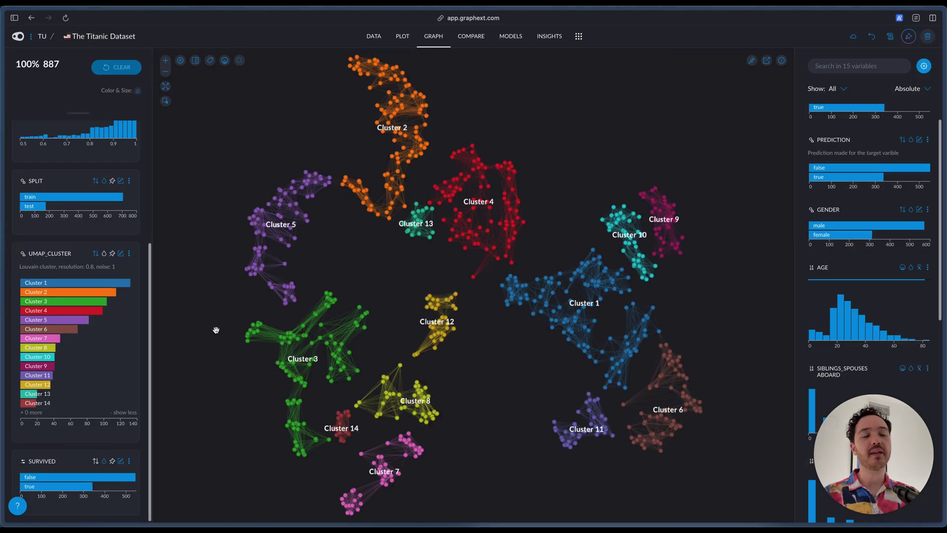